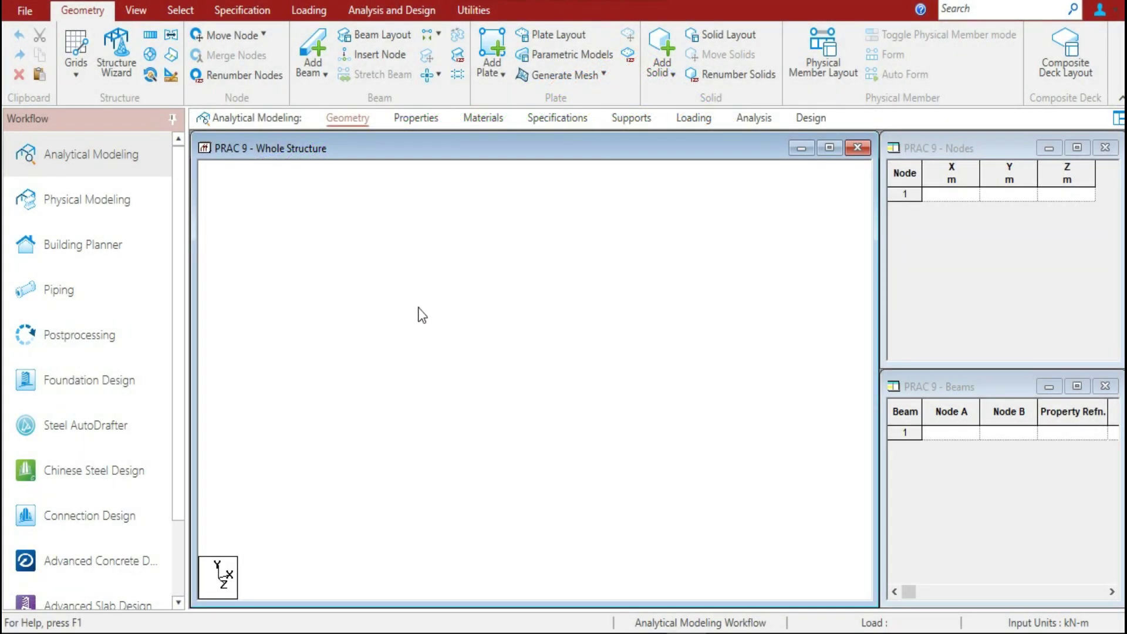
Open the Structure Wizard and set its input units to meters
click(119, 50)
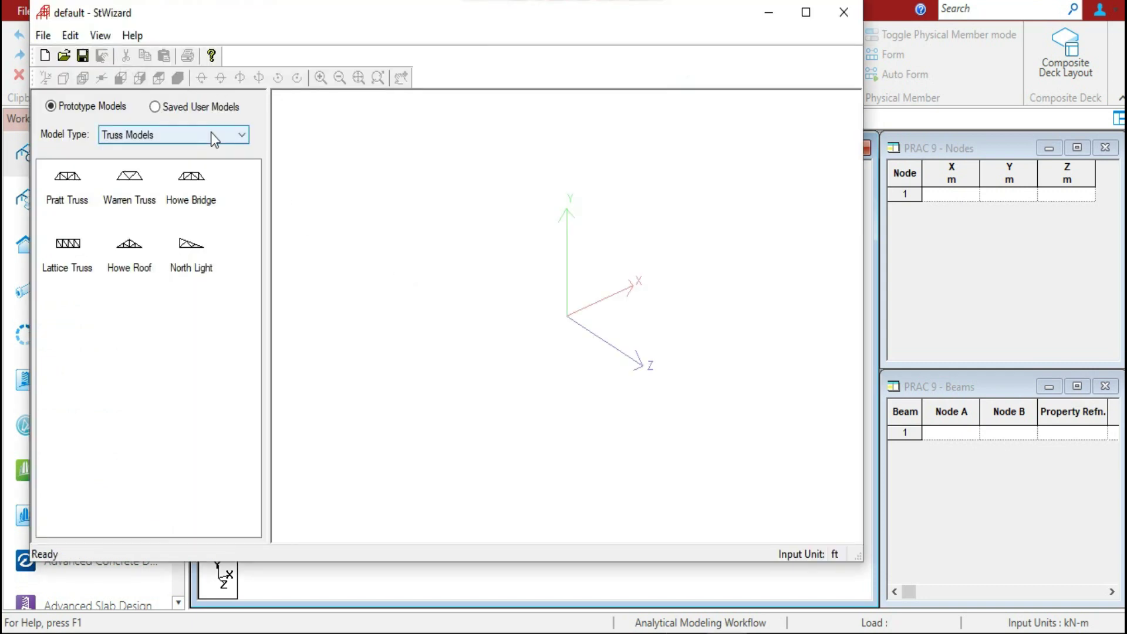
click(43, 35)
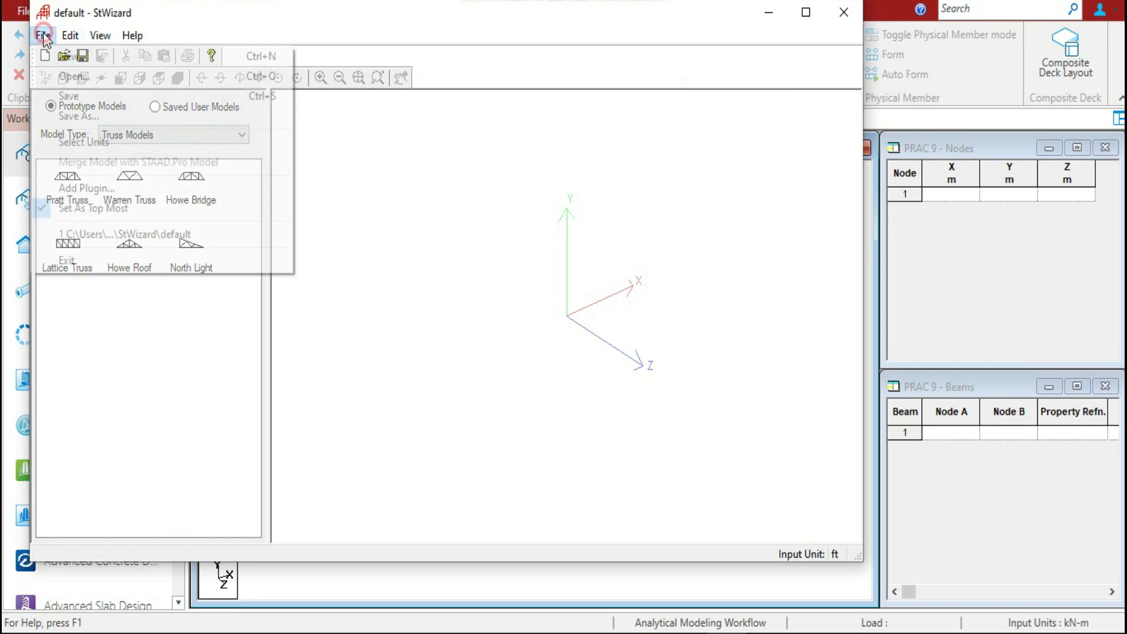
click(82, 141)
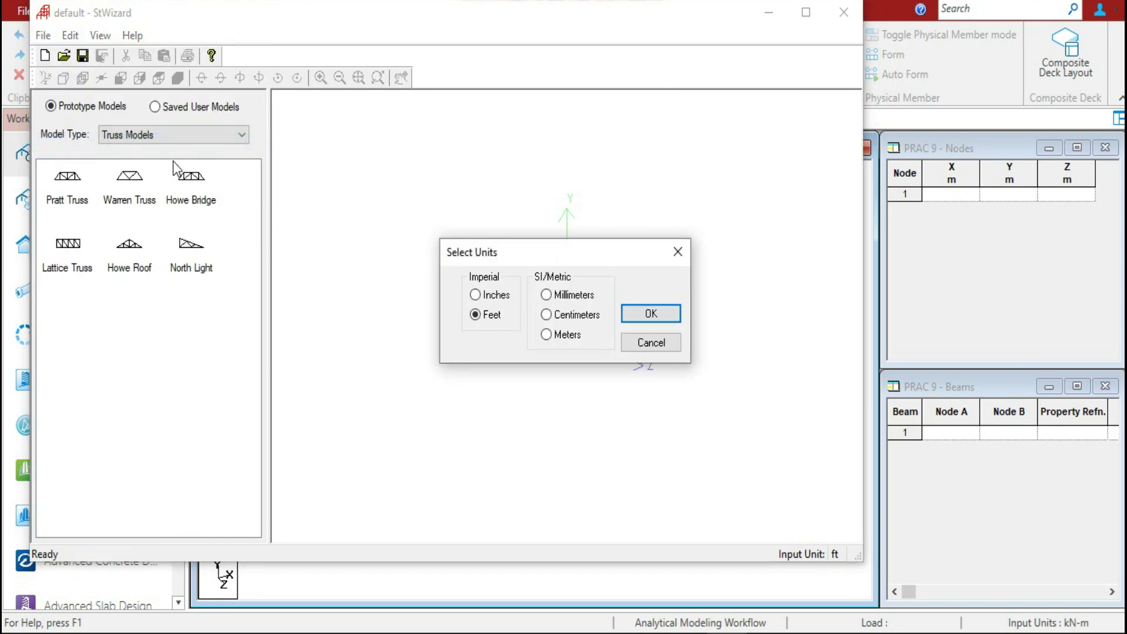
click(561, 336)
click(659, 313)
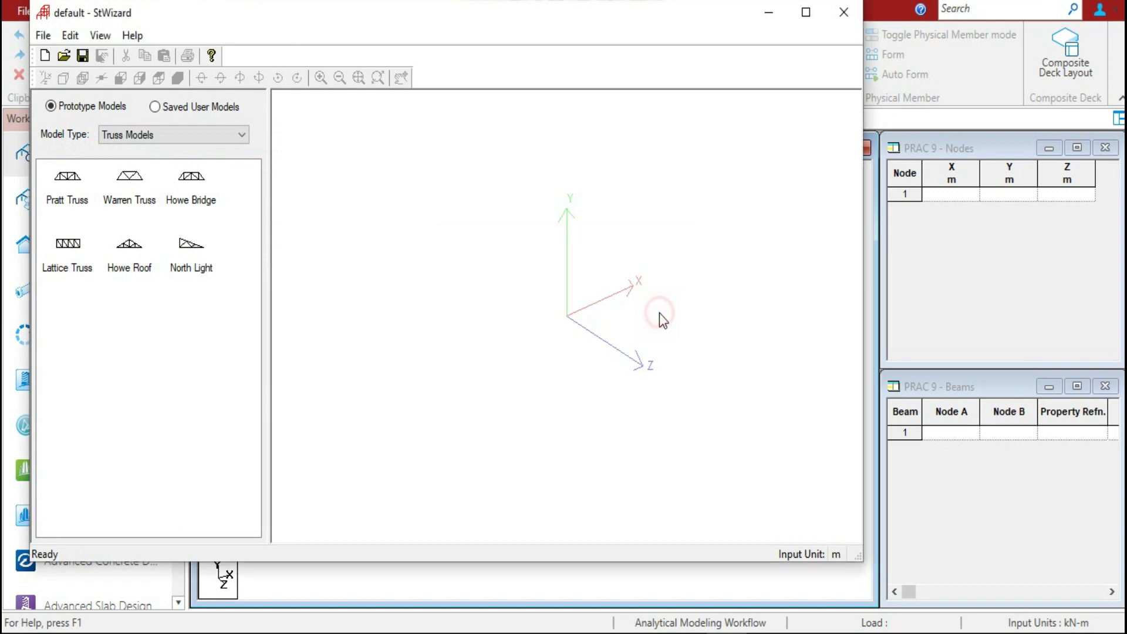
Switch the prototype model type to Frame Models and open the Bay Frame parameters
click(193, 129)
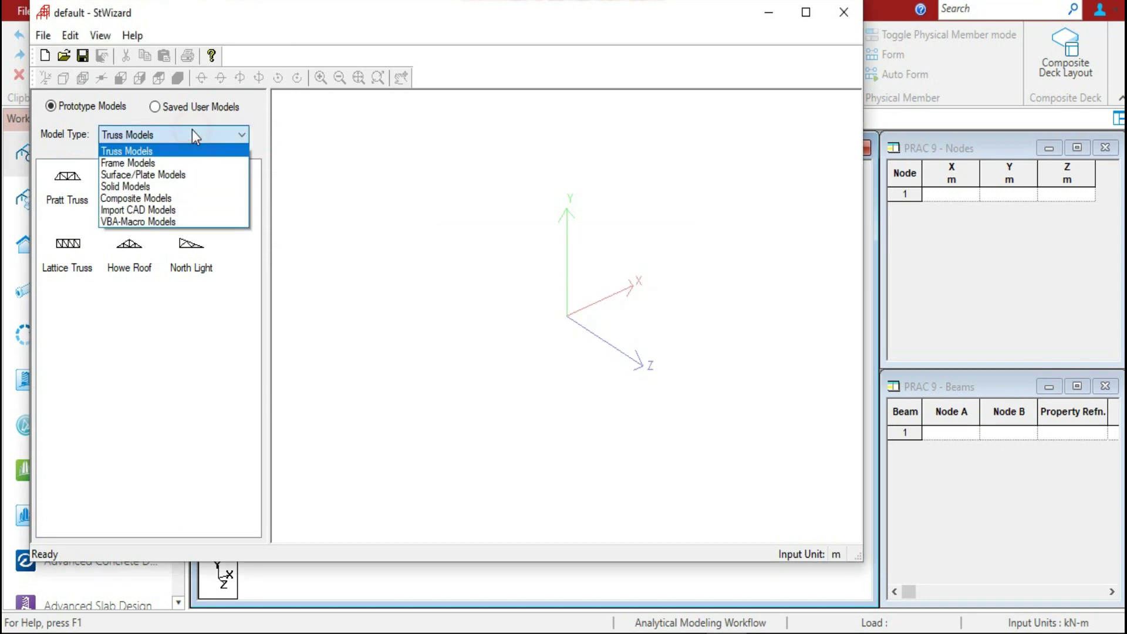
click(173, 175)
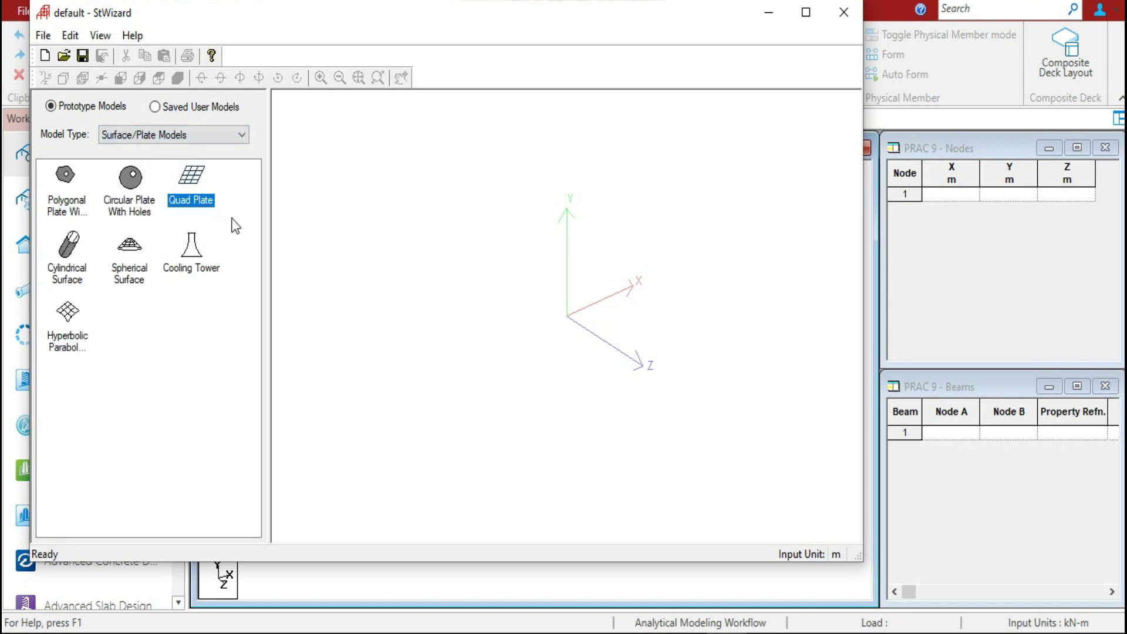
click(203, 134)
click(162, 160)
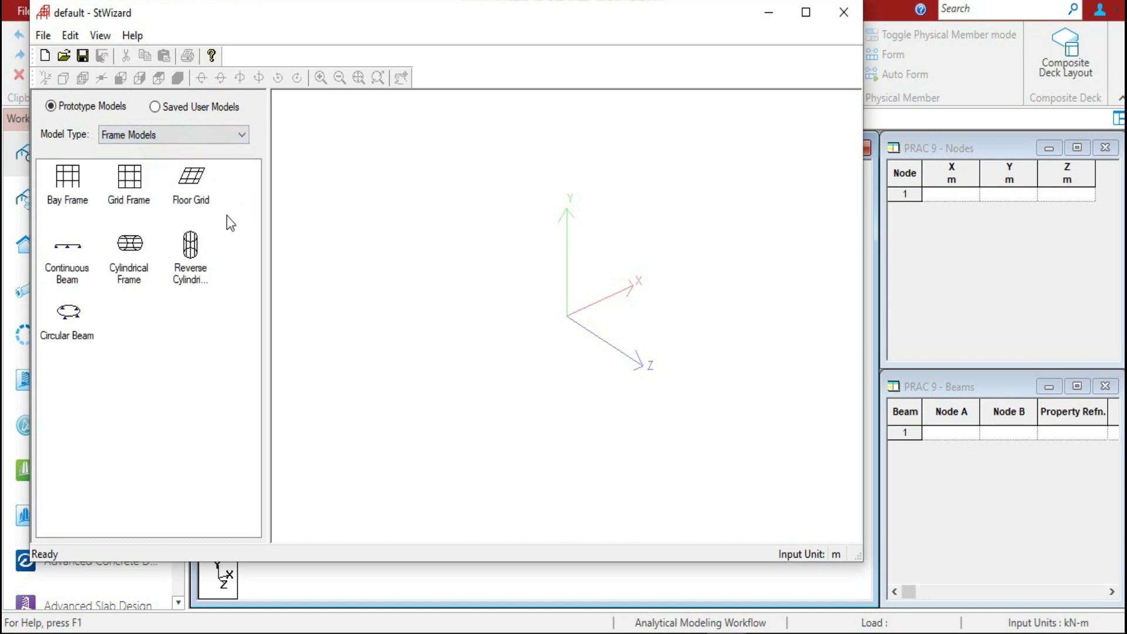
click(67, 179)
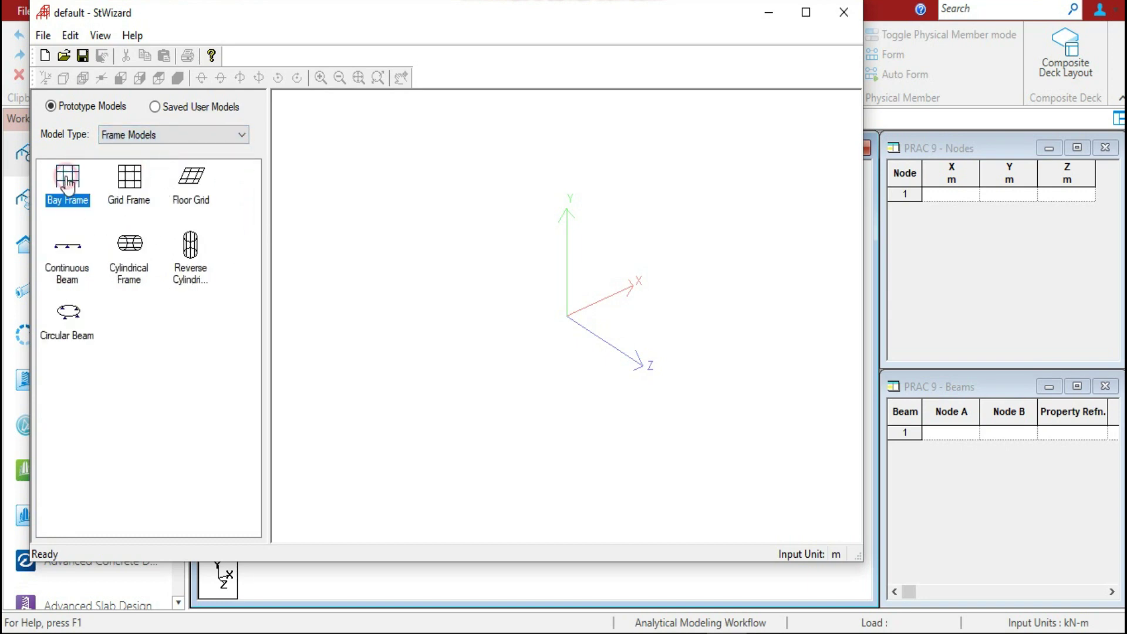
double_click(68, 186)
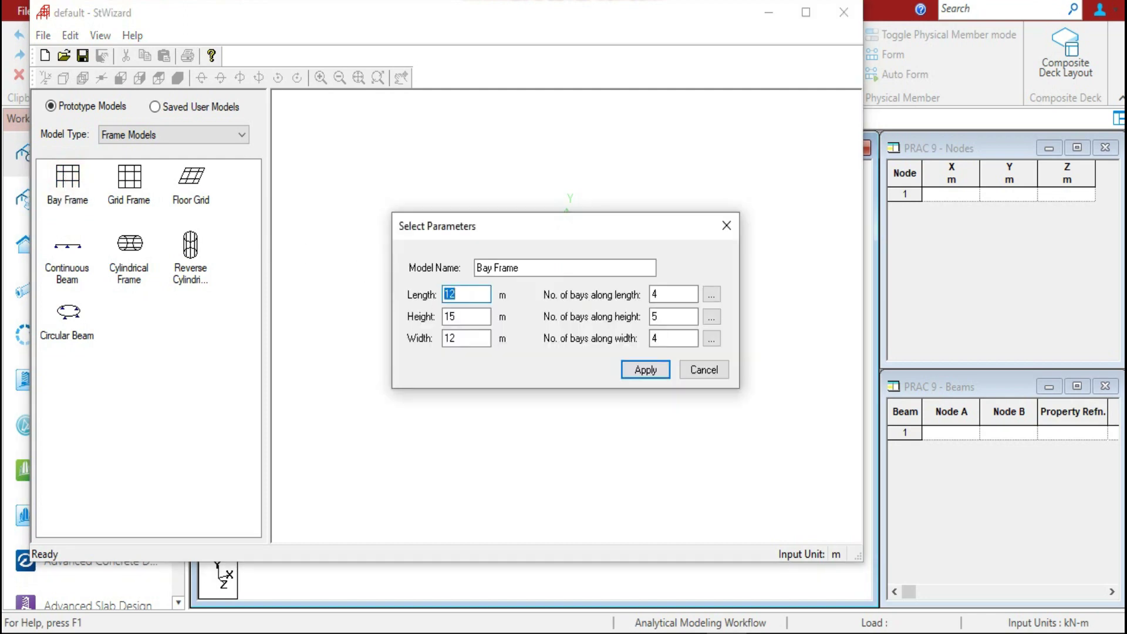
Generate a bay frame with length 15 m, height 9 m, width 15 m and 3 bays in each direction
double_click(475, 317)
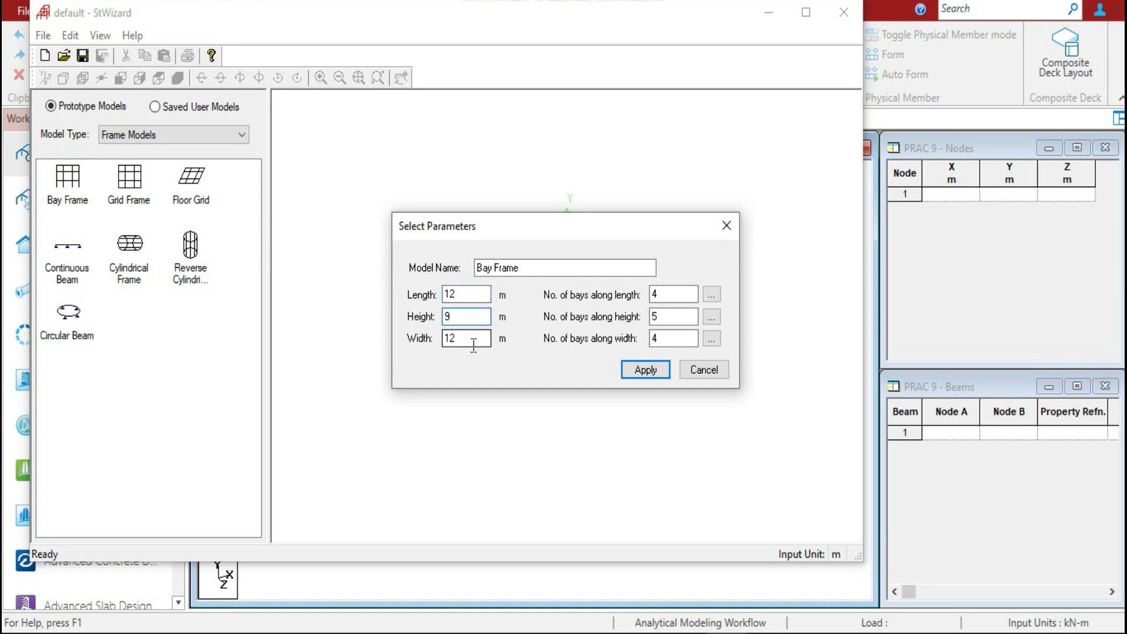
double_click(474, 345)
double_click(469, 297)
double_click(674, 298)
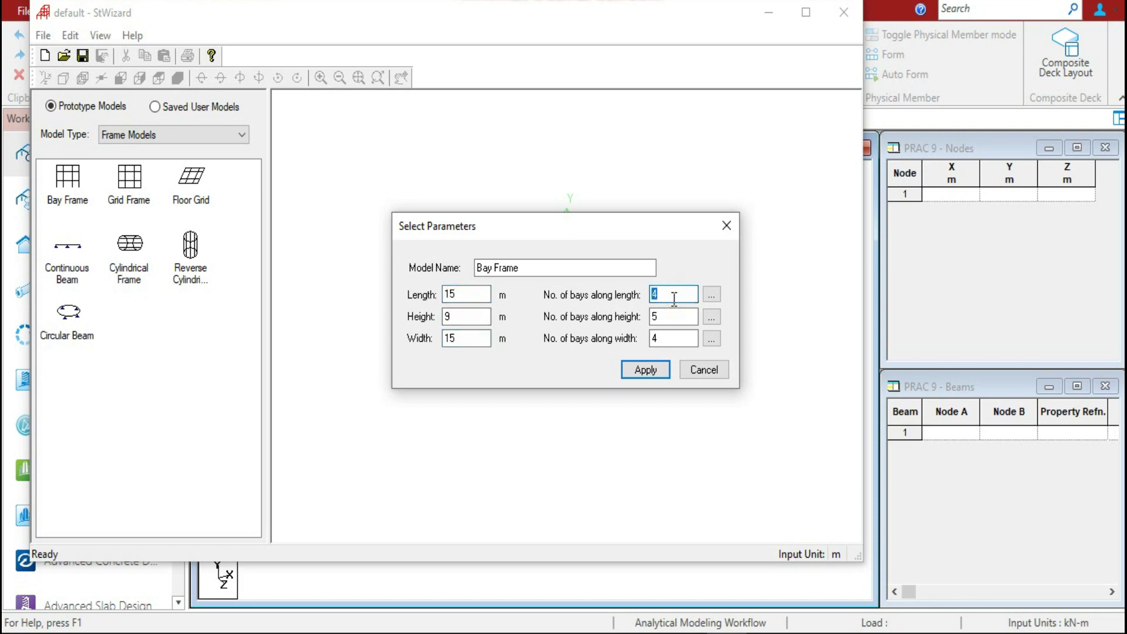
double_click(681, 340)
double_click(681, 318)
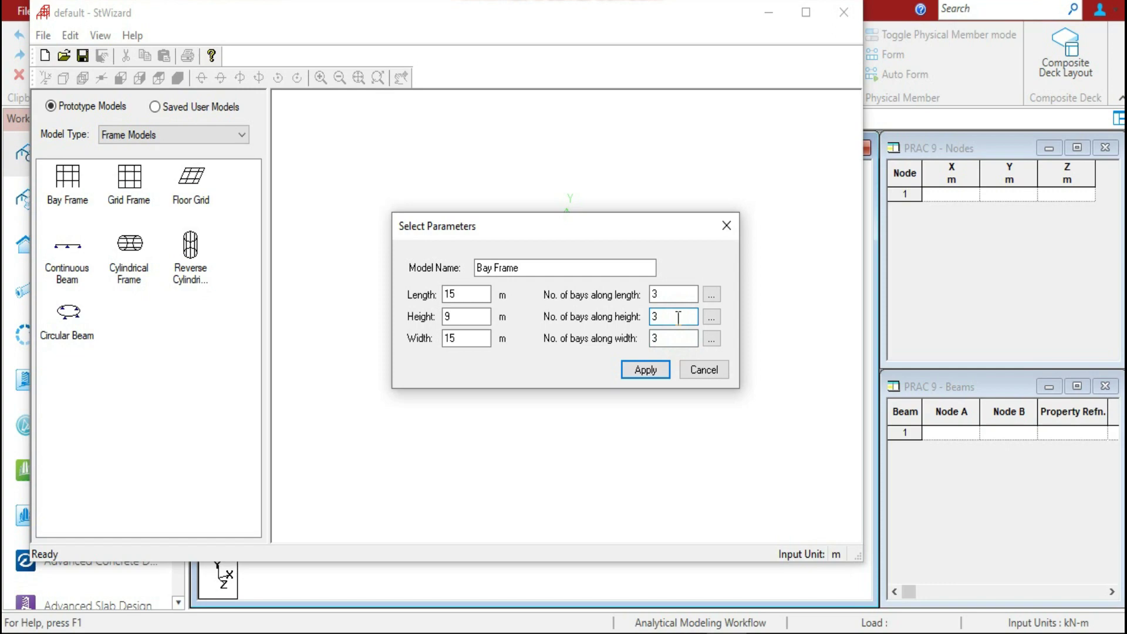
click(646, 370)
Merge the bay frame into the STAAD.Pro model with X, Y and Z offsets of 0 m
click(631, 388)
drag(633, 379, 484, 369)
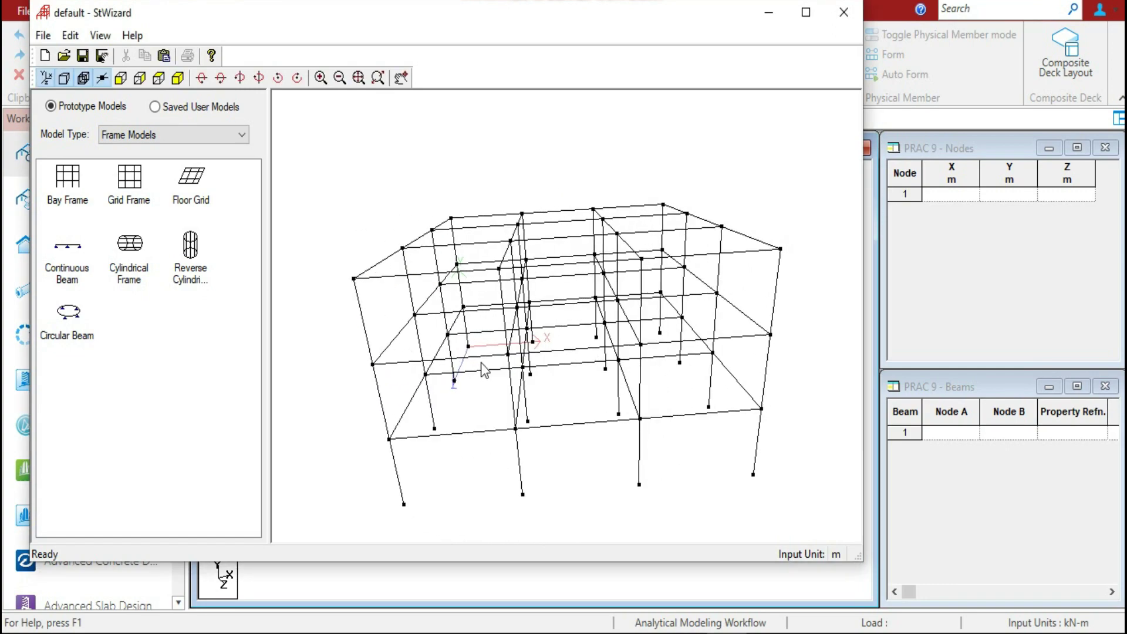
click(163, 59)
click(602, 348)
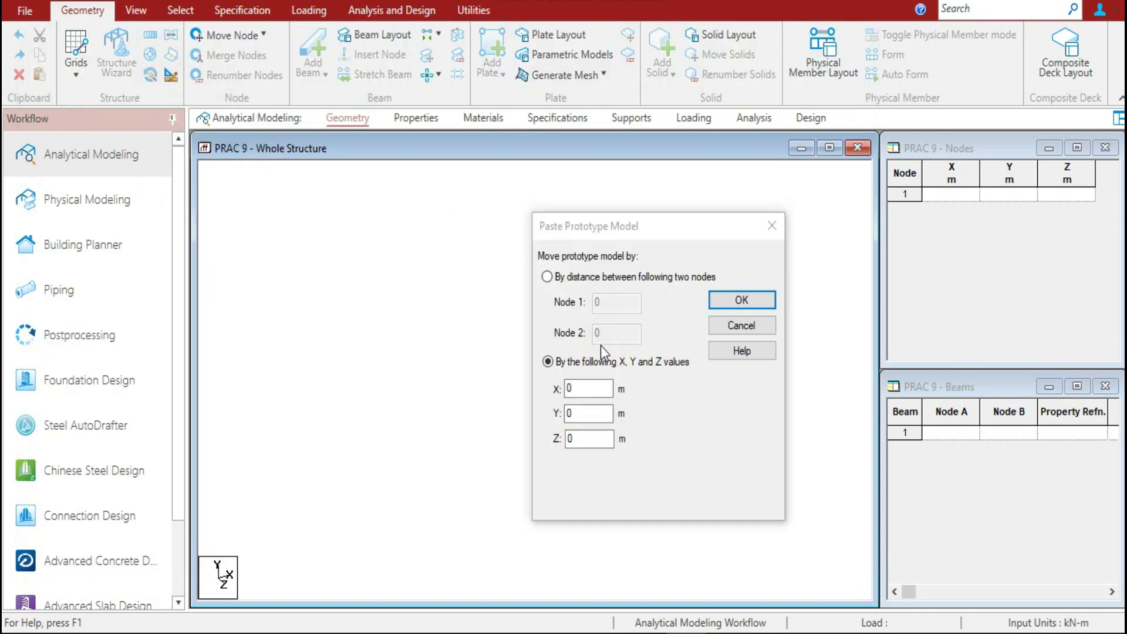
click(739, 299)
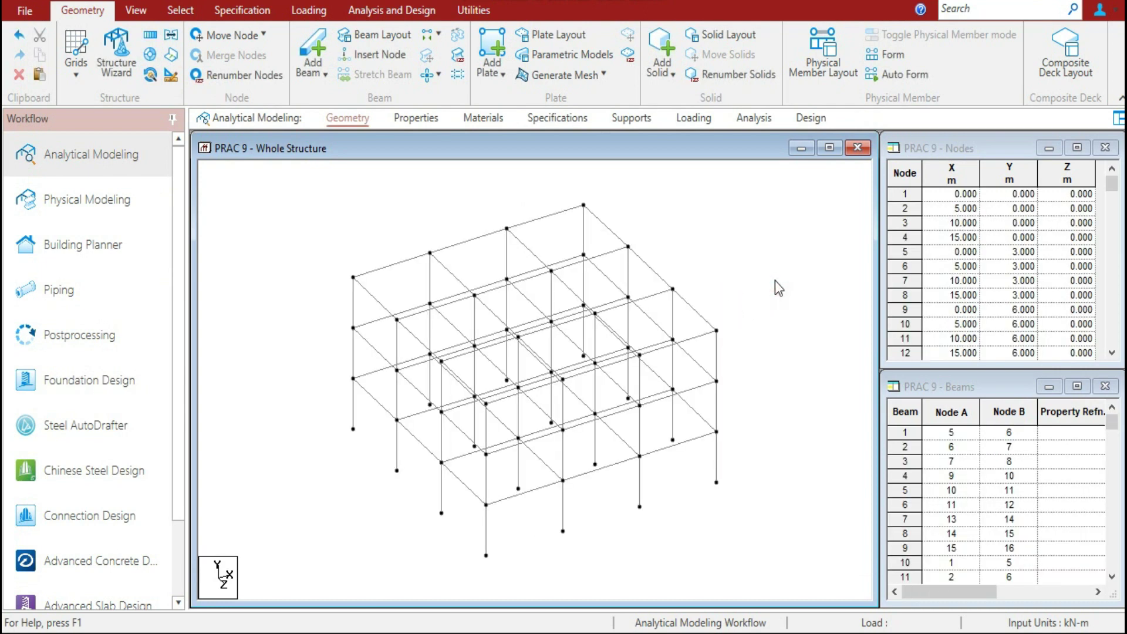
Select all first-floor beams at the 3 m level in front view and display only them
click(140, 20)
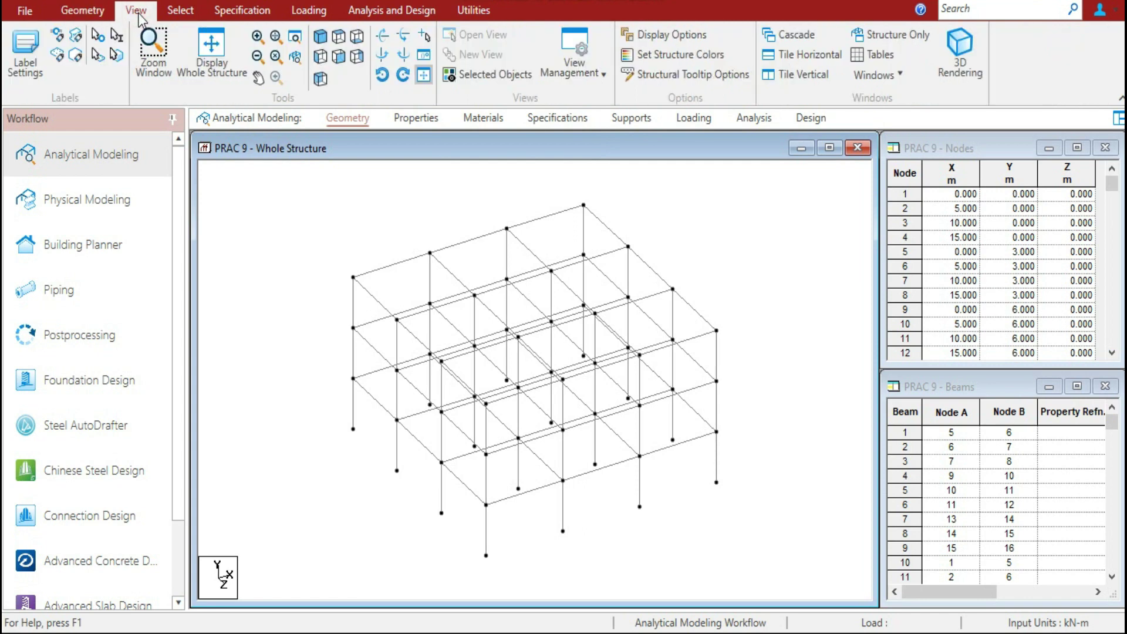
click(338, 56)
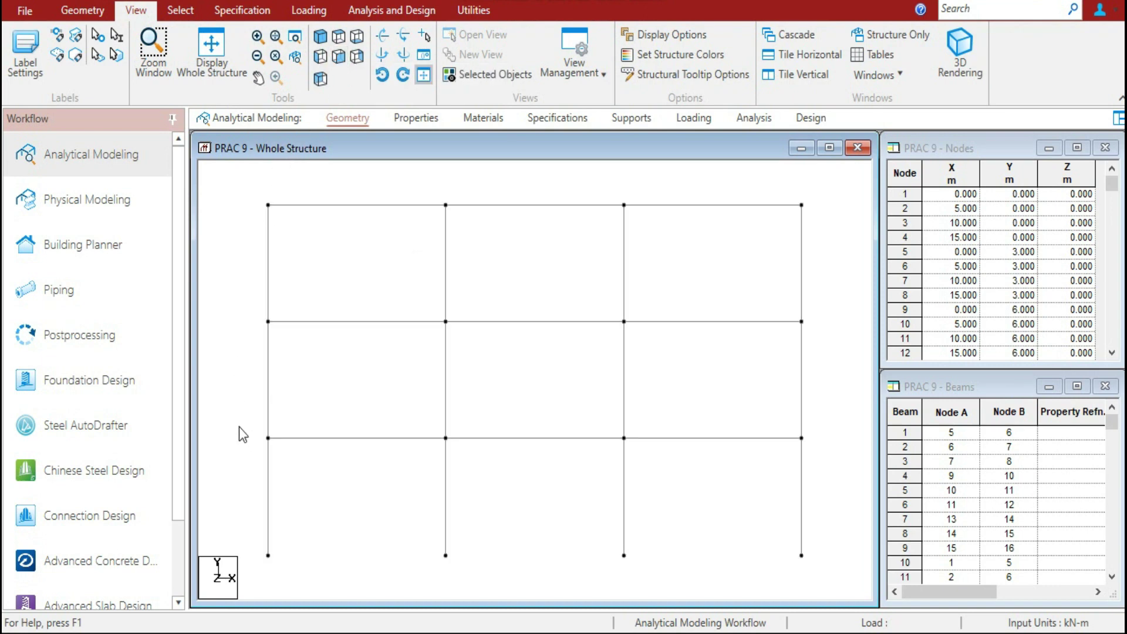
drag(239, 427, 820, 449)
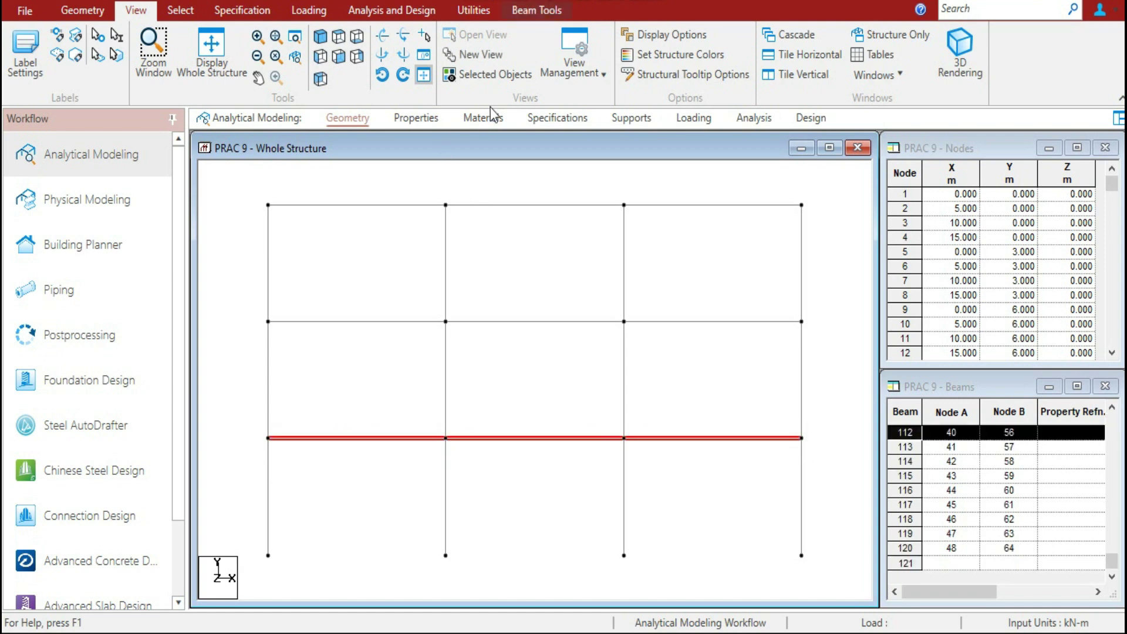
click(506, 75)
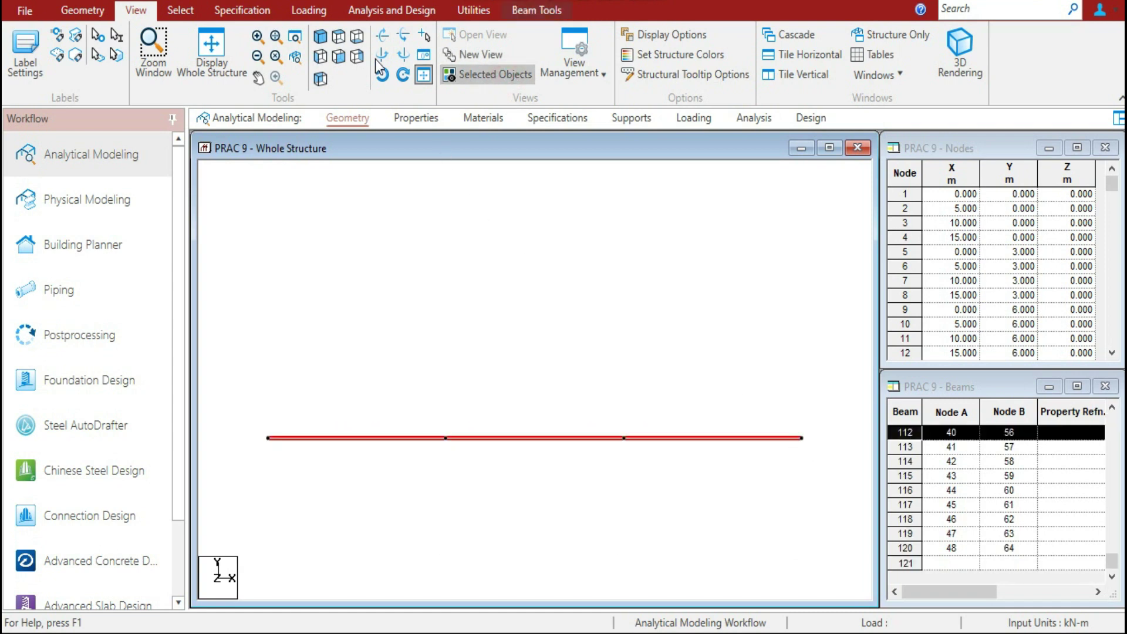
In isometric view, isolate the four beams of the corner floor panel next to the origin, leaving out beam 2
click(324, 40)
click(362, 334)
scroll(377, 379, up, 5)
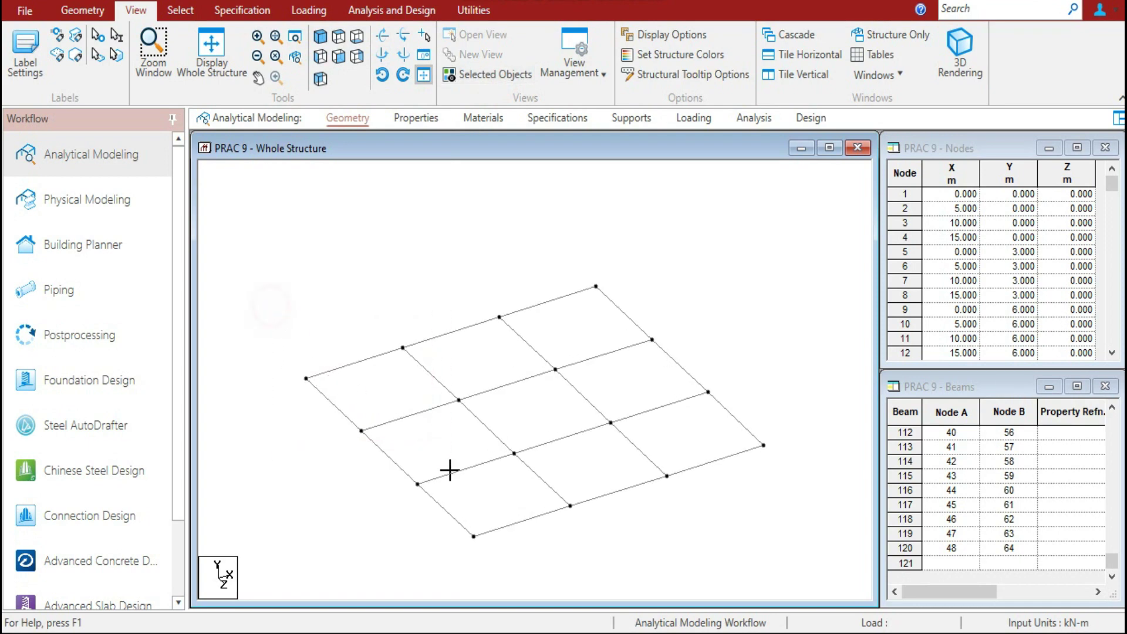
drag(246, 307, 473, 446)
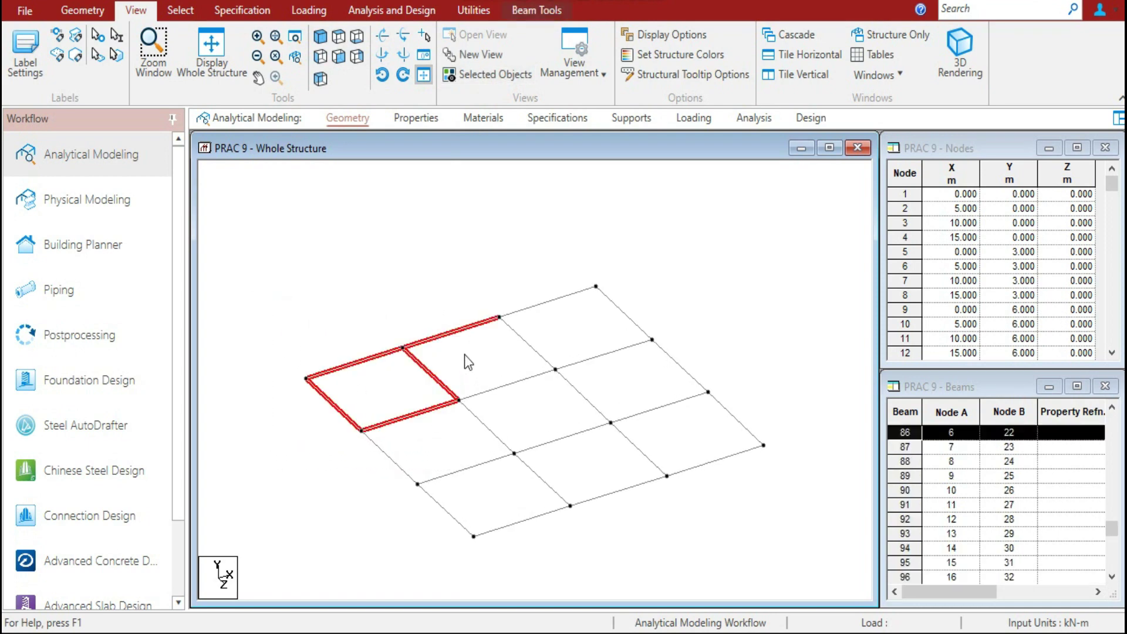
ctrl+click(458, 330)
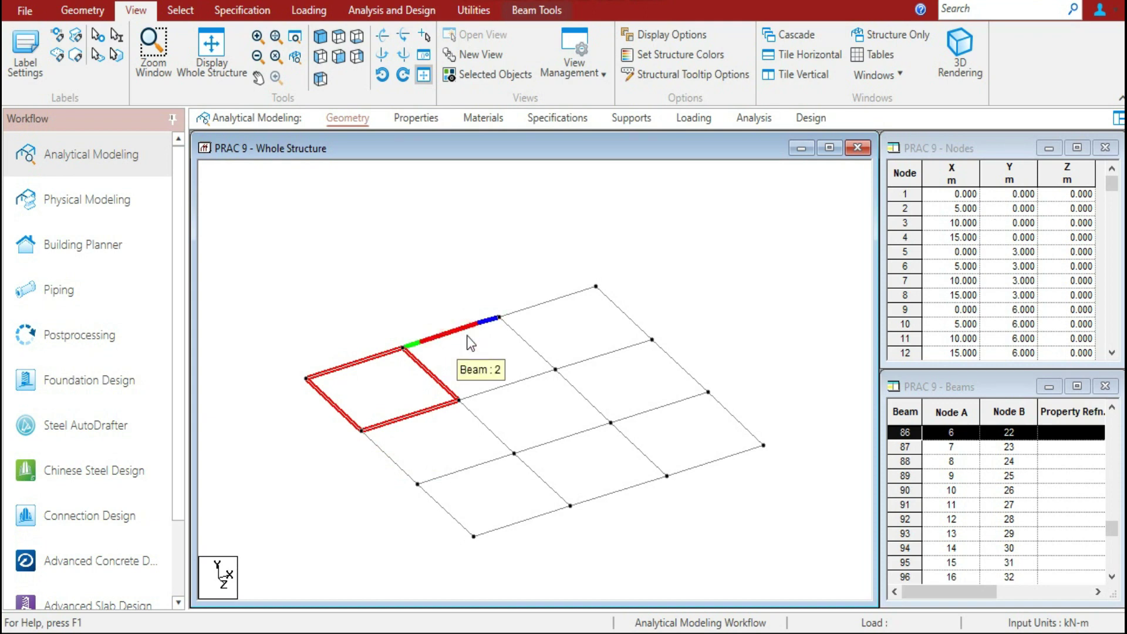
click(470, 78)
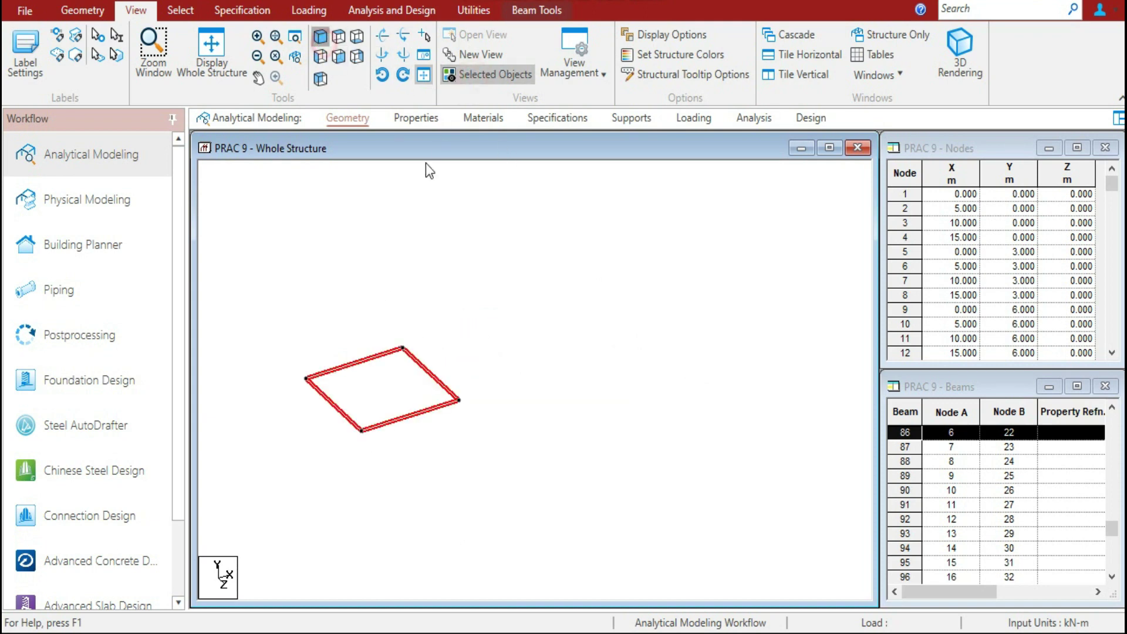
click(454, 232)
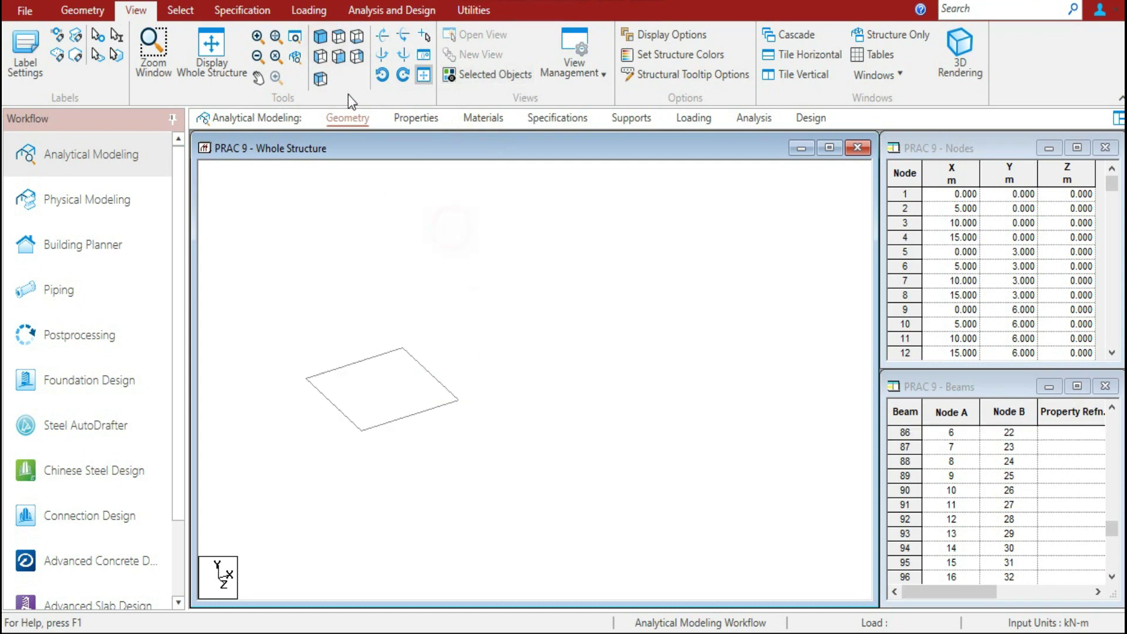
Show the isolated floor panel in plan view and bring it to the middle of the model window
click(337, 38)
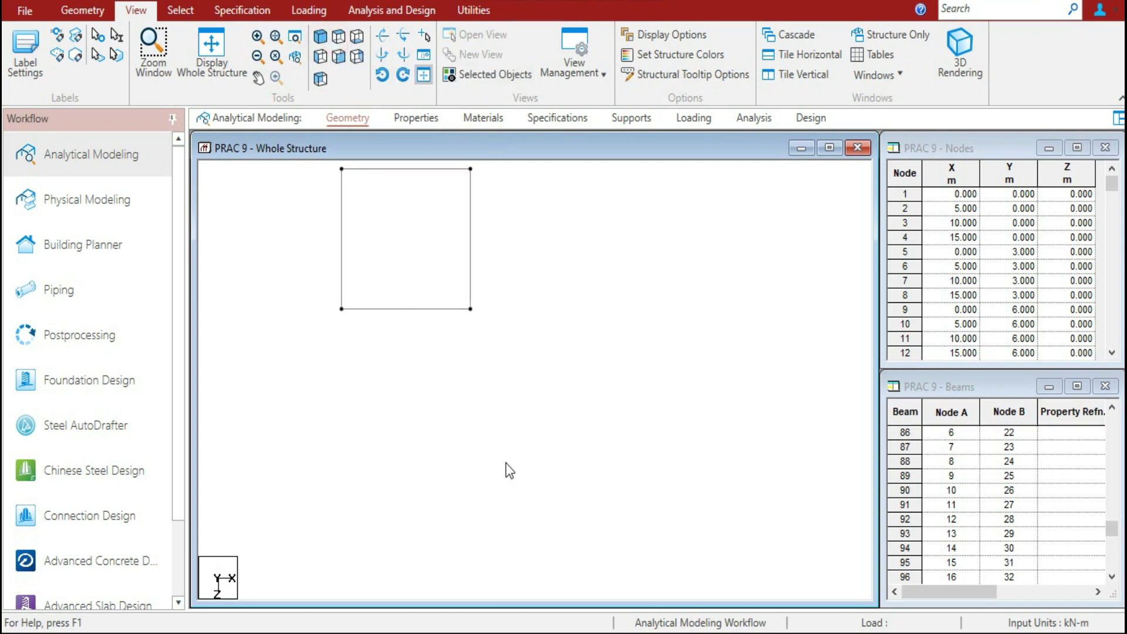
click(259, 77)
click(422, 259)
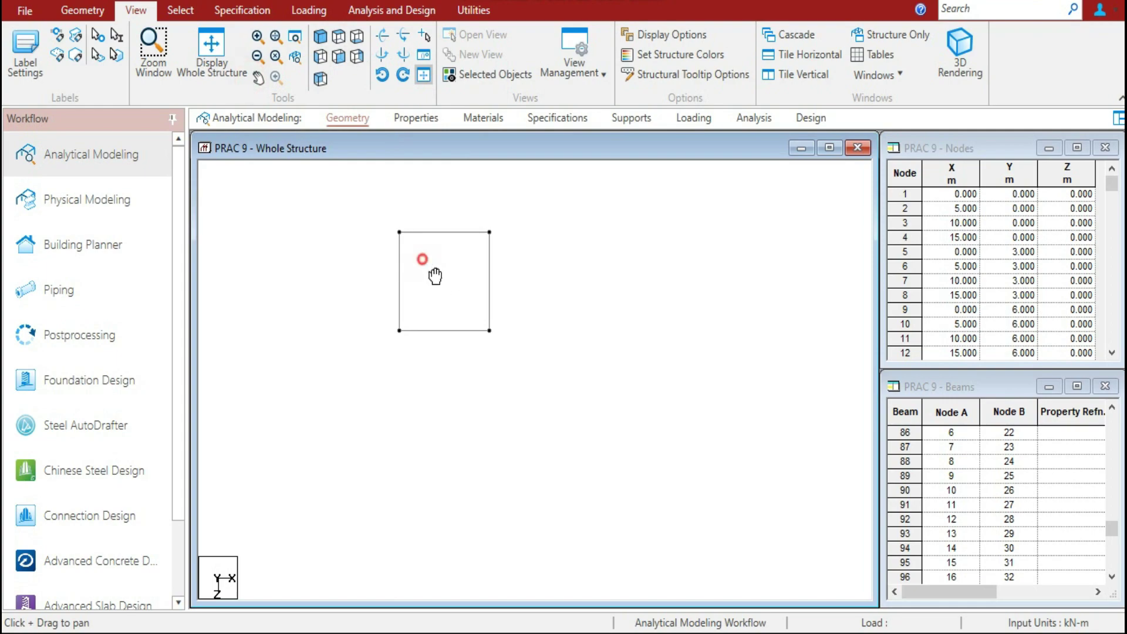
drag(435, 276, 503, 371)
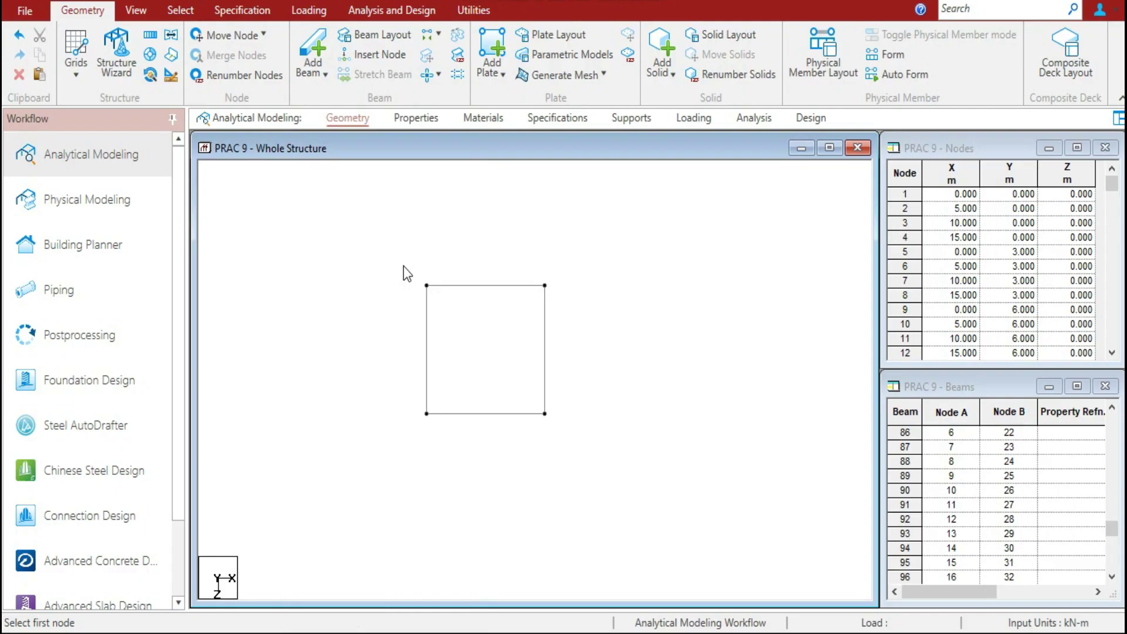
click(402, 263)
drag(403, 263, 438, 300)
Copy the panel's corner node at X 0, Z 0 and paste it with a 2.5 m offset in X
click(183, 13)
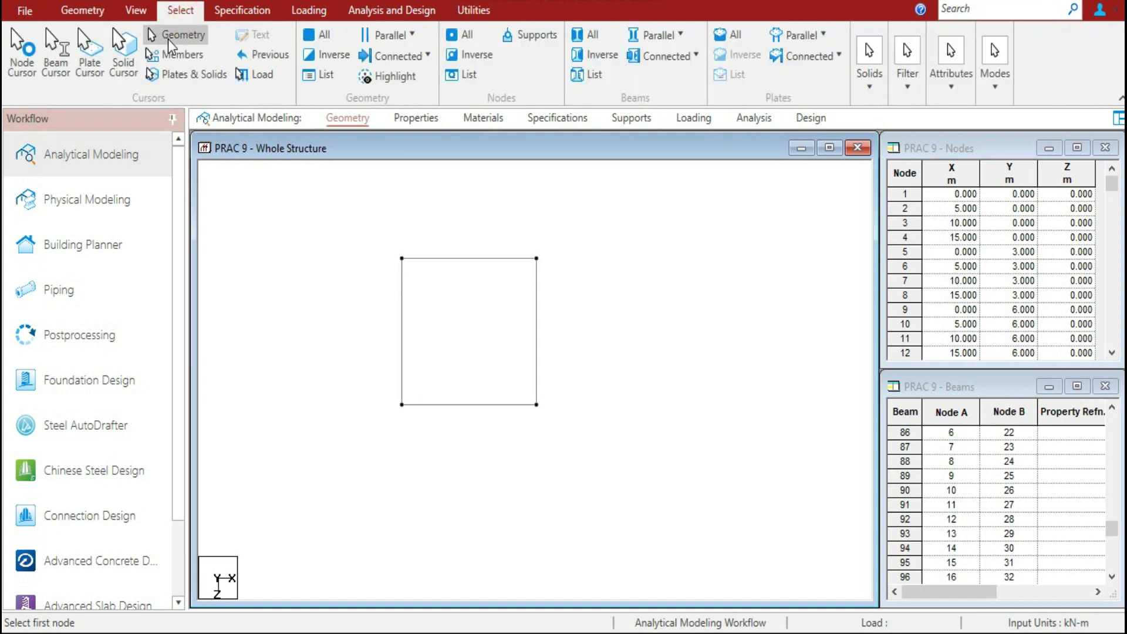
click(21, 54)
drag(411, 296, 414, 298)
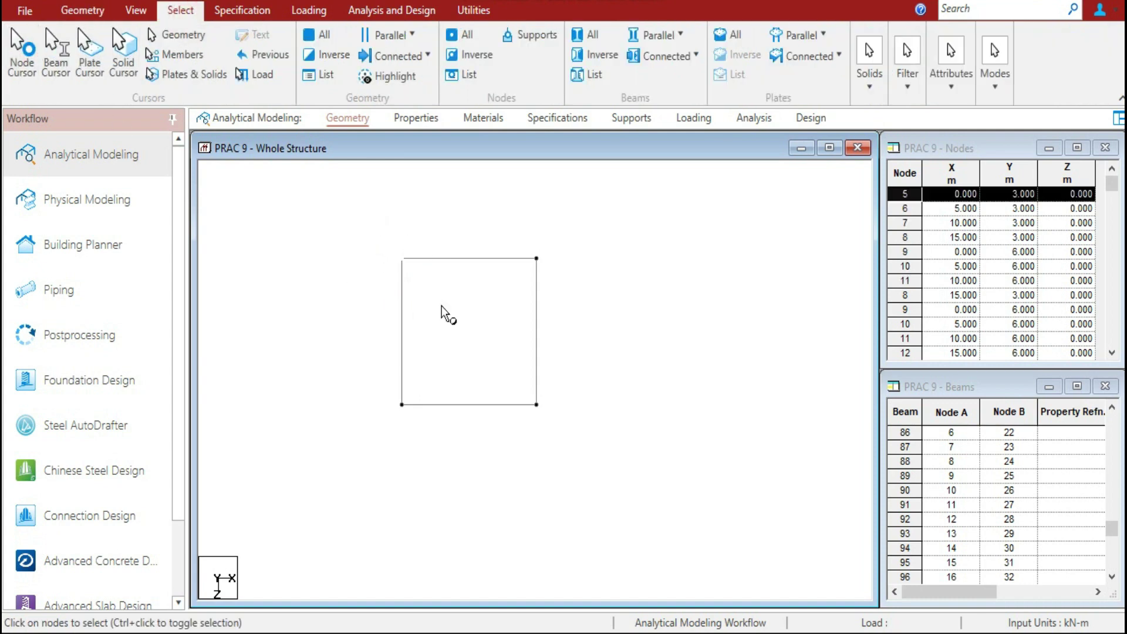
right_click(346, 187)
click(386, 256)
right_click(356, 221)
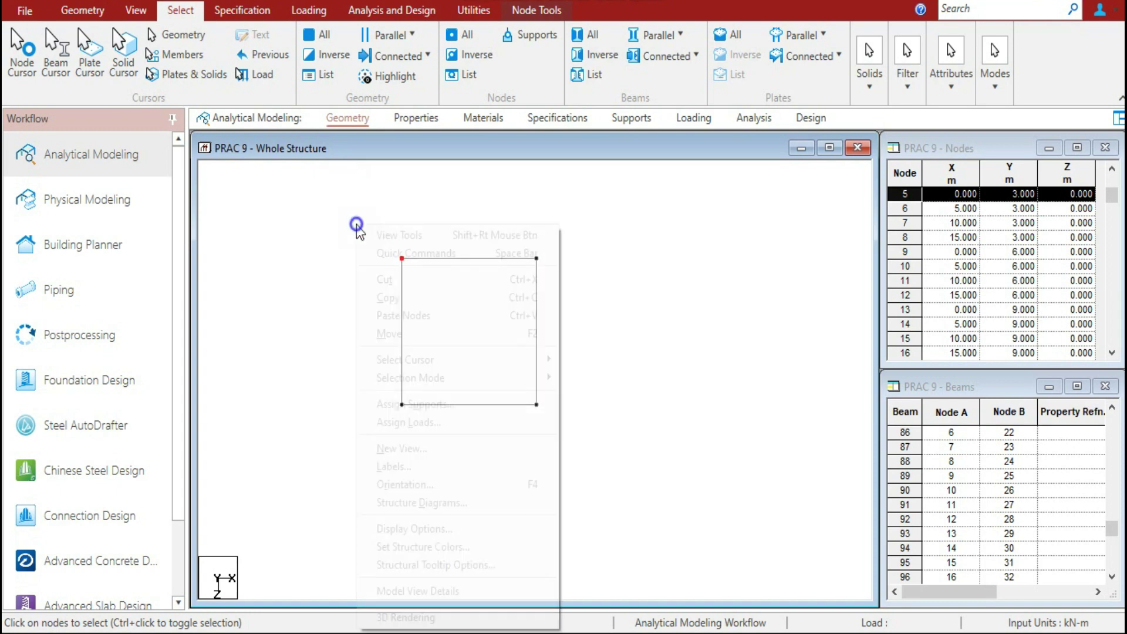
click(414, 317)
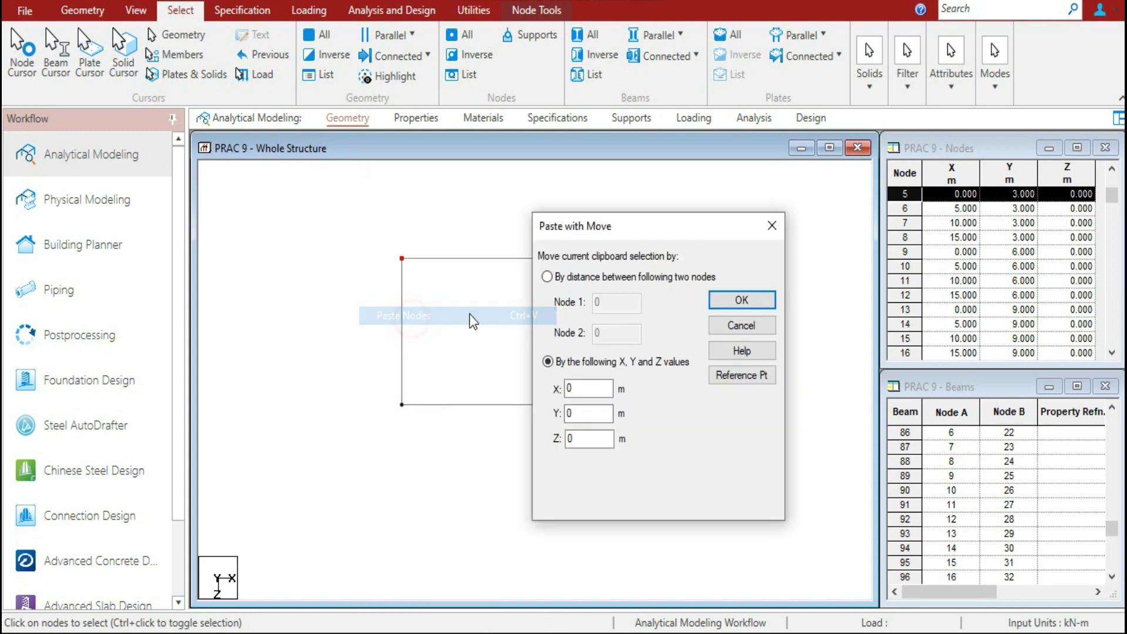
double_click(596, 391)
text(2.5)
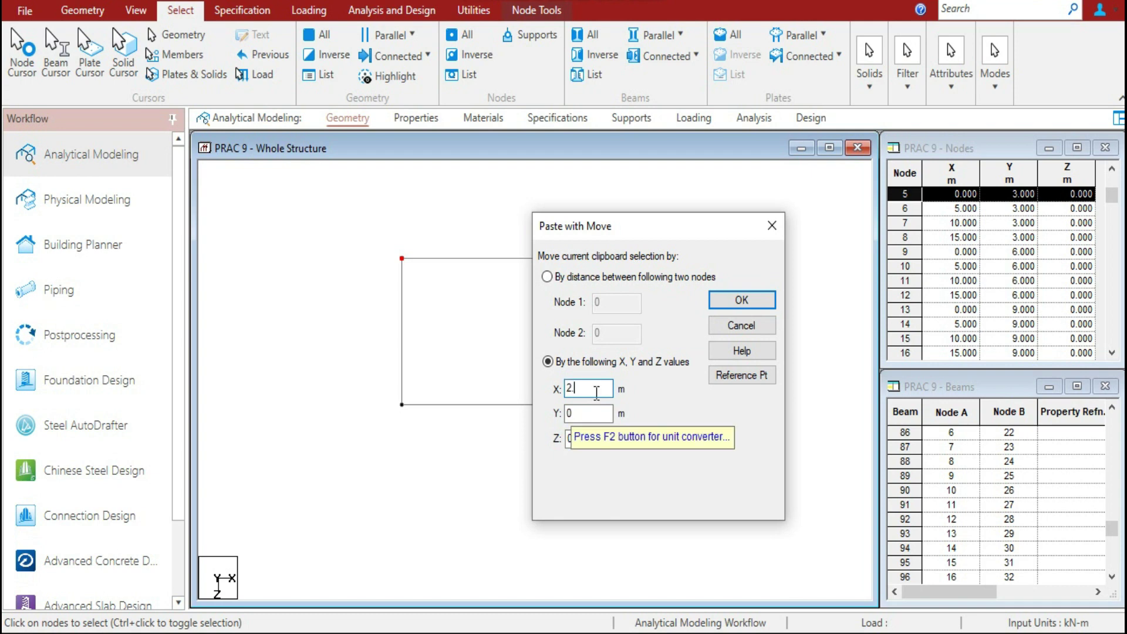
click(742, 300)
click(626, 295)
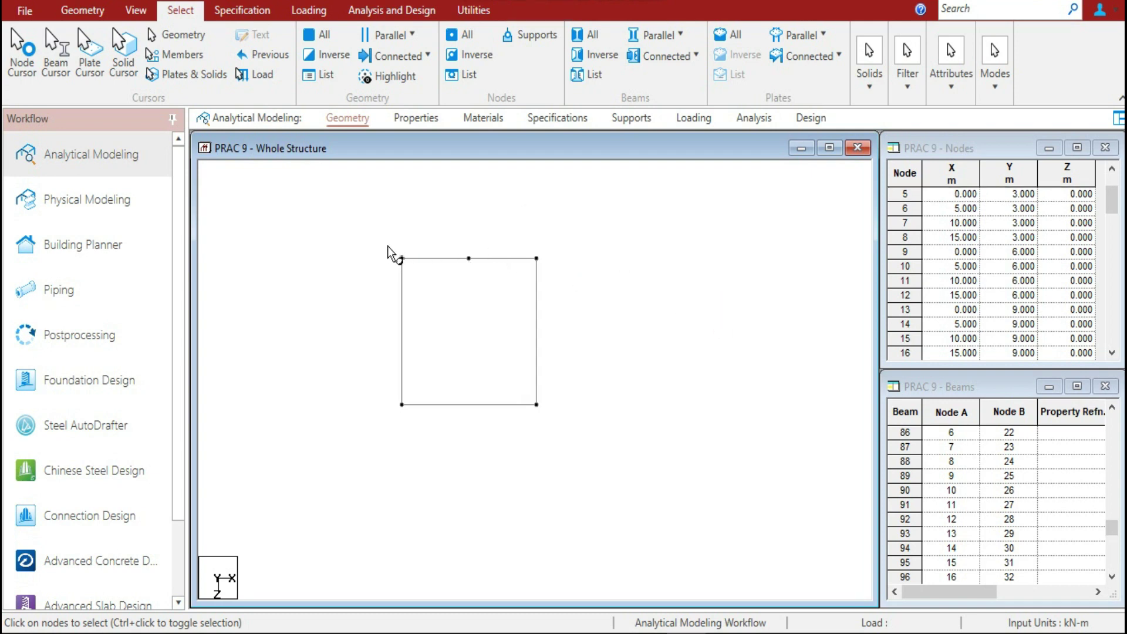
Copy the three nodes on the panel's Z 0 edge and paste them with a 2.5 m offset in Z
drag(384, 242, 557, 283)
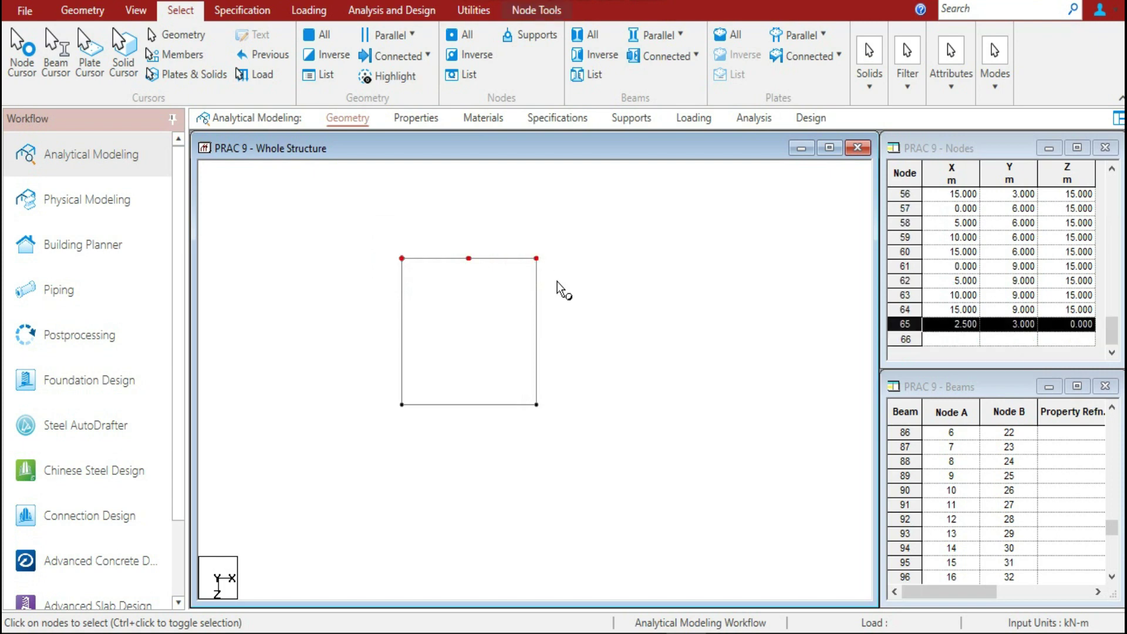
right_click(547, 226)
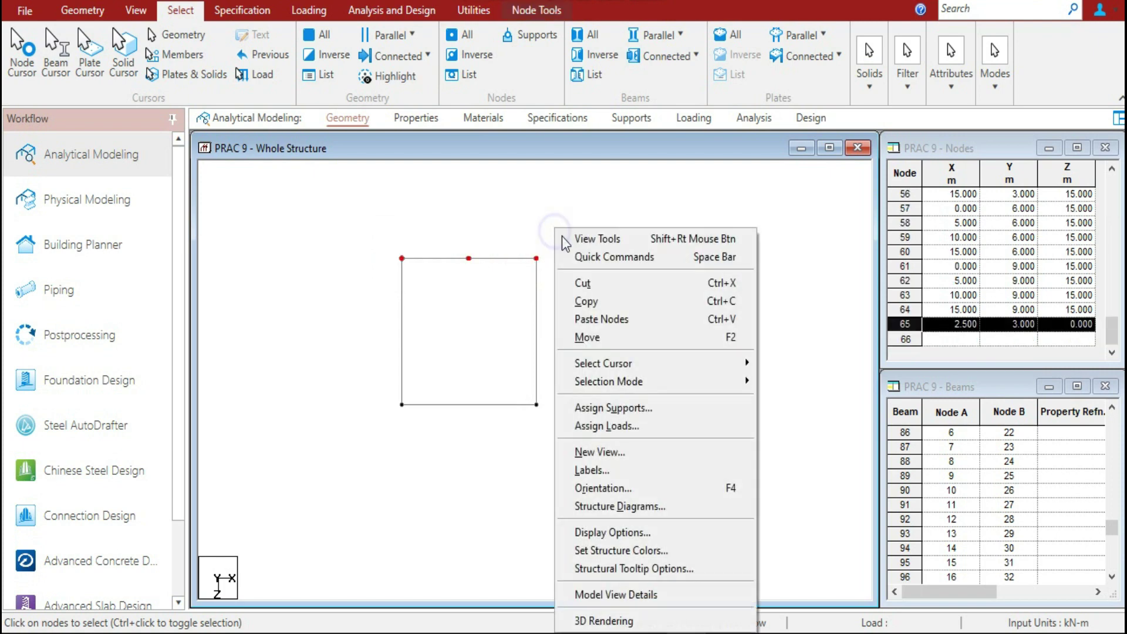
click(598, 300)
right_click(576, 217)
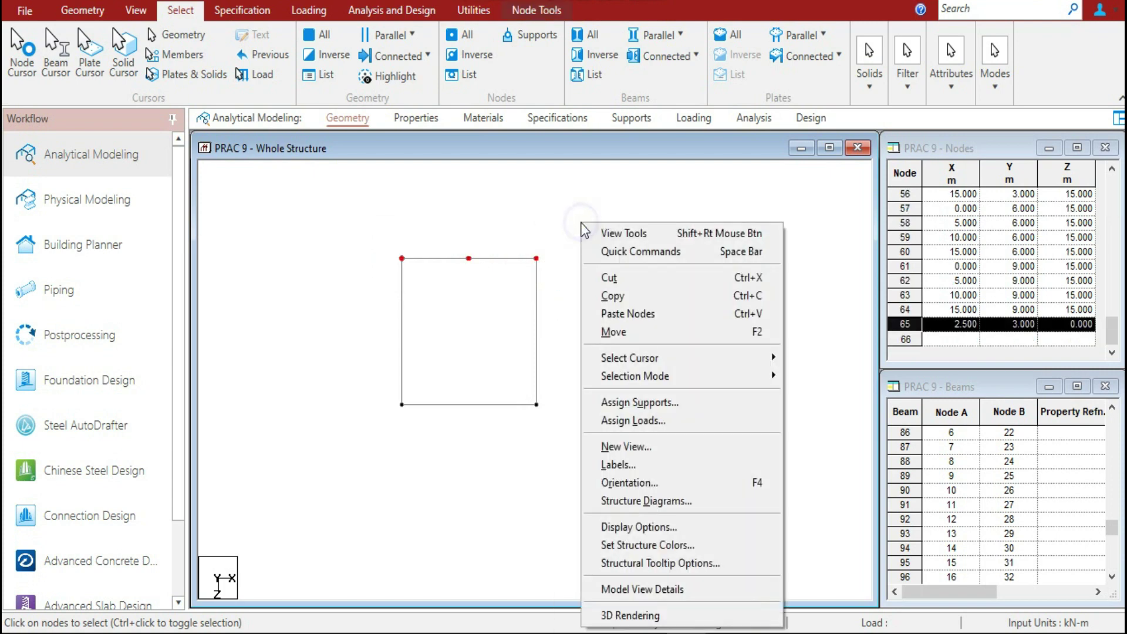
click(614, 315)
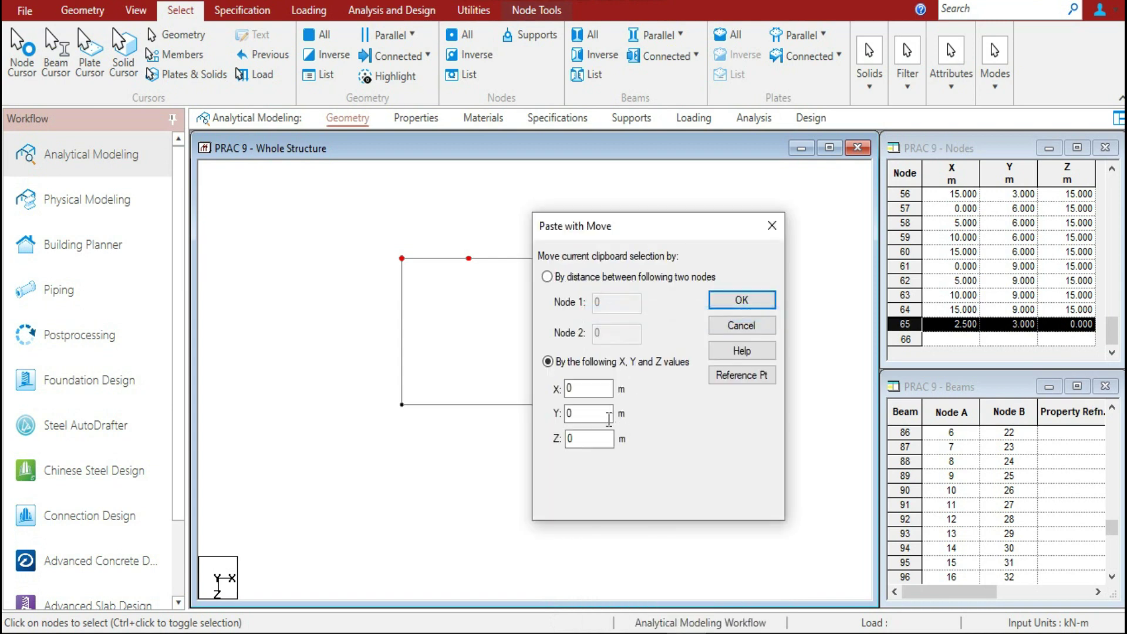
double_click(590, 438)
text(2.5)
click(742, 300)
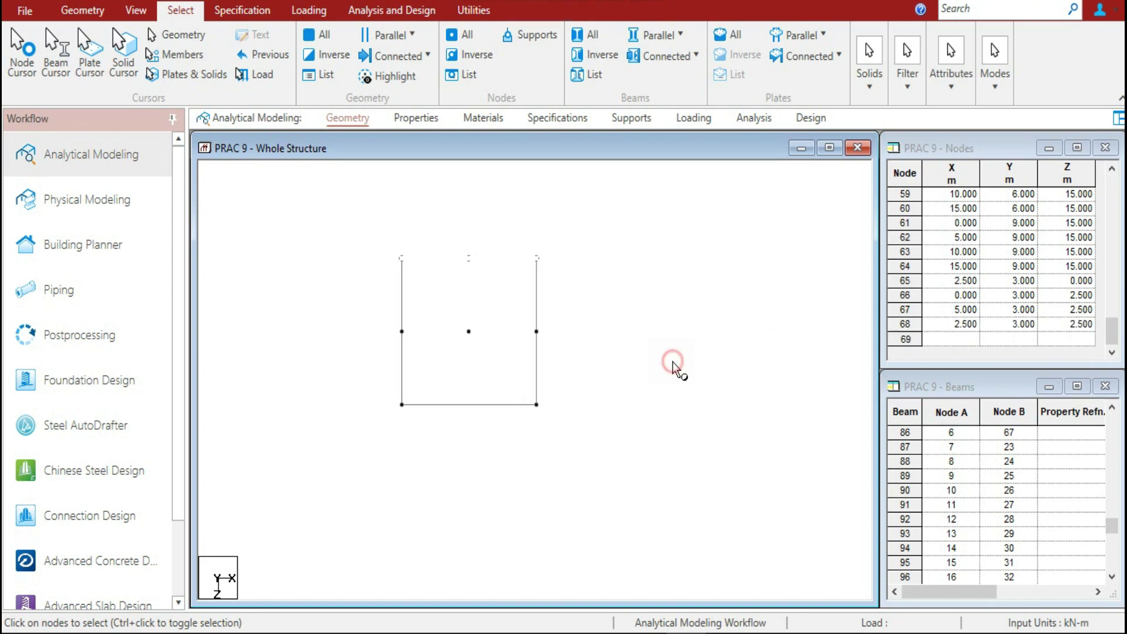
Copy the panel's centre node and paste it with a 2.5 m offset in Z, clearing the selection
click(468, 331)
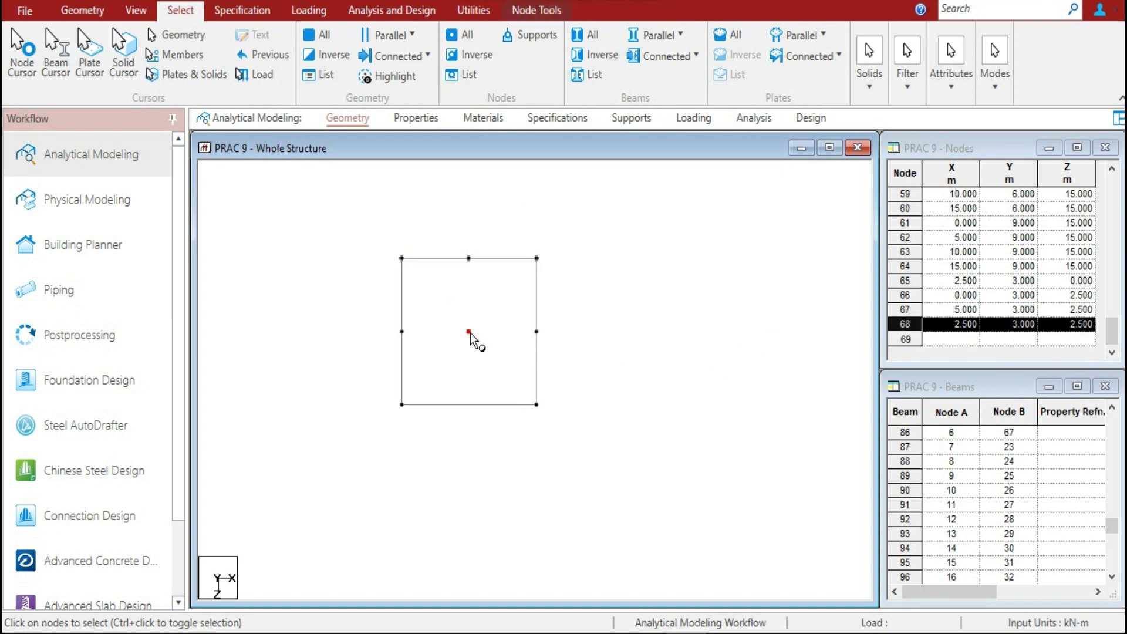
right_click(470, 332)
click(487, 301)
right_click(597, 309)
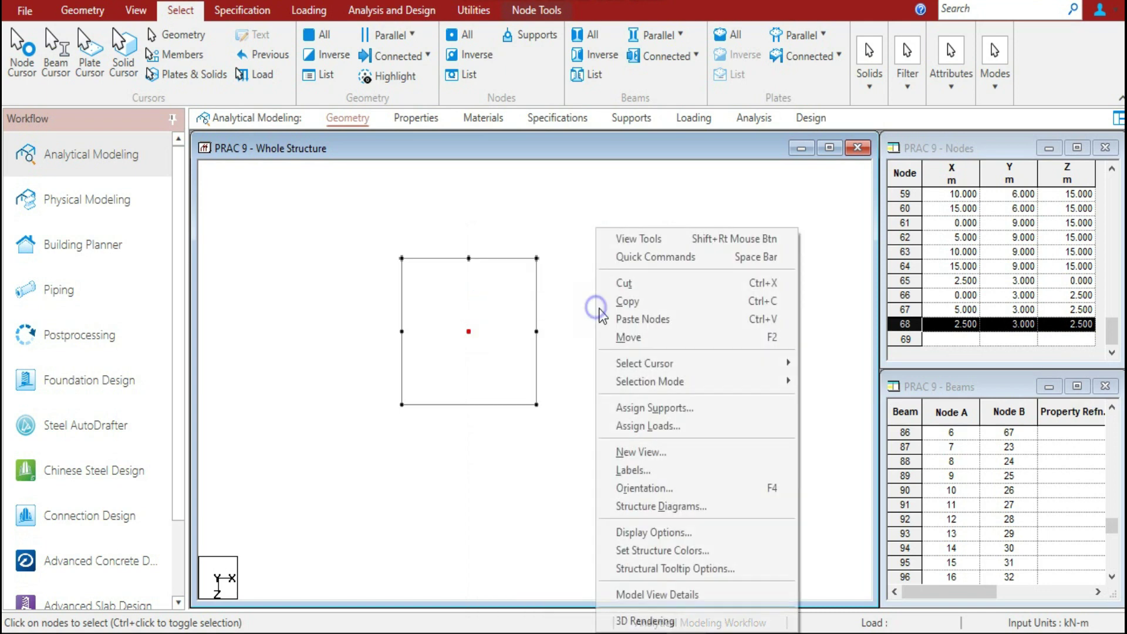
click(639, 320)
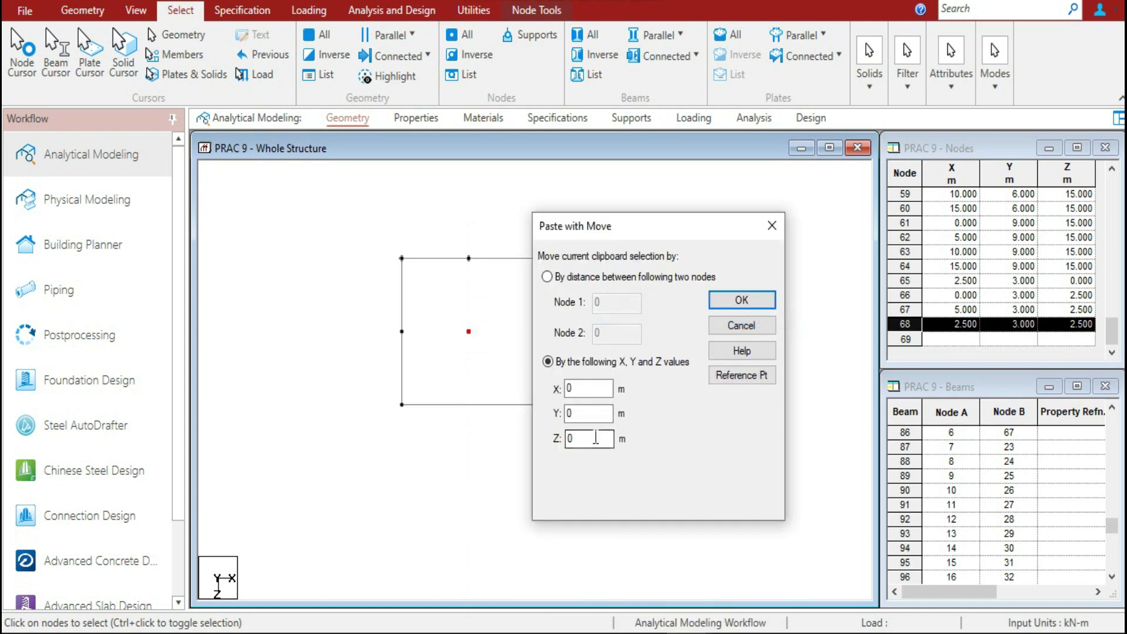
click(587, 441)
double_click(588, 441)
click(741, 300)
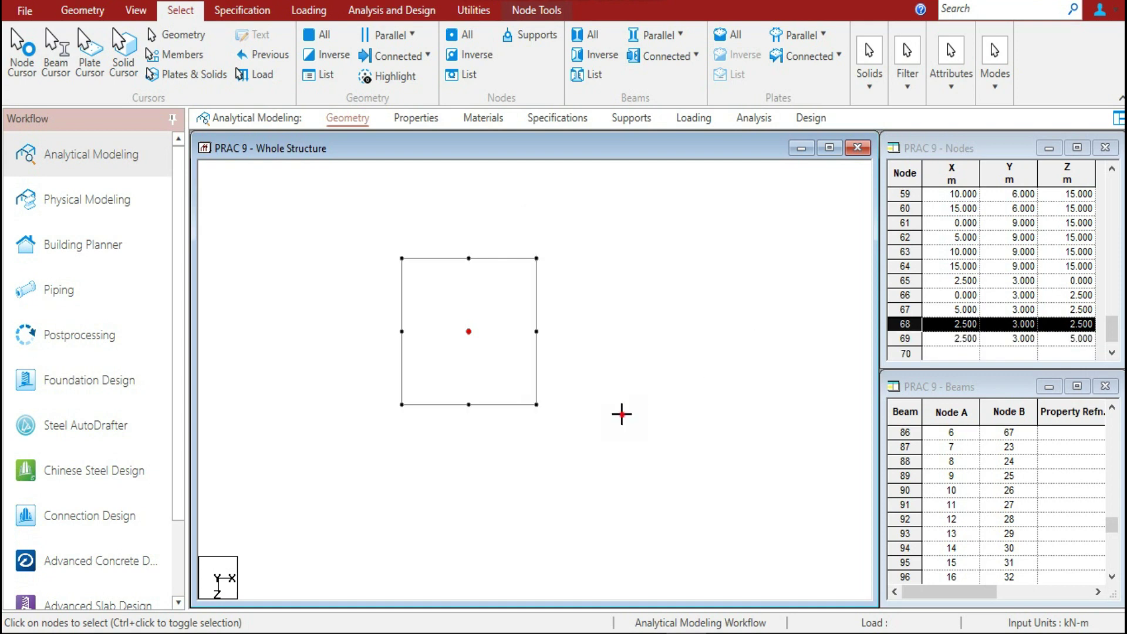
click(622, 414)
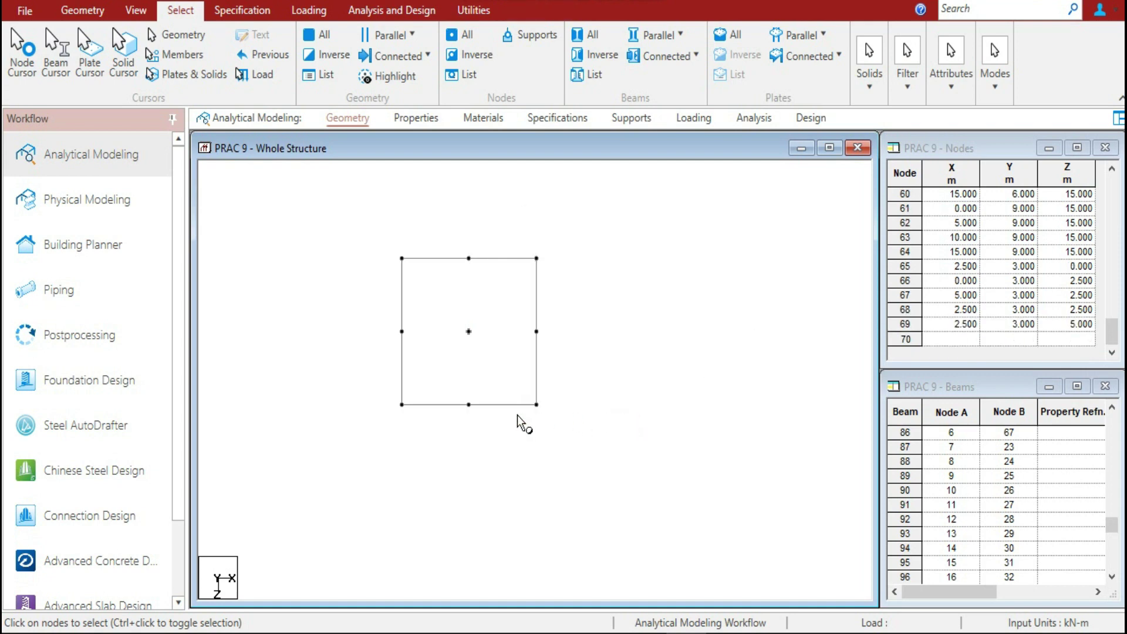
Add a four-node plate over the panel quarter next to the origin, between X 0 to 2.5 m and Z 0 to 2.5 m
scroll(411, 252, up, 2)
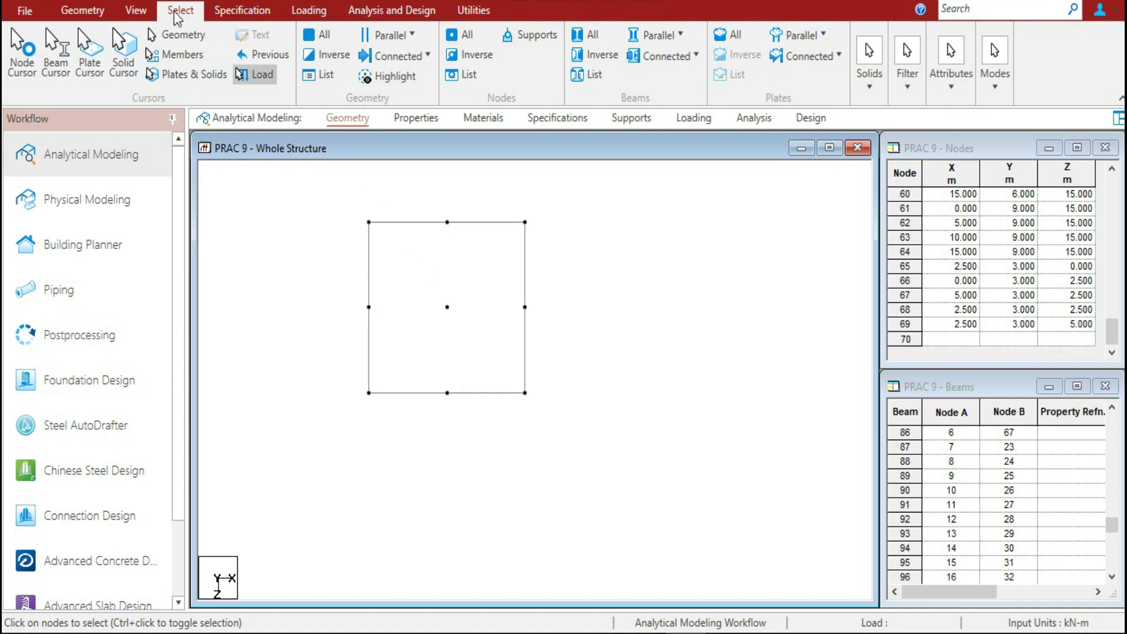
click(81, 17)
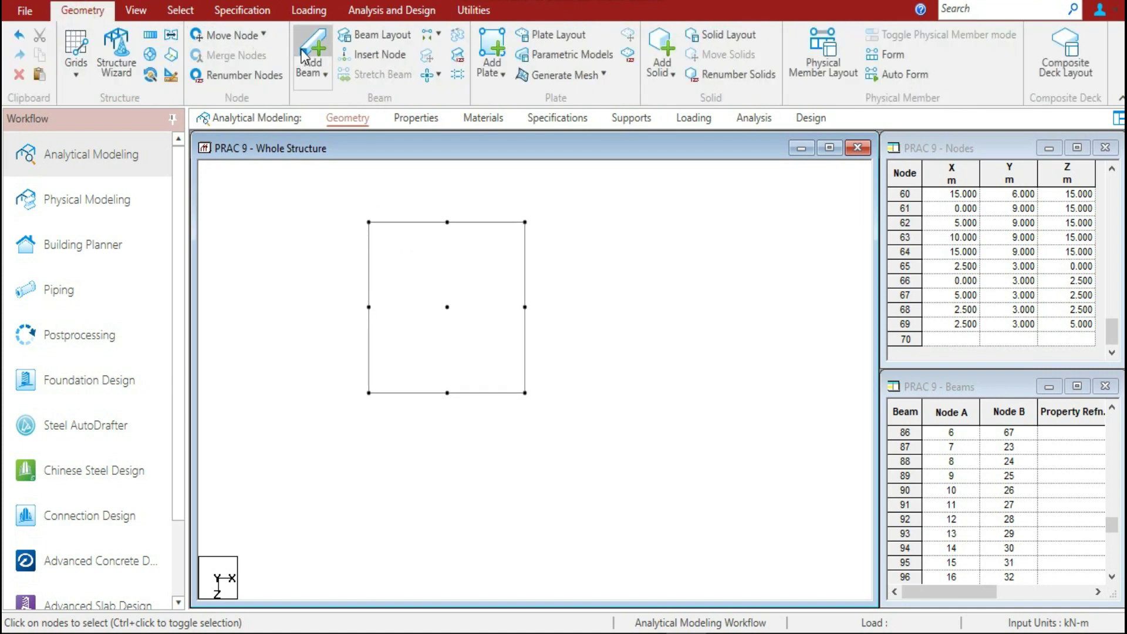
click(494, 50)
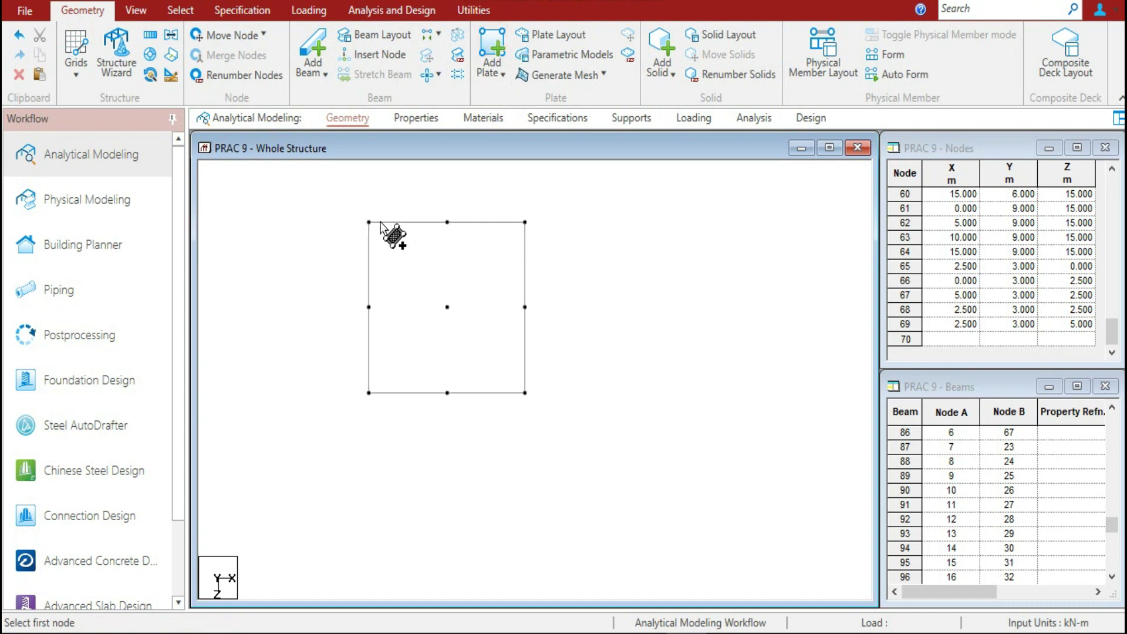
click(369, 222)
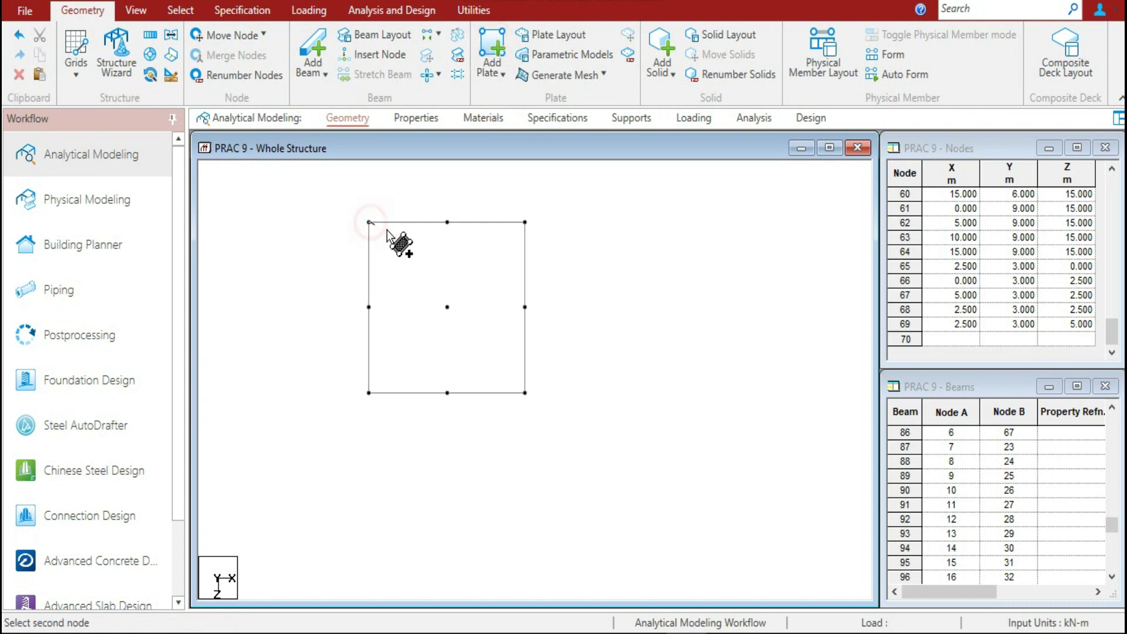
click(447, 223)
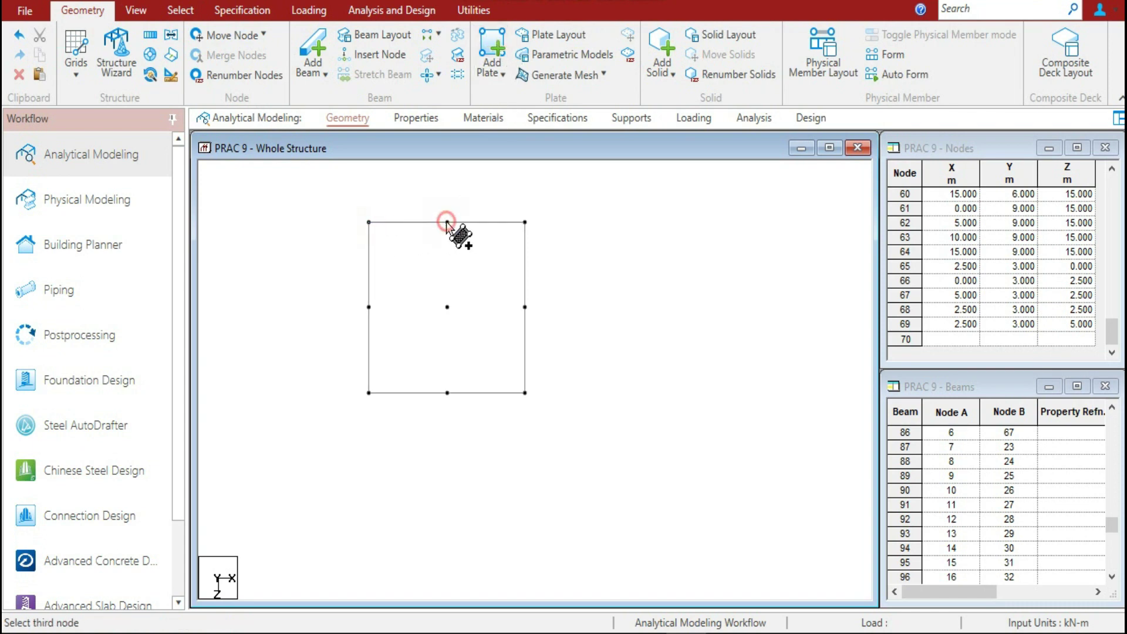
click(448, 307)
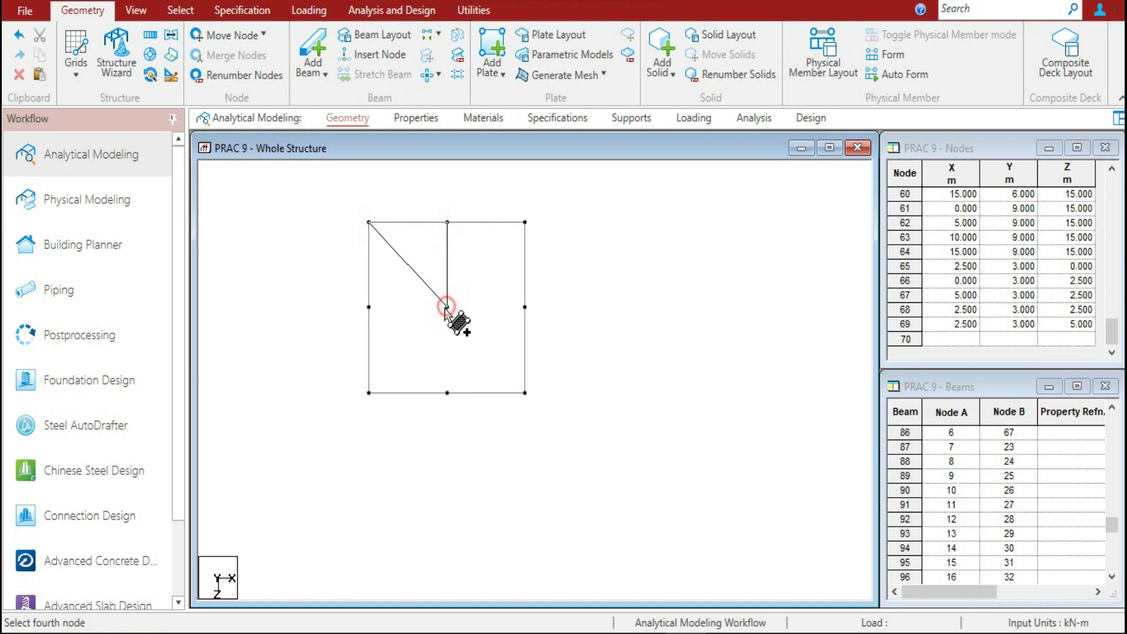
click(369, 306)
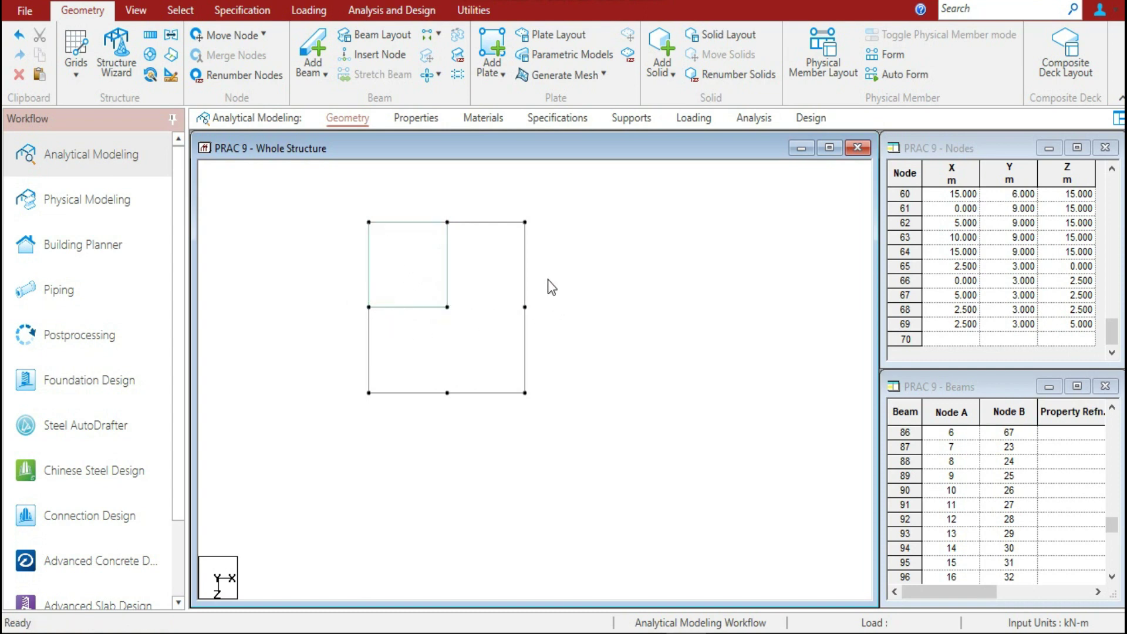
Select the new plate and copy it with Translational Repeat in X, using 1 step with 2.5 m spacing
drag(317, 186, 477, 333)
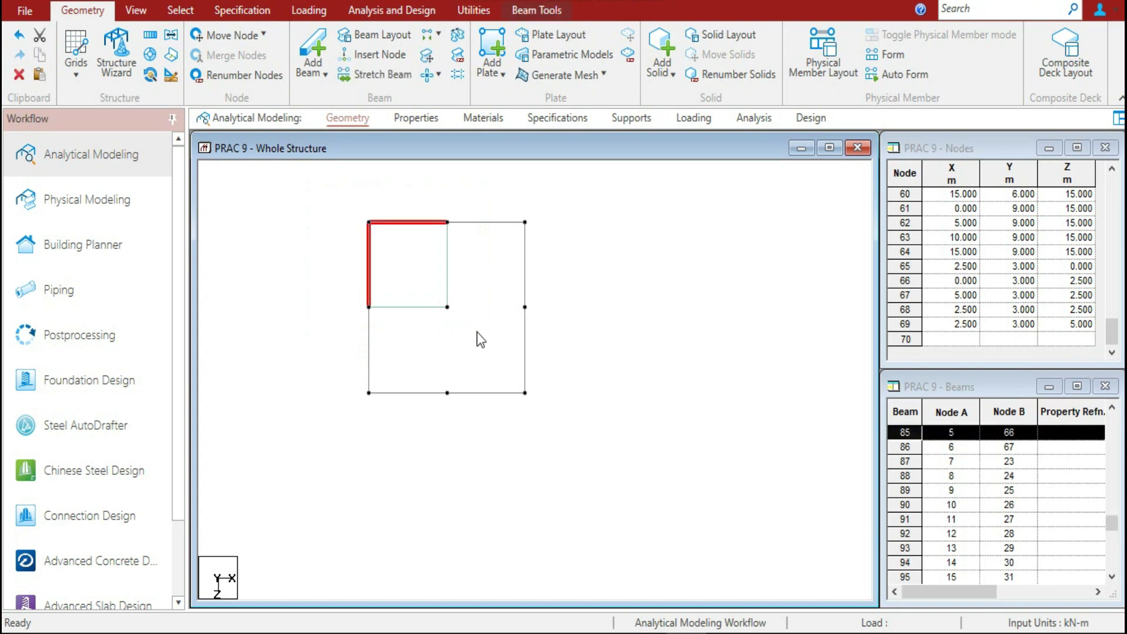
click(578, 290)
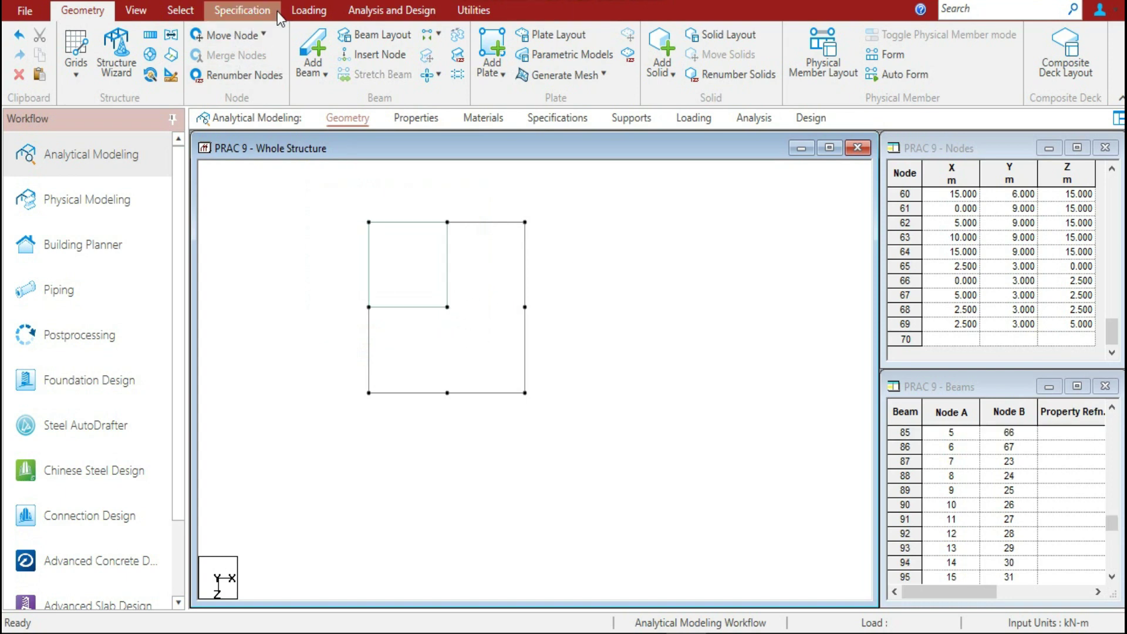
click(181, 12)
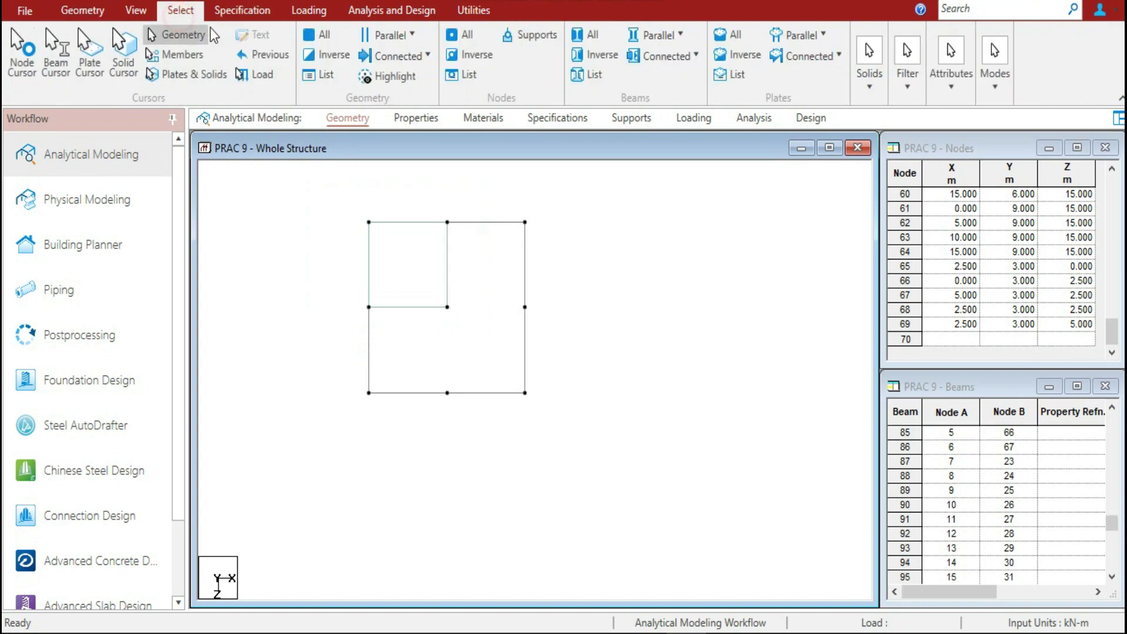
click(89, 54)
drag(327, 196, 479, 328)
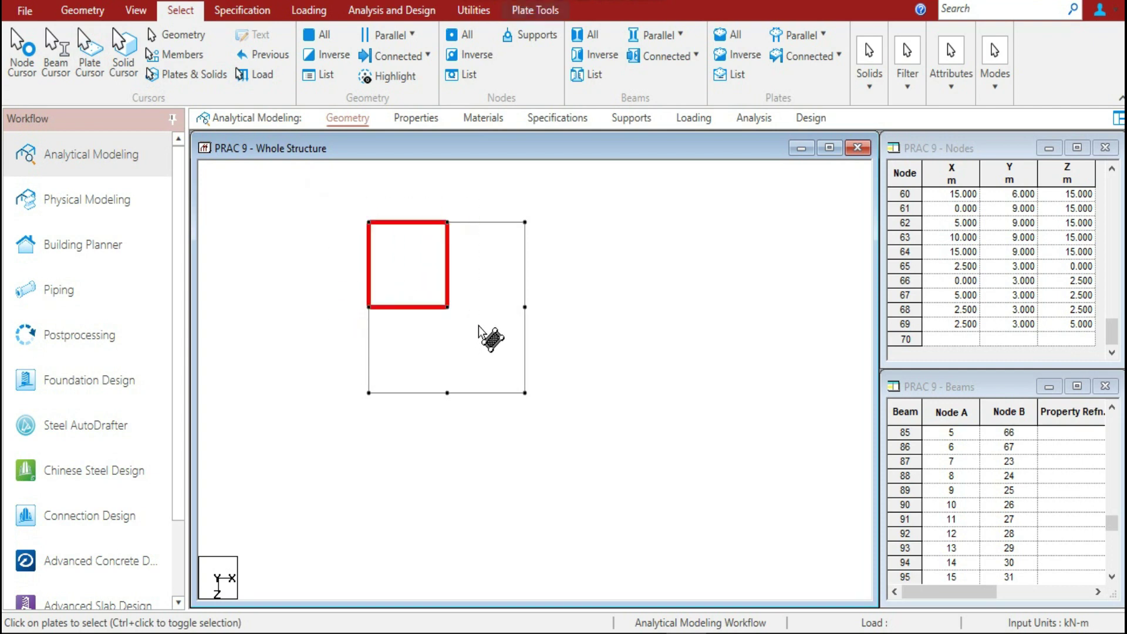
click(82, 11)
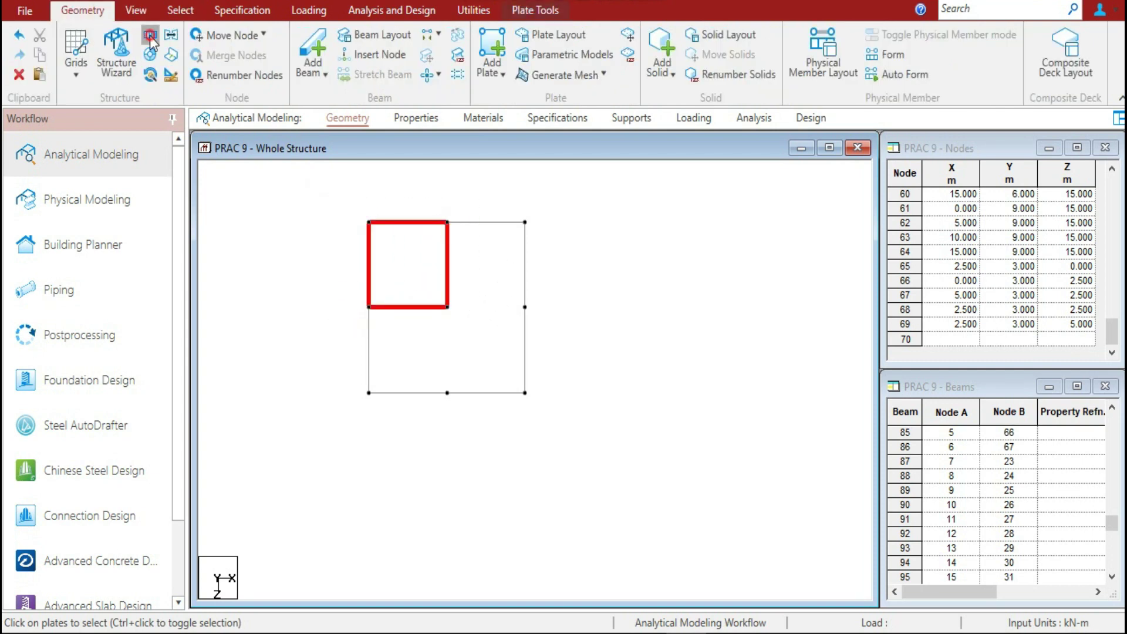
click(150, 36)
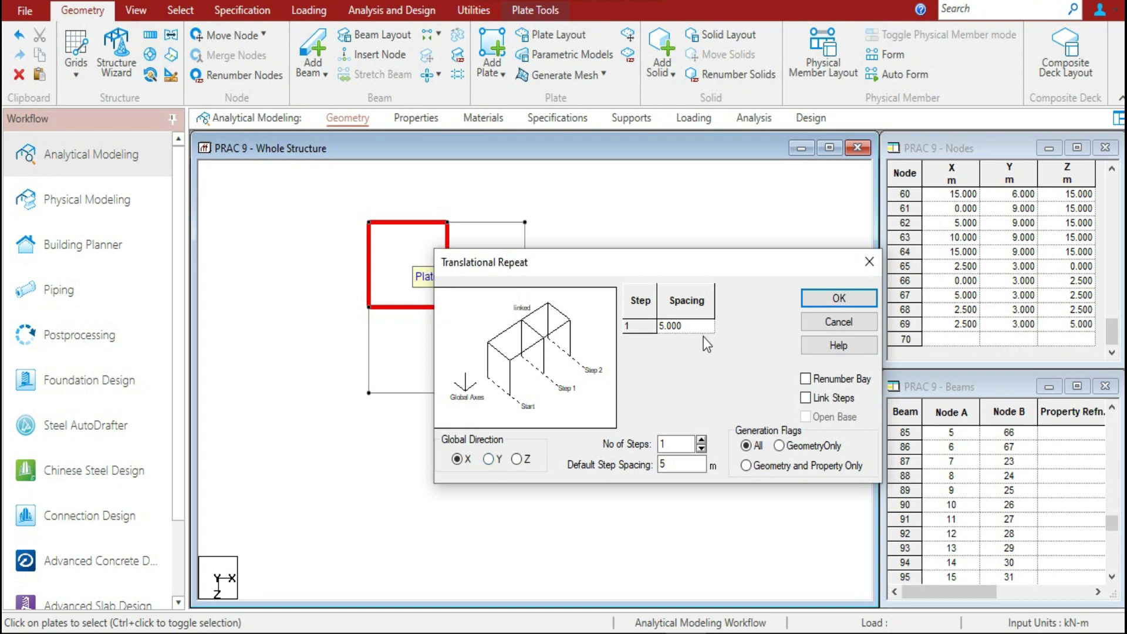
click(687, 327)
double_click(685, 327)
drag(685, 327, 657, 327)
text(2.5)
drag(725, 262, 841, 195)
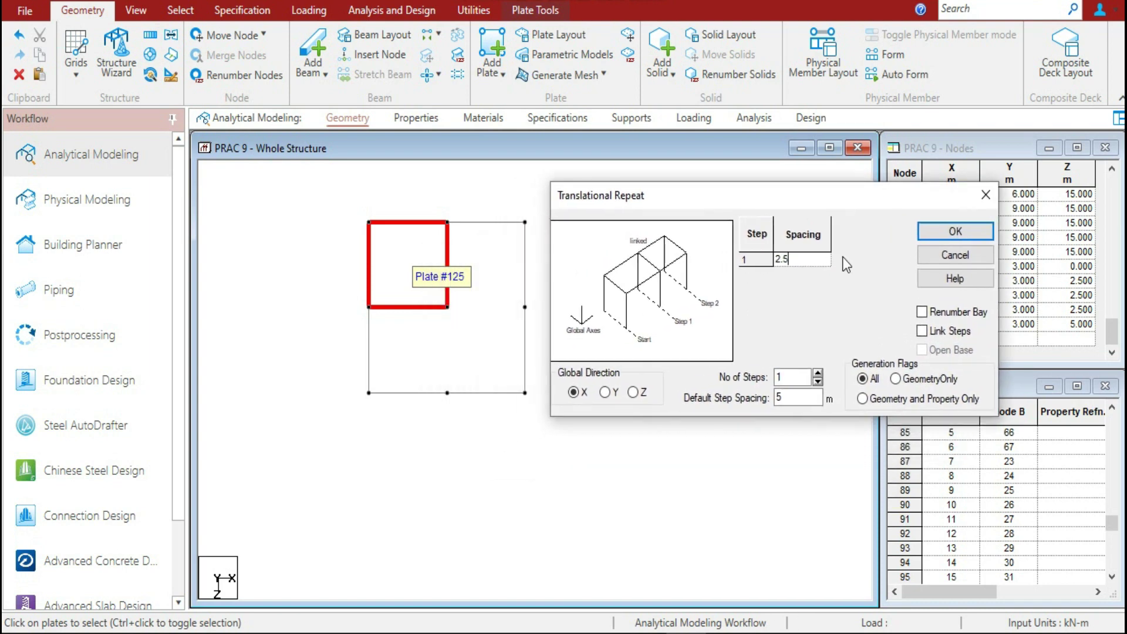
click(939, 235)
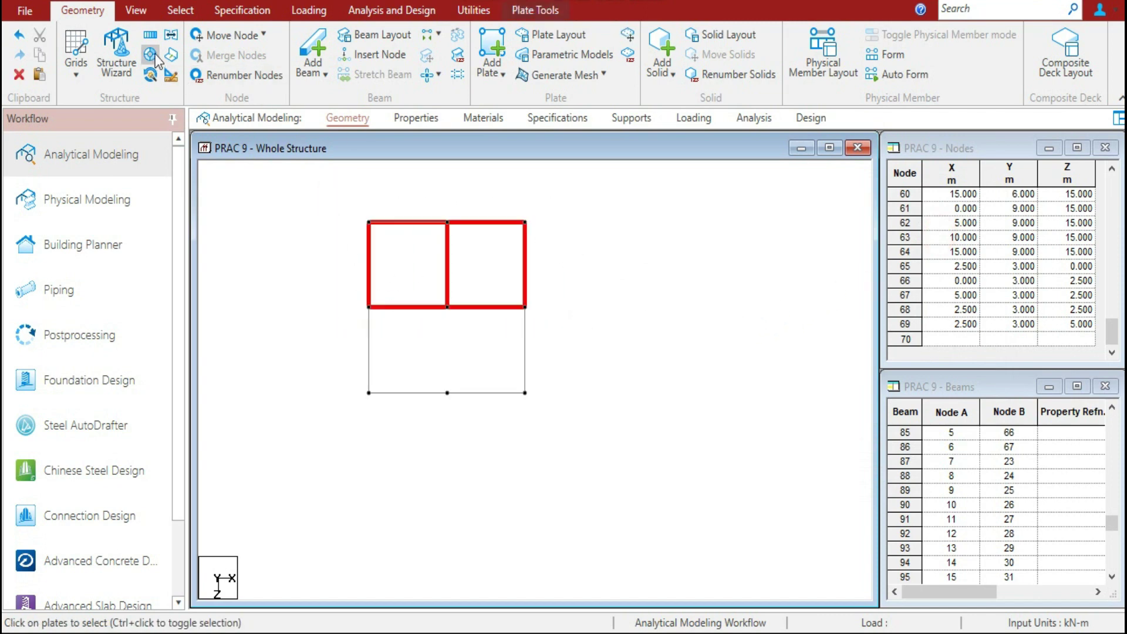
Copy the two selected plates with Translational Repeat in Z at 2.5 m spacing and clear the selection
click(149, 39)
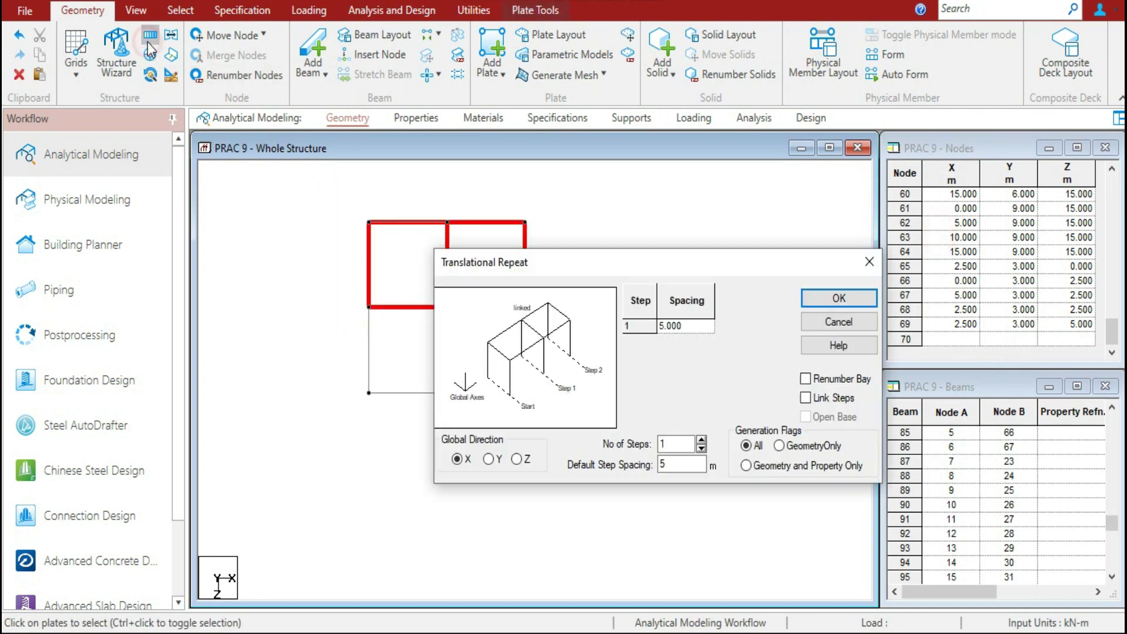
click(518, 459)
click(666, 327)
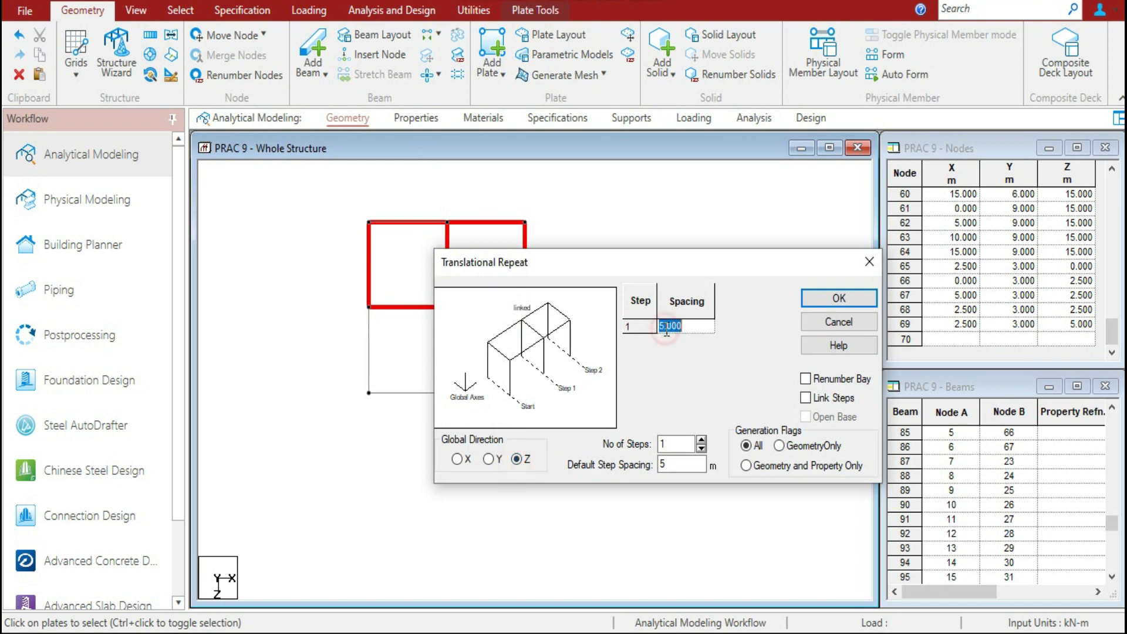
text(2.5)
click(813, 303)
drag(327, 191, 567, 461)
click(637, 428)
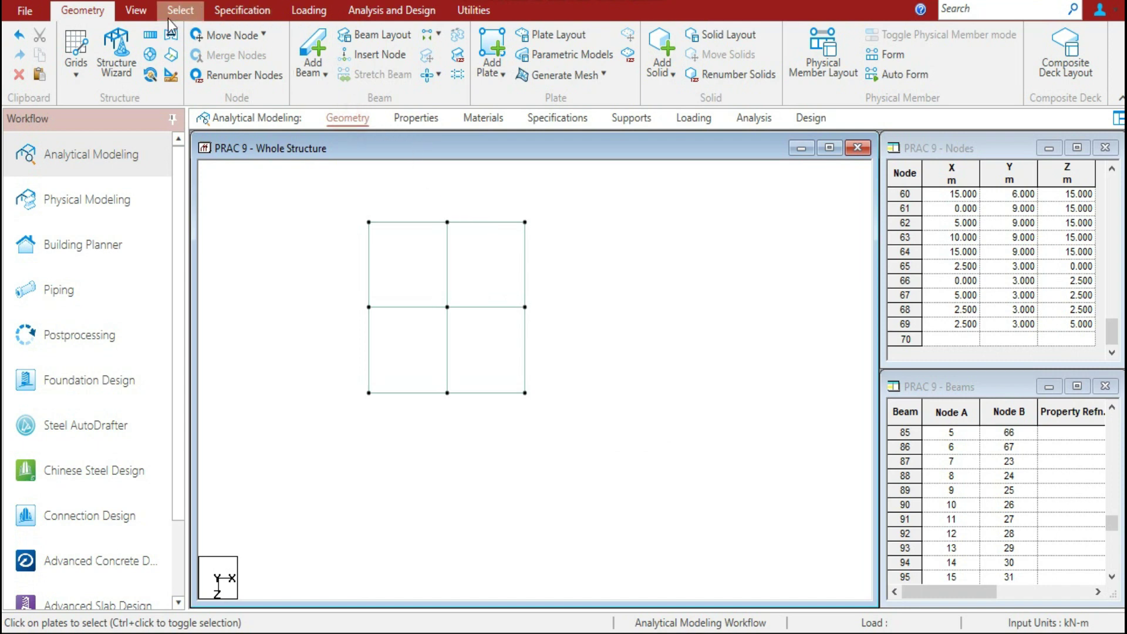
Display the whole structure in isometric view and repeat the four corner-panel plates in X with 2 steps at 5 m spacing
click(136, 10)
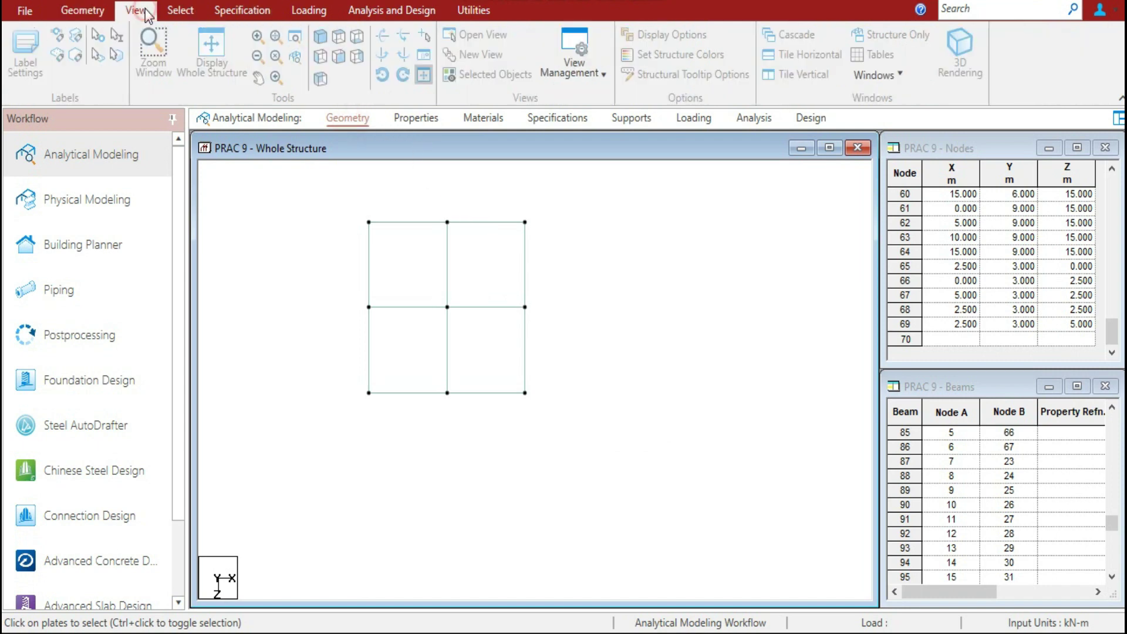
click(225, 61)
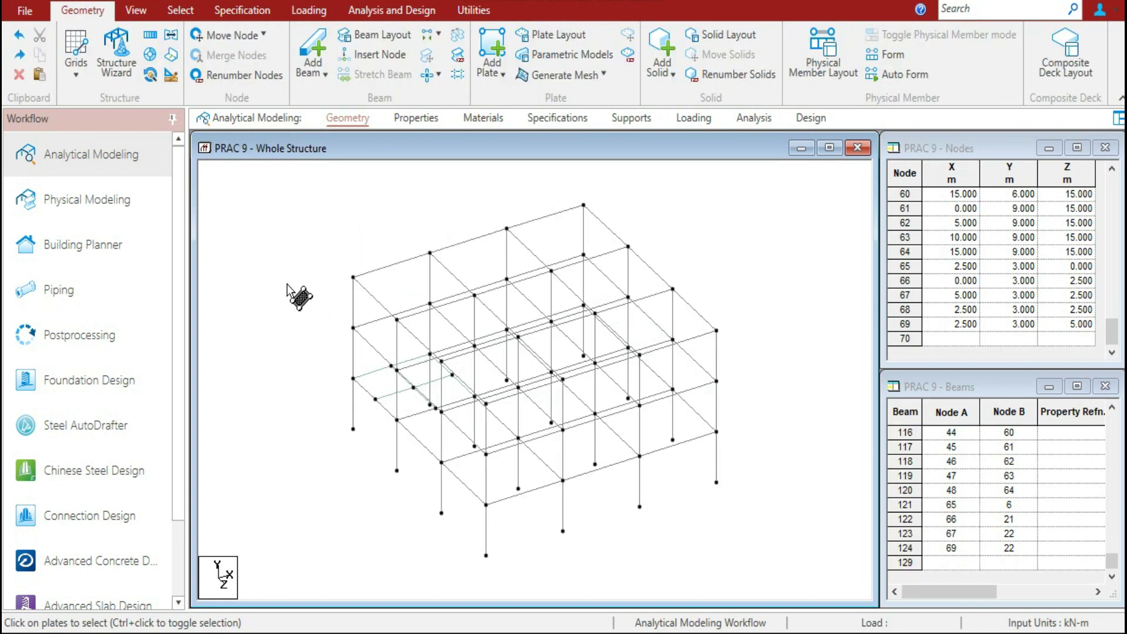
drag(279, 279, 487, 425)
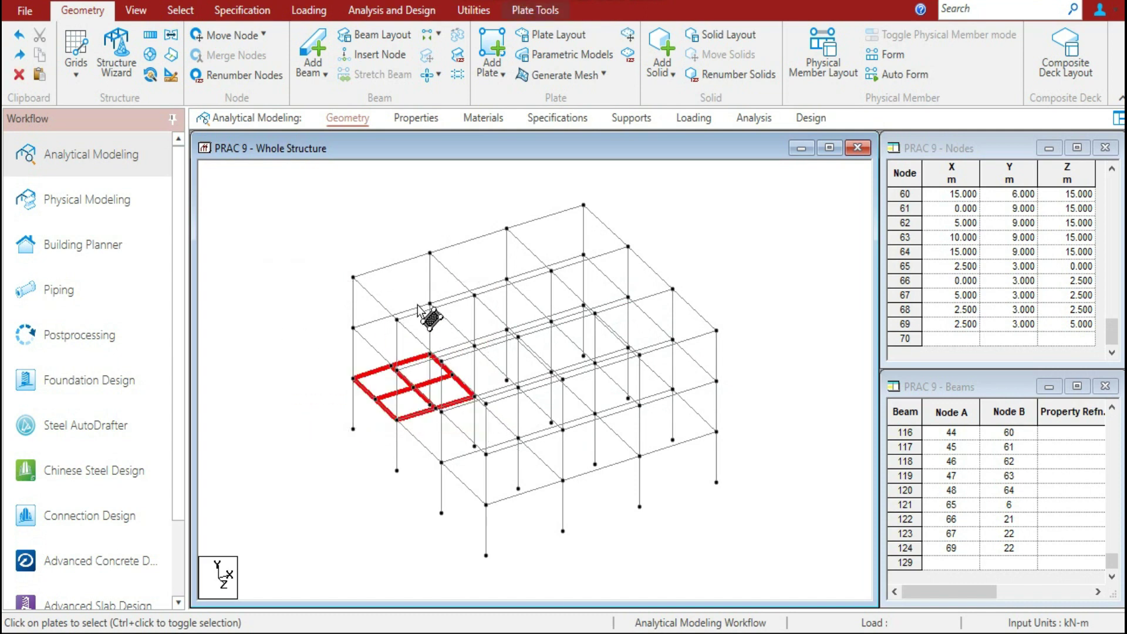
click(150, 37)
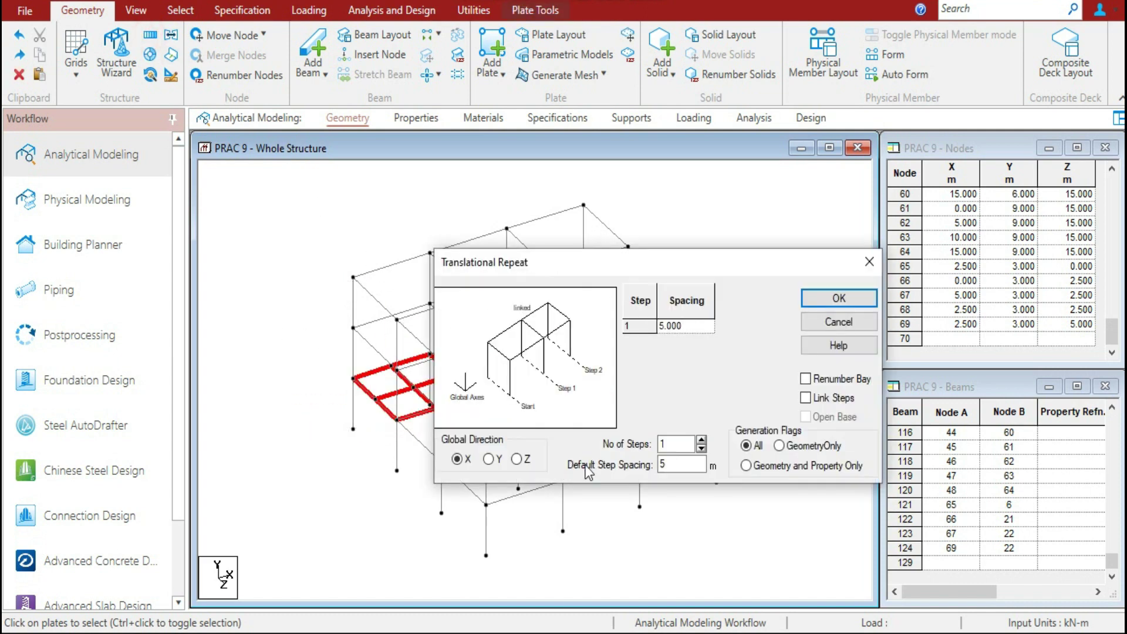
click(702, 440)
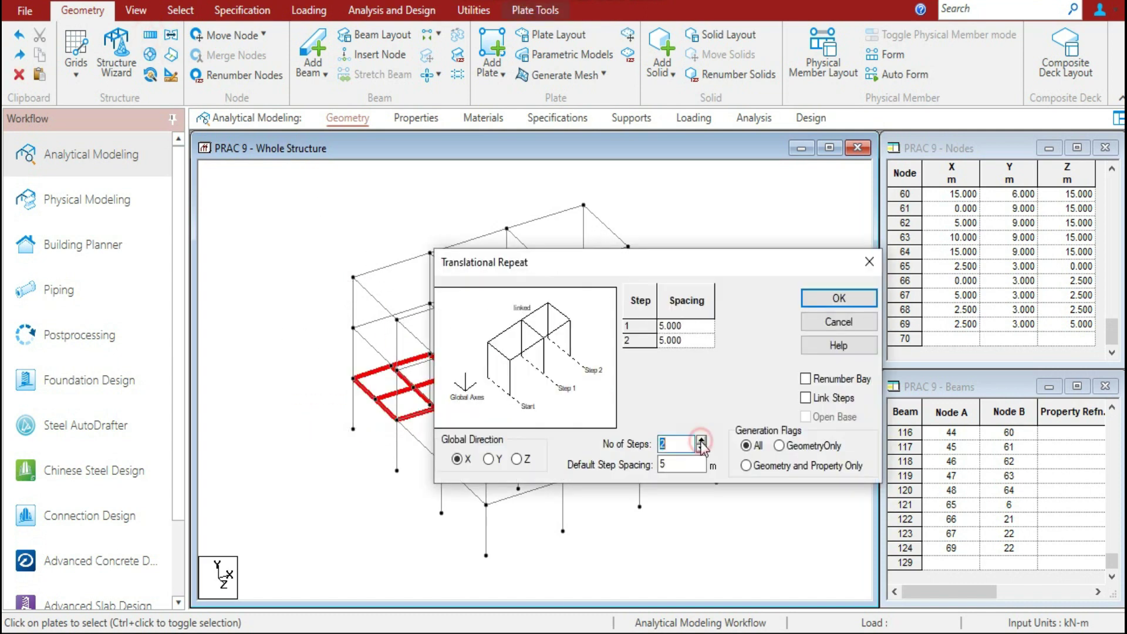
click(828, 300)
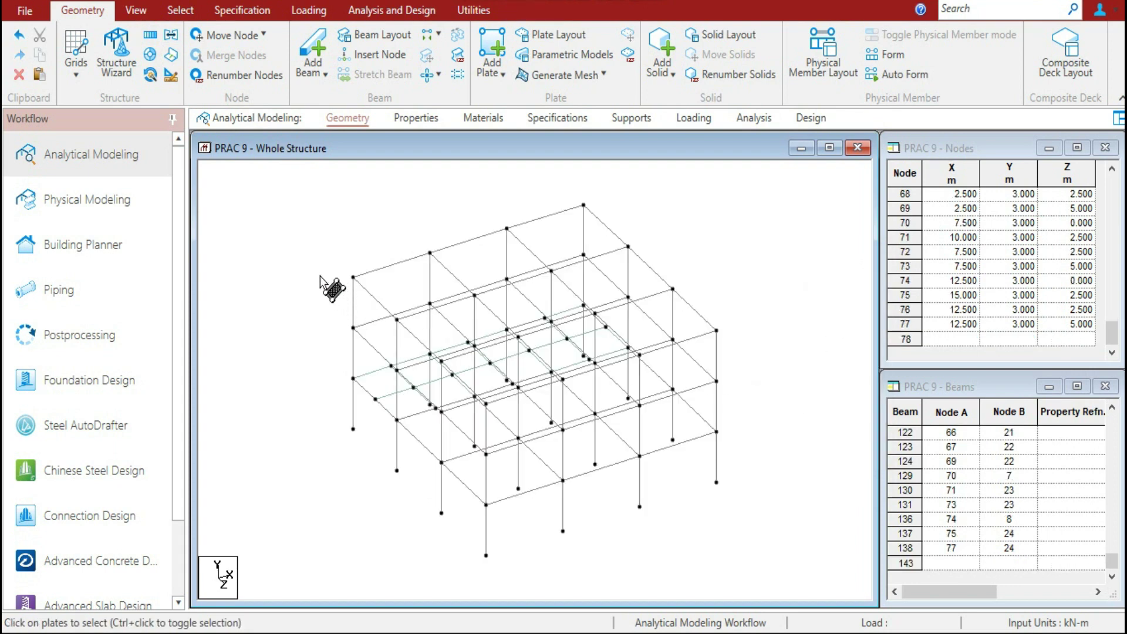
Select the row of plates on the first floor and repeat it in Z with 2 steps at 5 m spacing
mouse_move(300, 248)
mouse_down()
mouse_move(501, 428)
mouse_move(664, 432)
mouse_up()
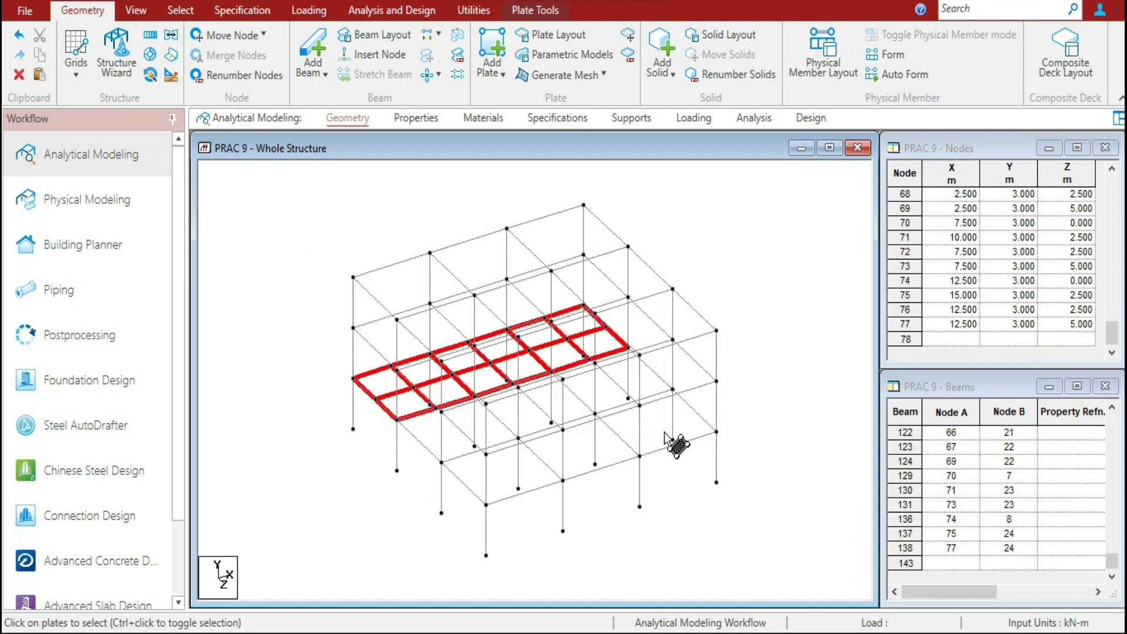
click(153, 46)
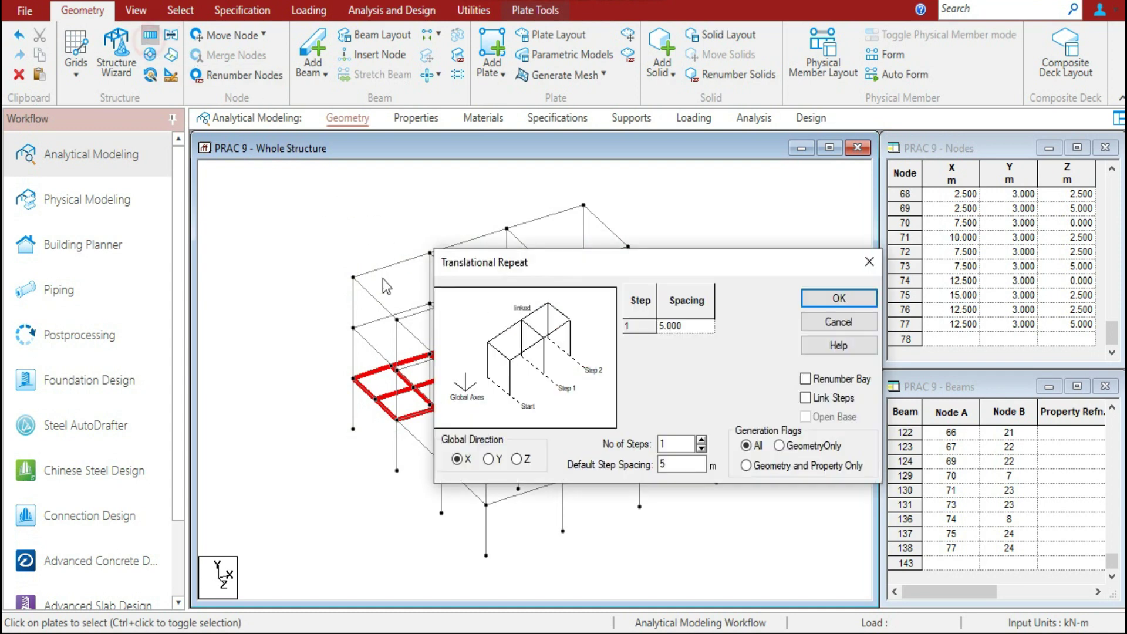
click(702, 442)
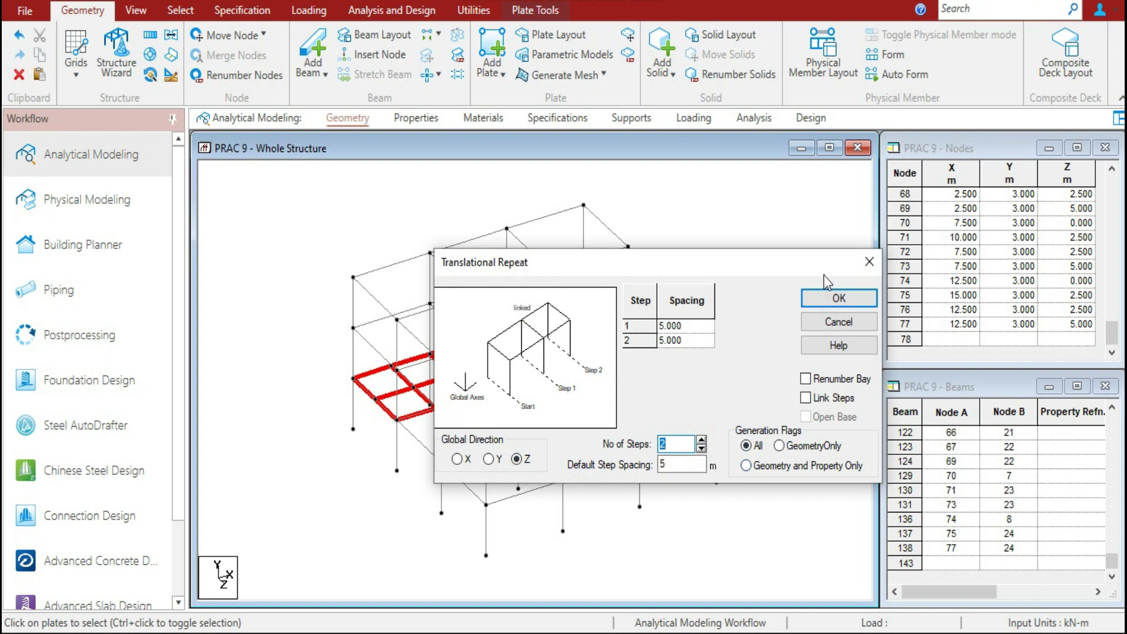
click(839, 297)
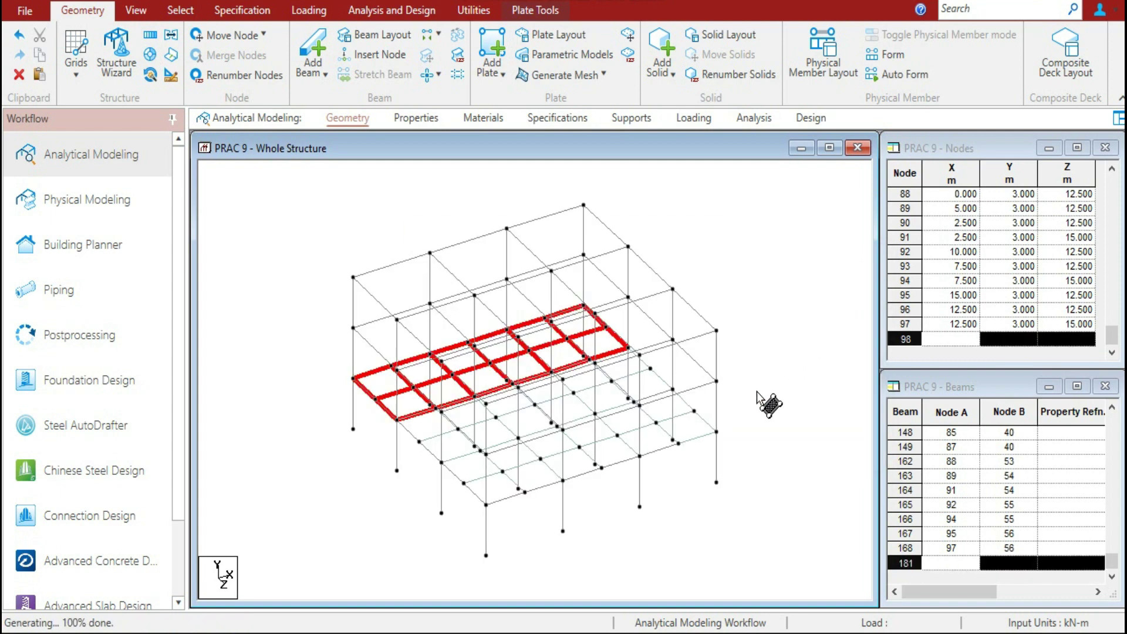
Repeat all first-floor plates in Y with 2 steps at 3 m spacing, and clear the plate selection
drag(305, 256, 743, 537)
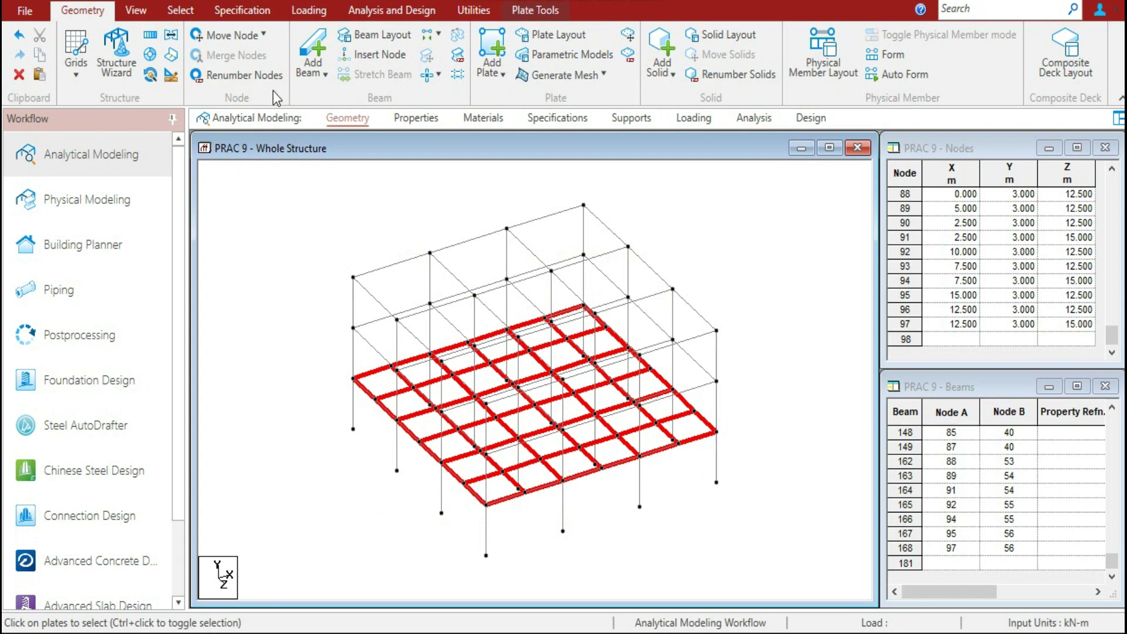
click(150, 36)
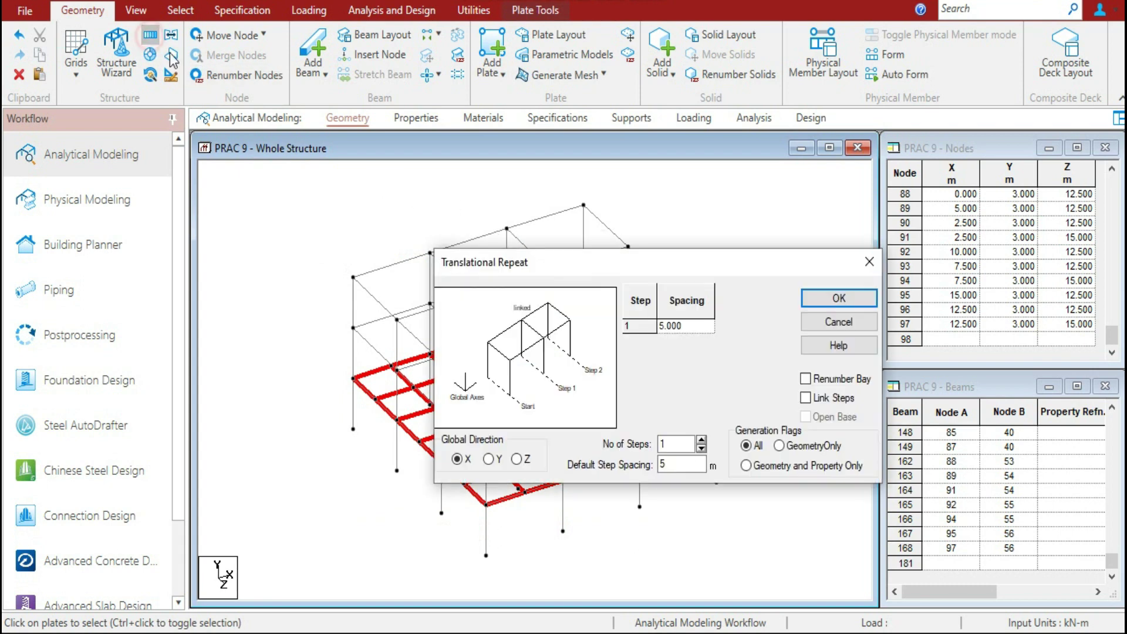
click(701, 441)
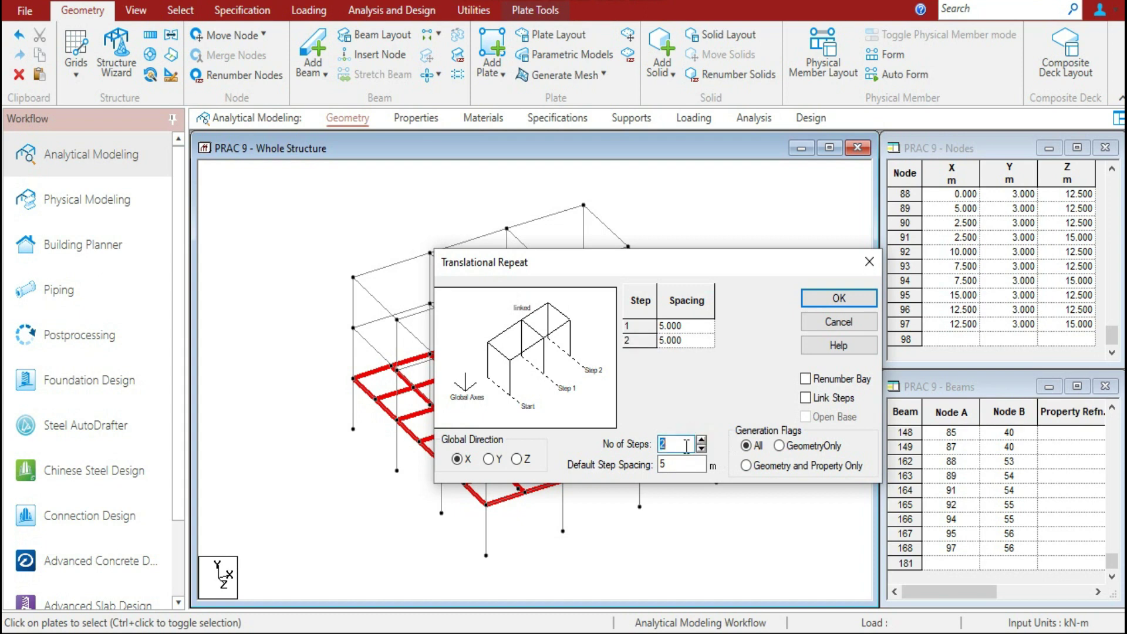
click(489, 460)
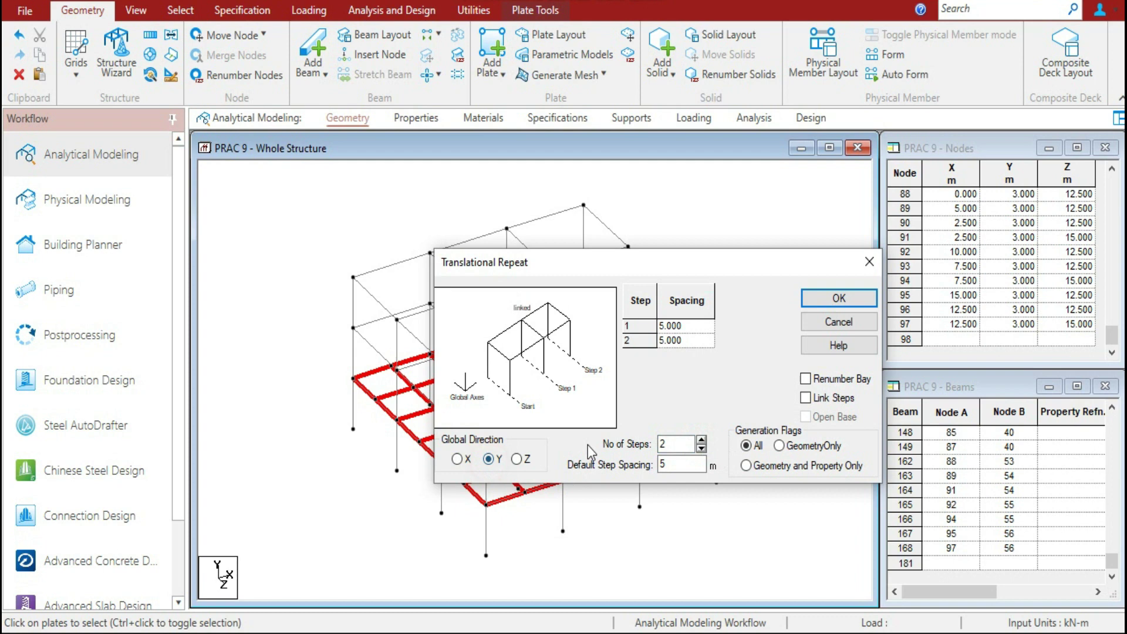
double_click(685, 465)
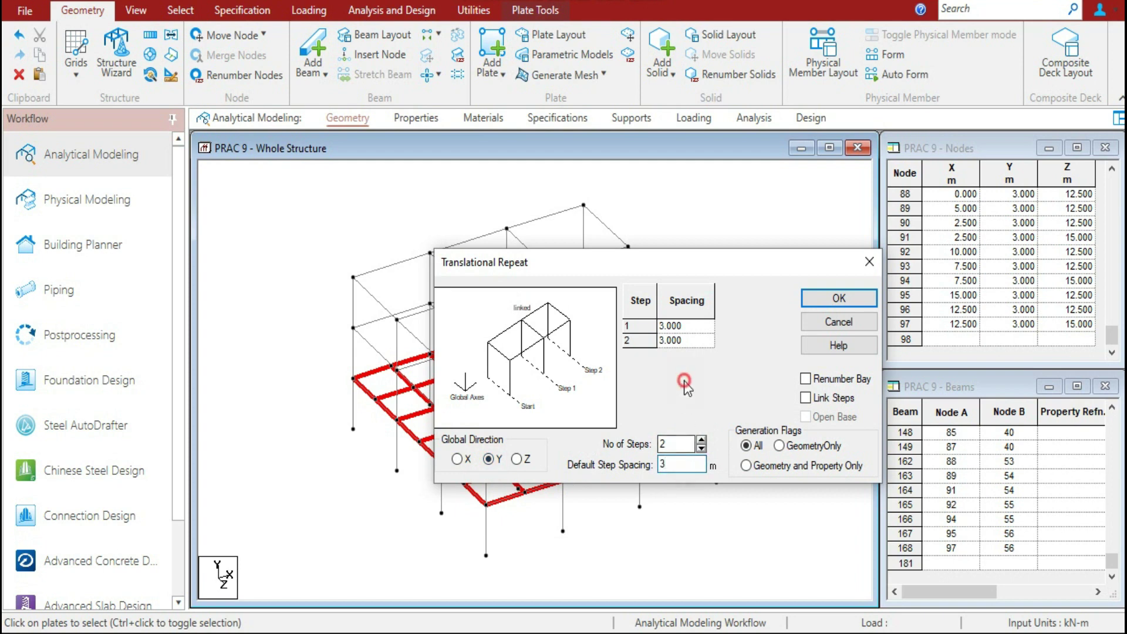
click(839, 299)
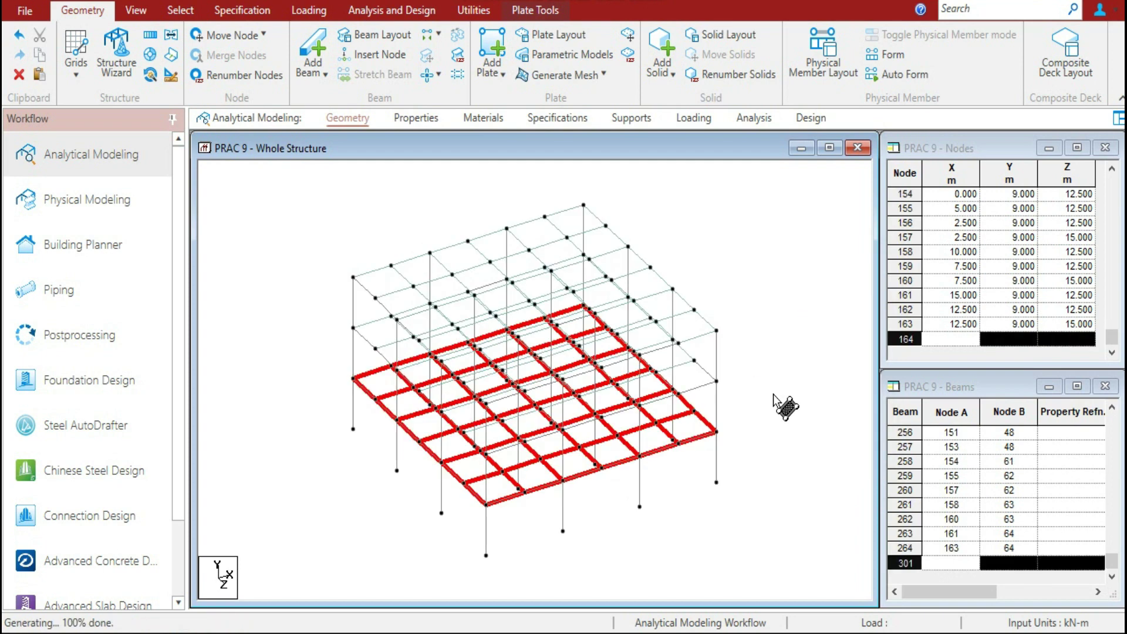
drag(310, 188, 783, 517)
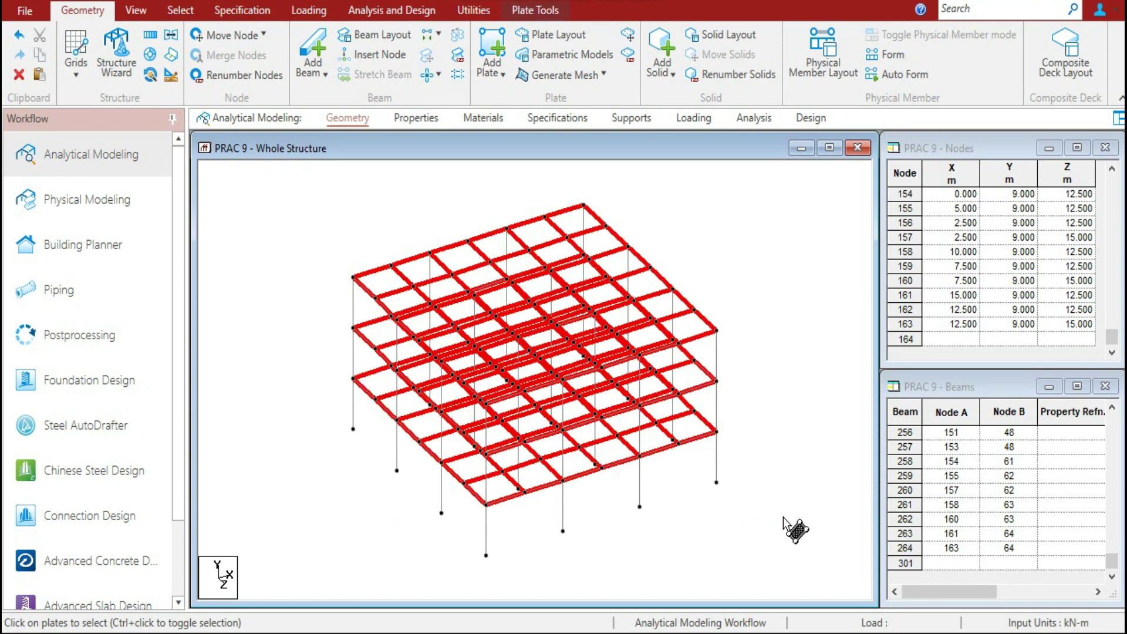
click(789, 466)
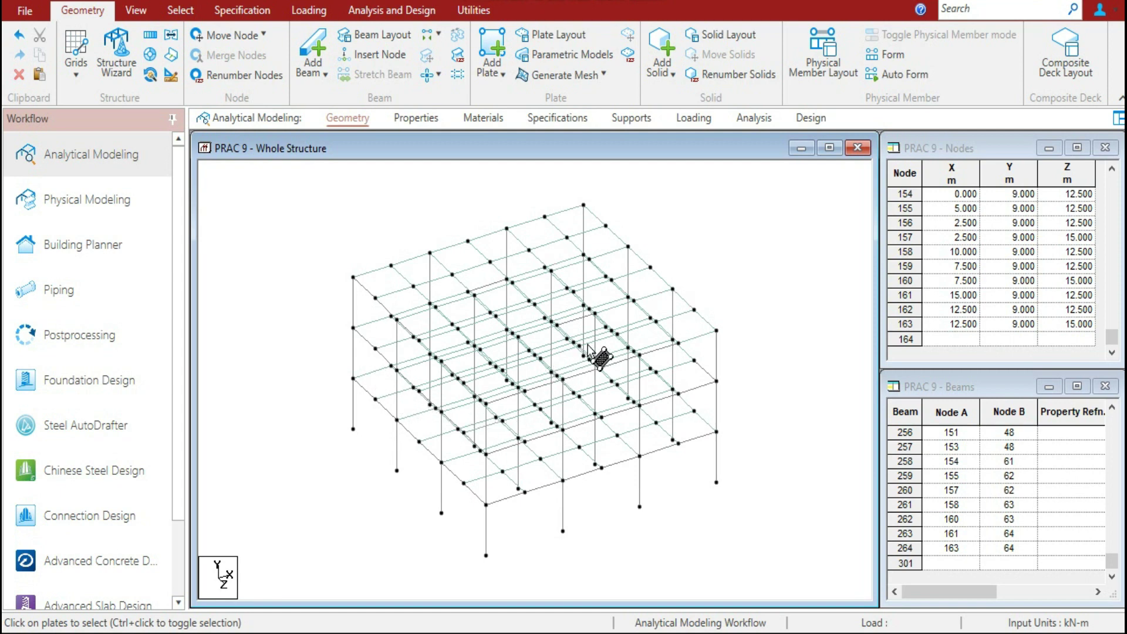
Define a rectangular concrete section with YD 0.305 m and ZD 0.305 m
click(411, 118)
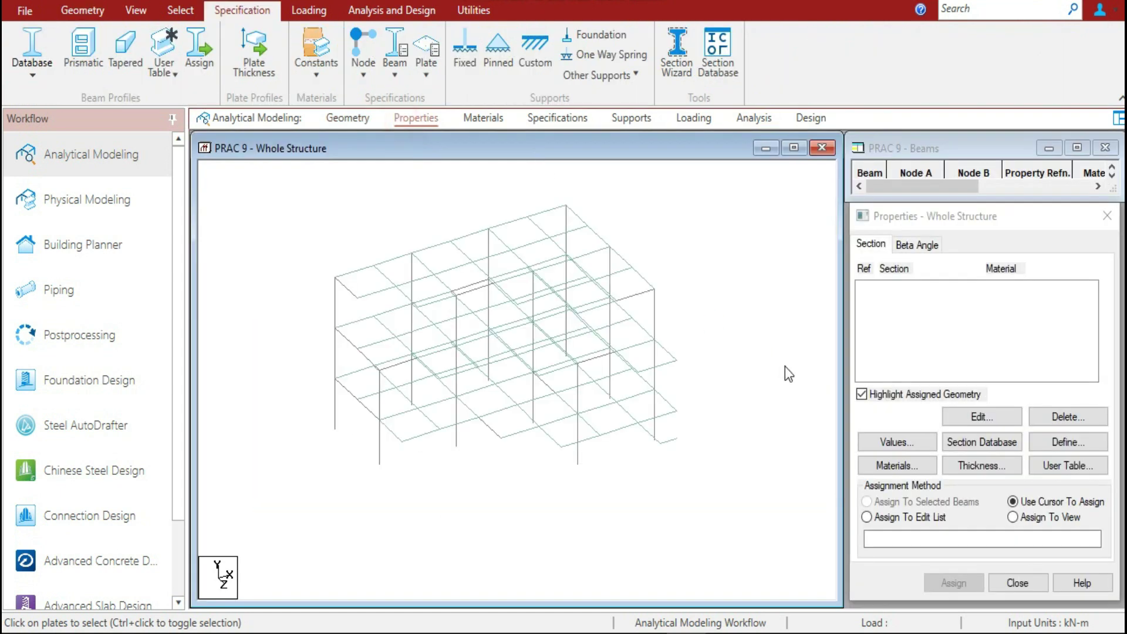
click(1067, 445)
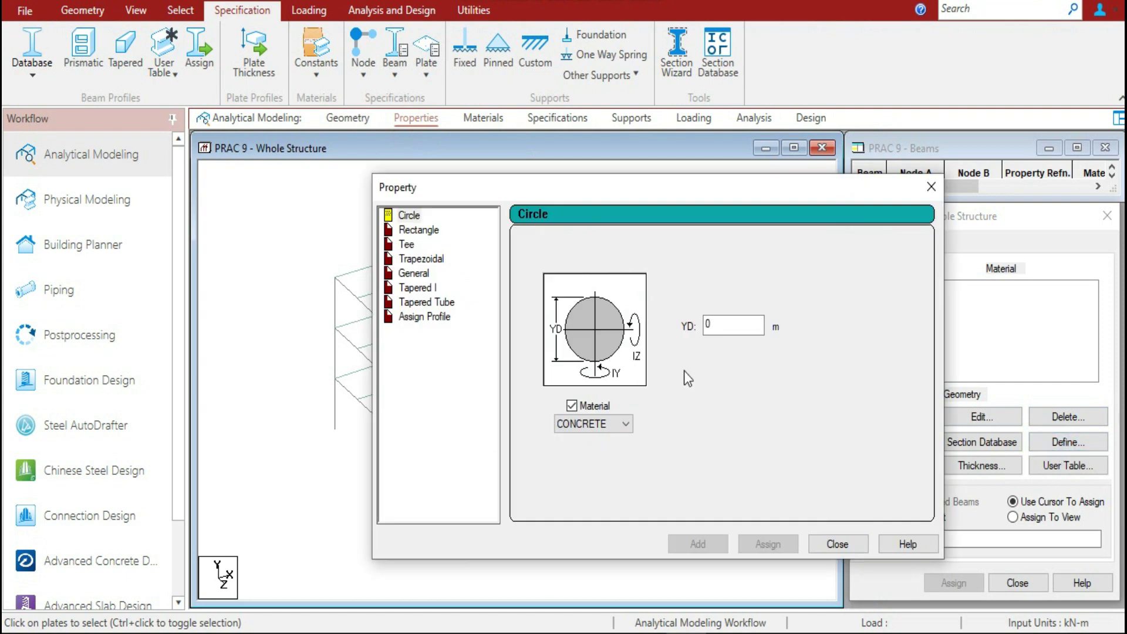
click(419, 230)
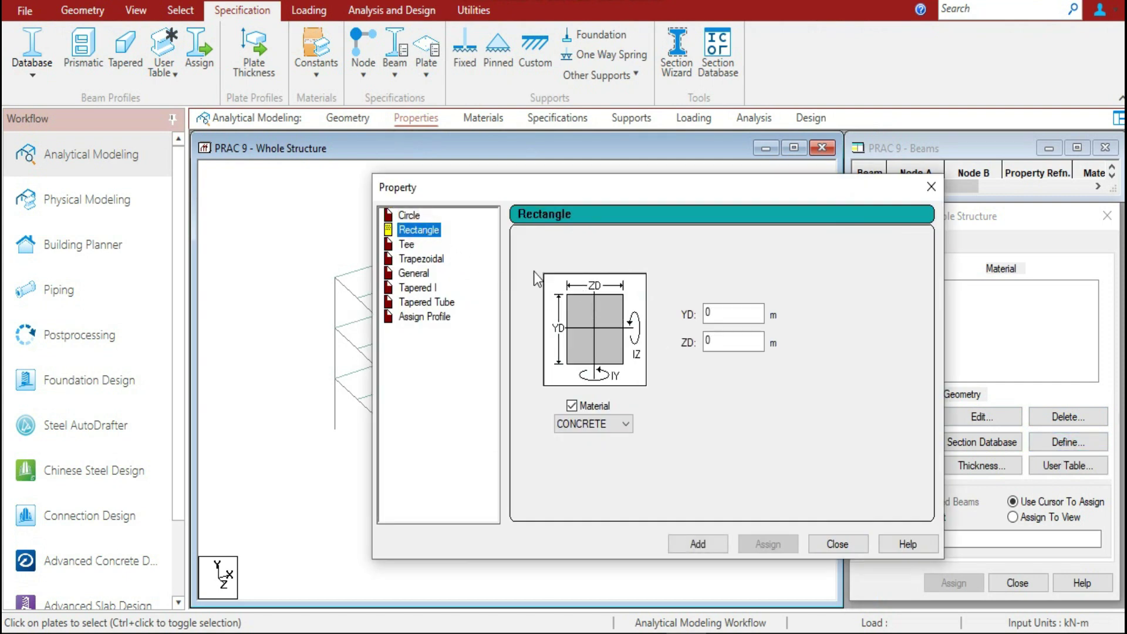
click(712, 317)
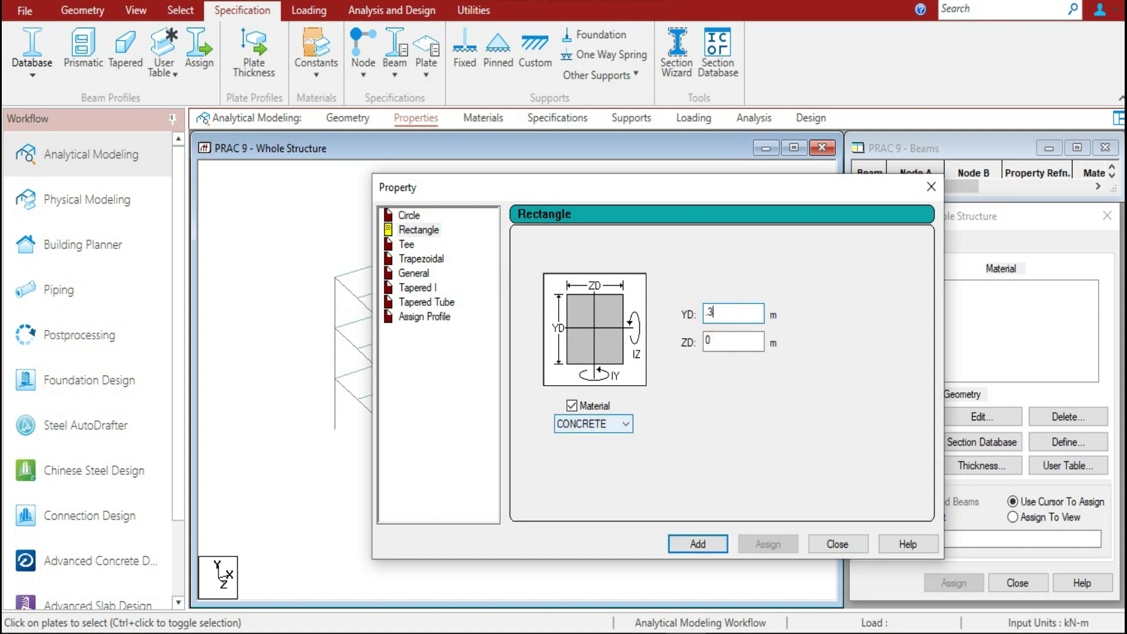
click(746, 339)
text(.305)
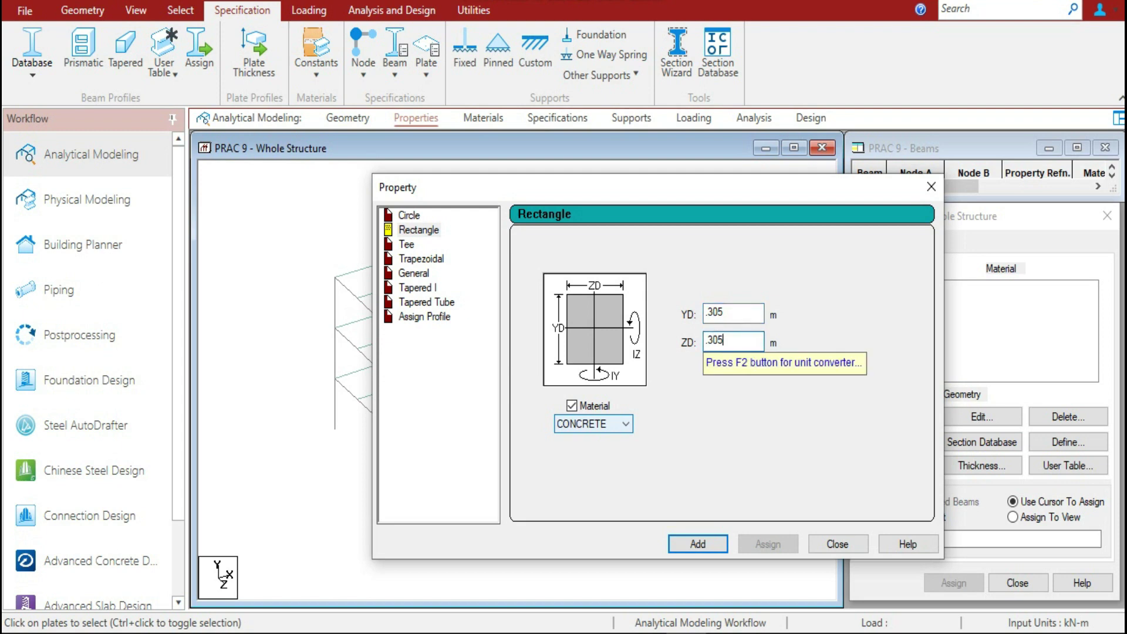
click(749, 417)
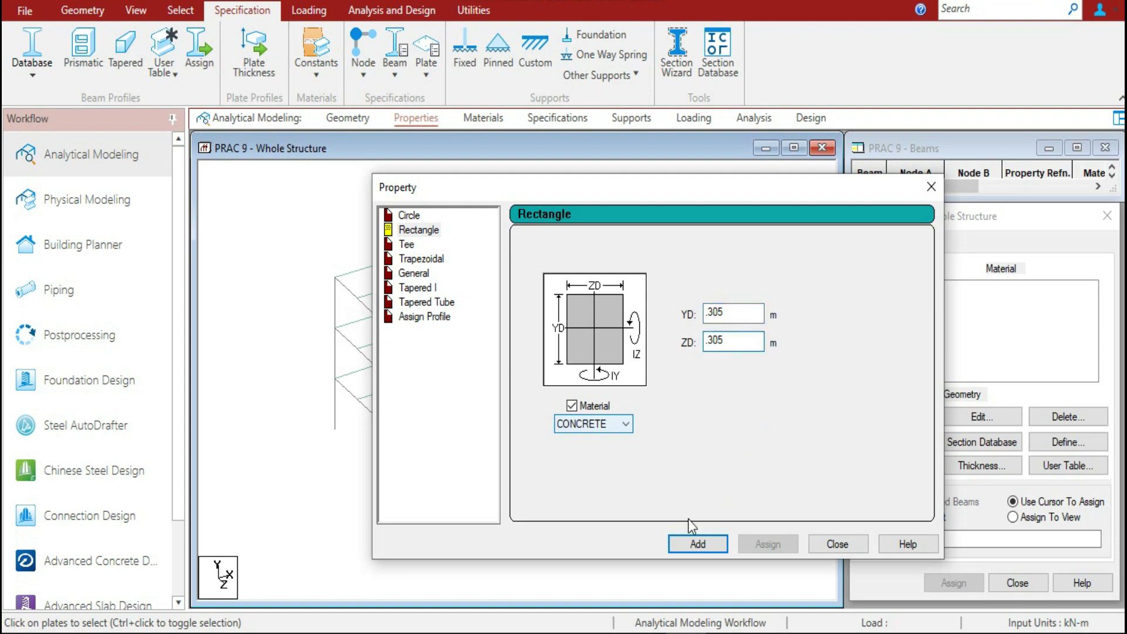
click(694, 549)
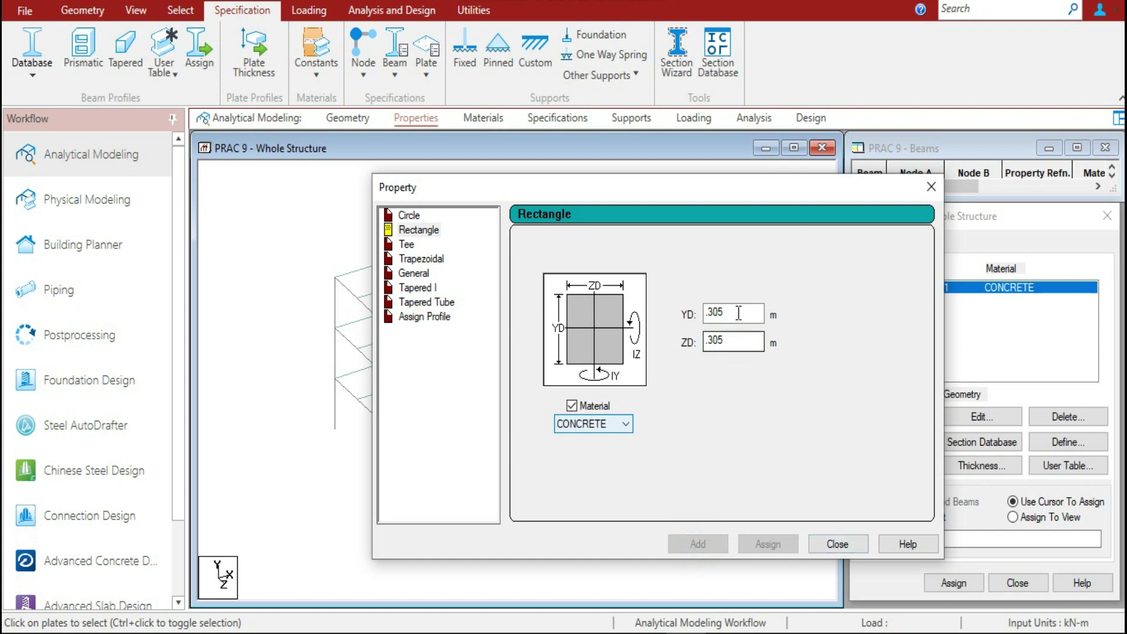
Add a second rectangular concrete section with YD 0.305 m and ZD 0.229 m, and finish defining sections
double_click(730, 344)
text(.229)
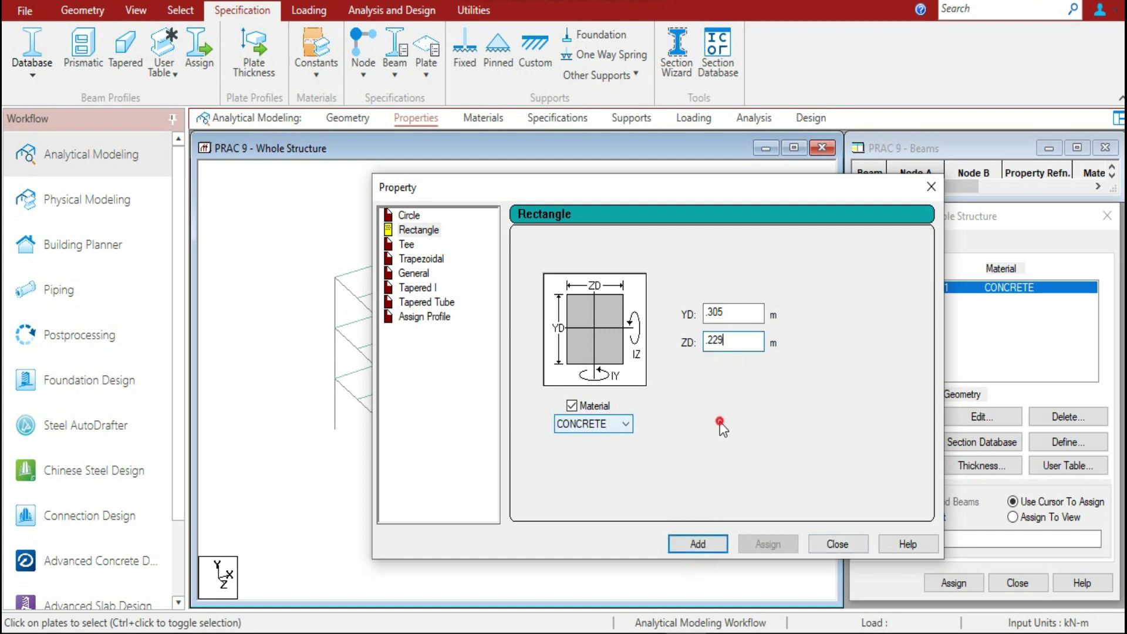
click(707, 546)
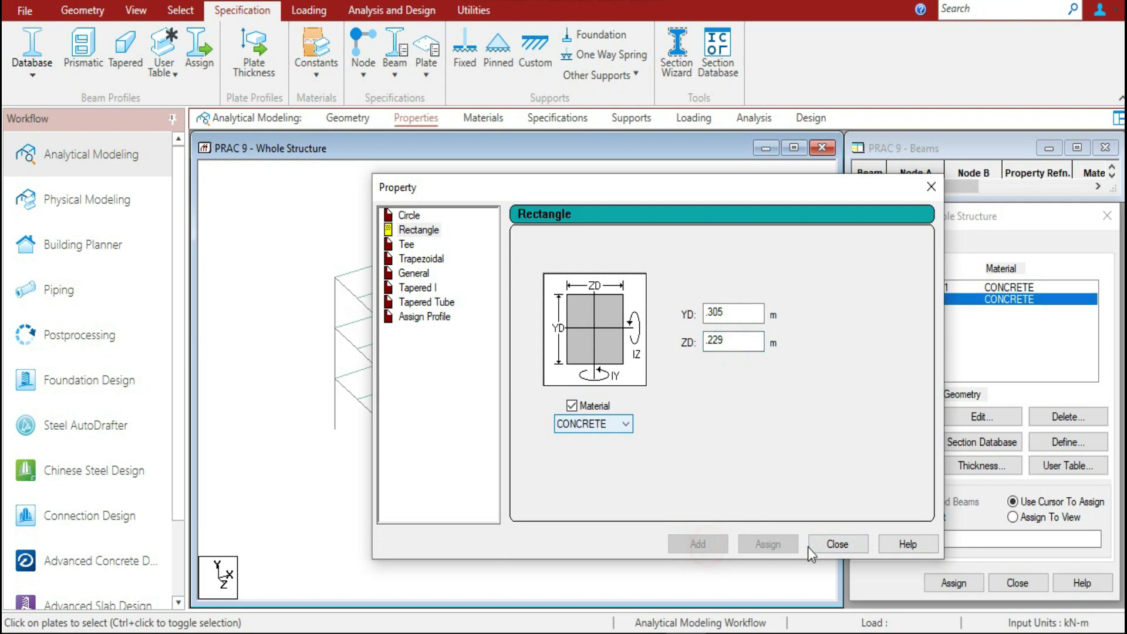
click(835, 545)
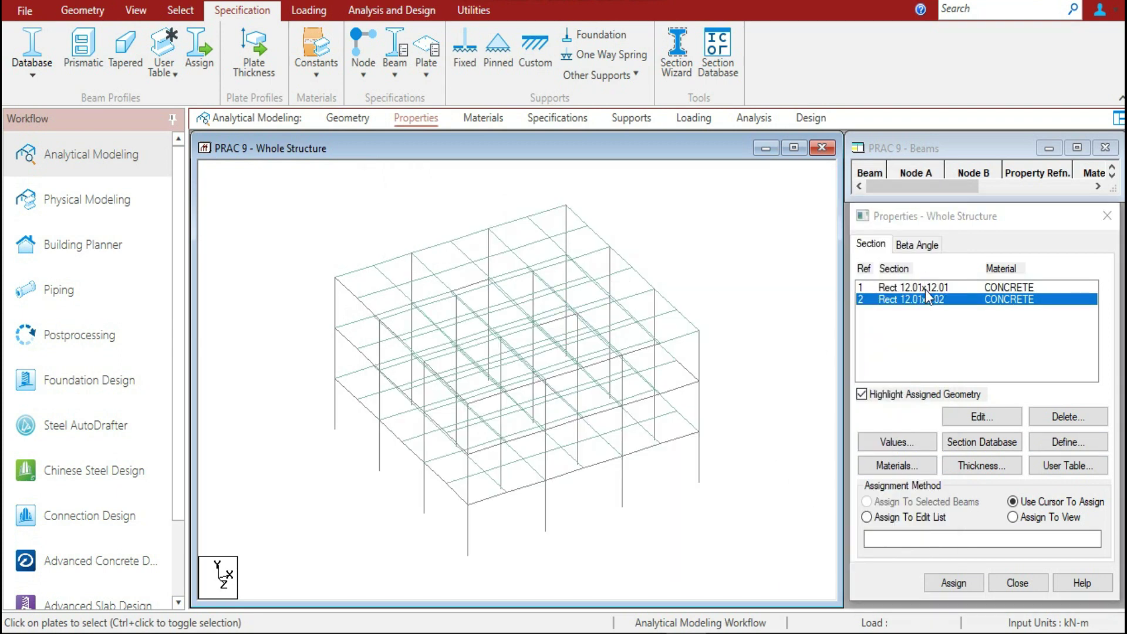
Assign the square 0.305 x 0.305 m section to all columns by selecting the members parallel to Y
click(923, 288)
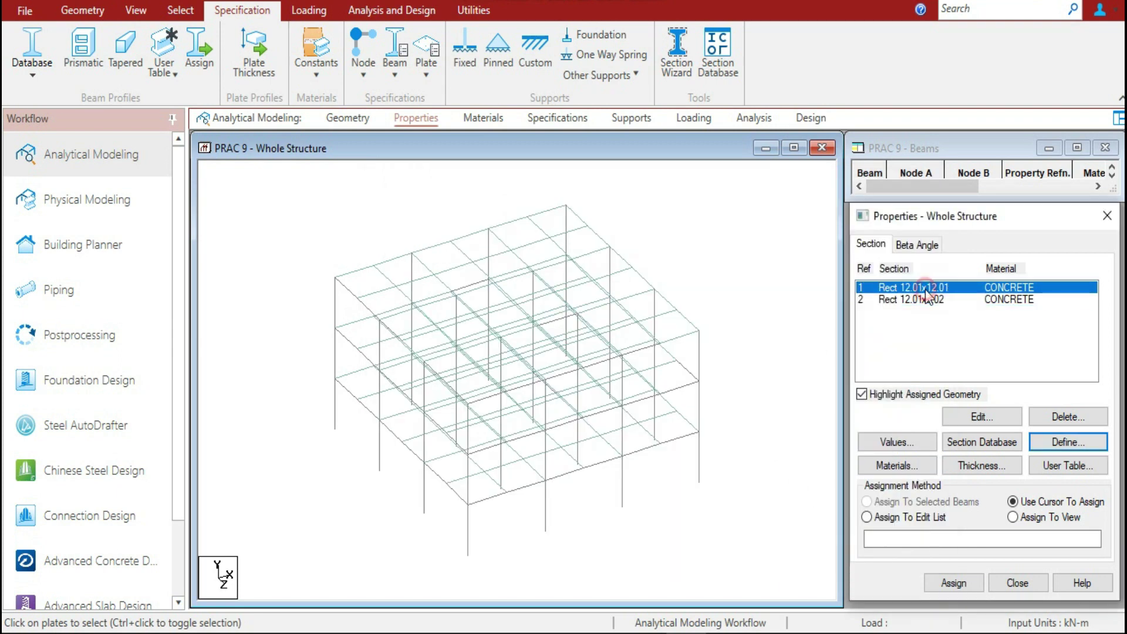
click(180, 10)
click(659, 36)
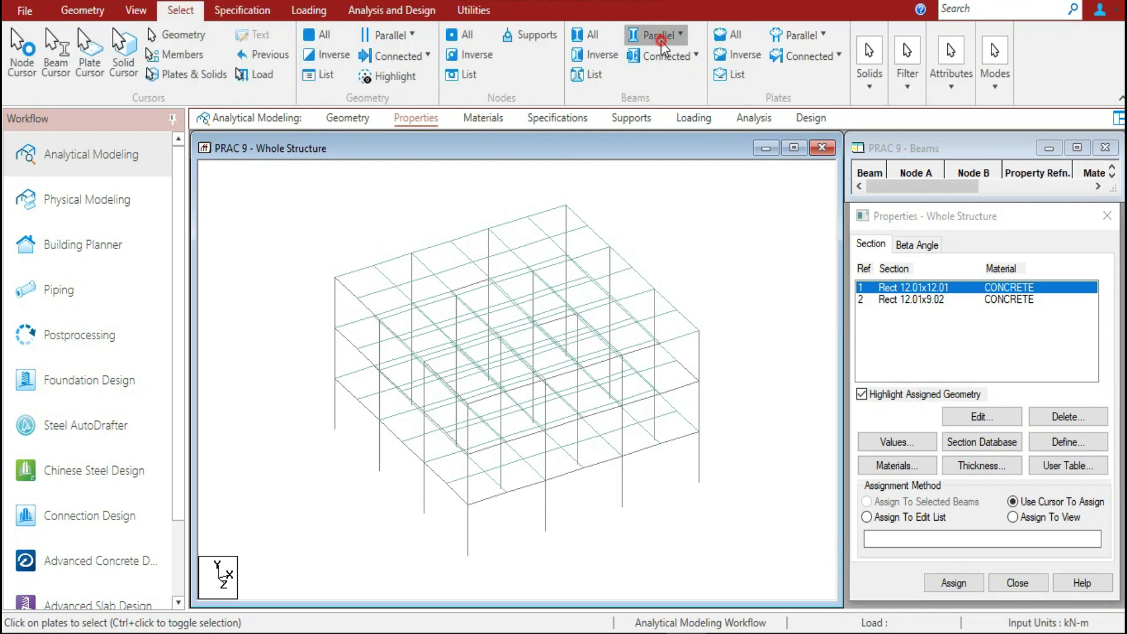
click(660, 84)
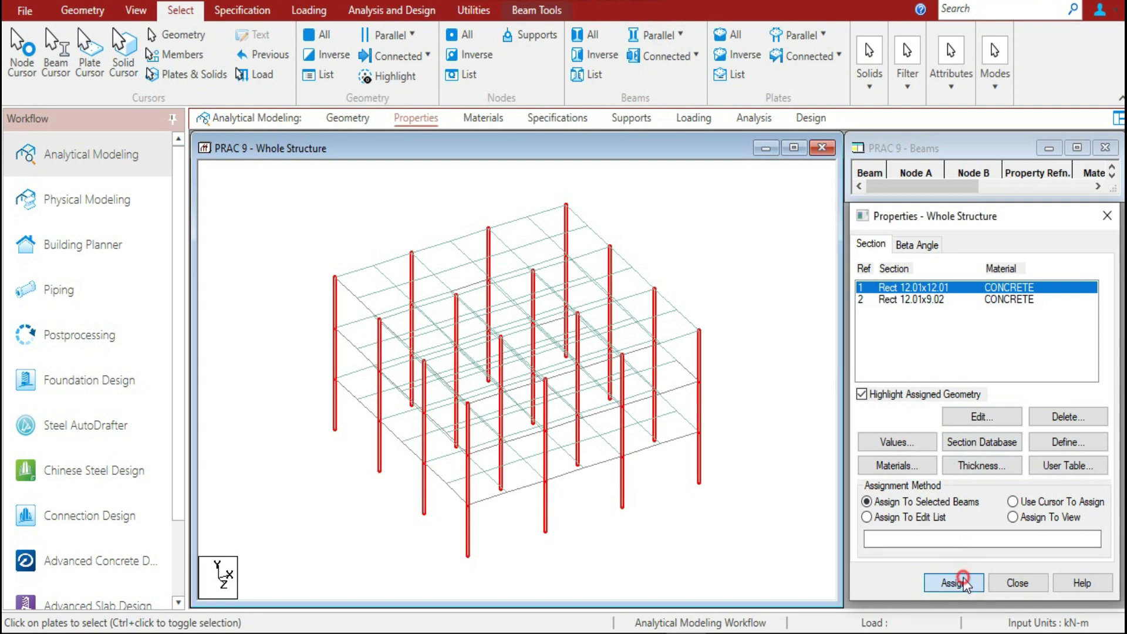
click(954, 583)
click(1010, 452)
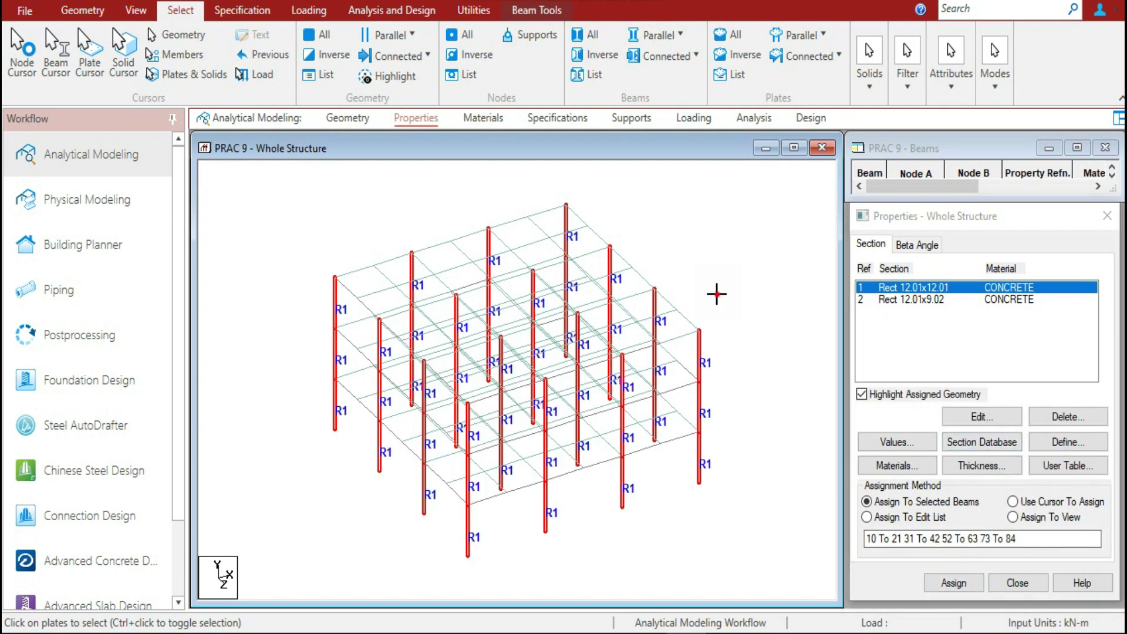
Assign the 0.305 x 0.229 m section to all horizontal beams by selecting the members parallel to X and Z
click(902, 300)
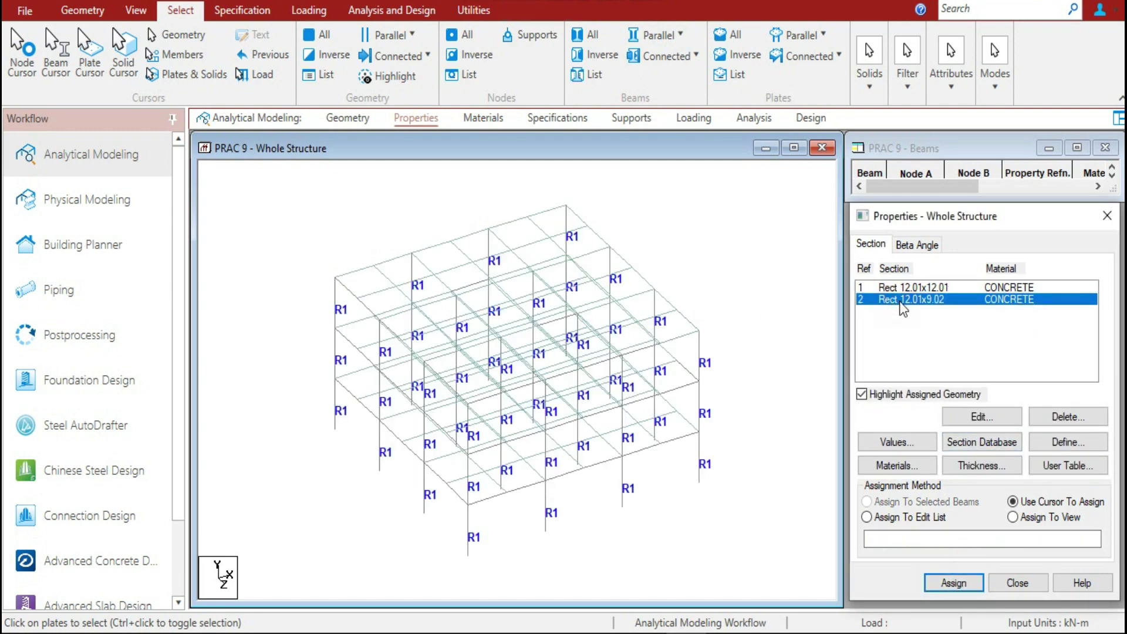
click(665, 35)
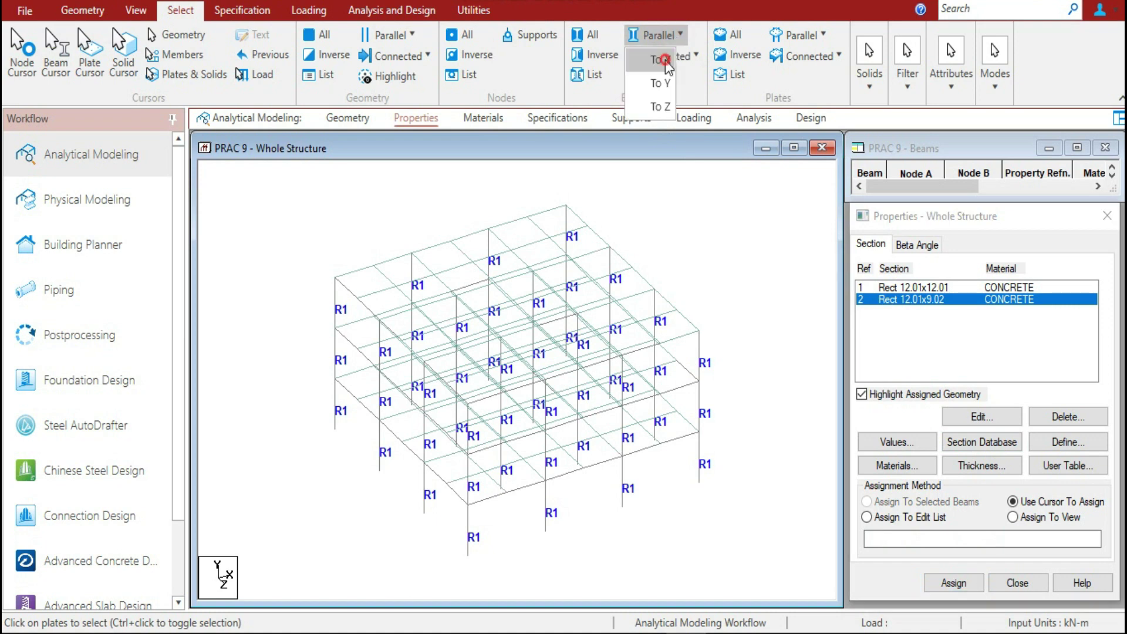
click(669, 59)
click(665, 36)
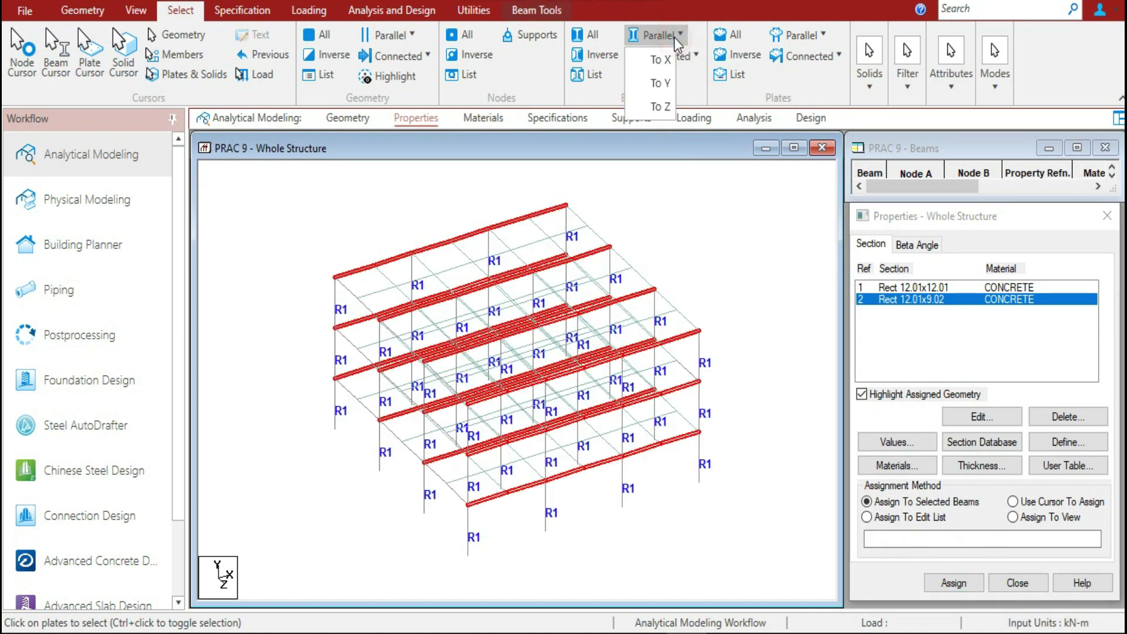
click(658, 104)
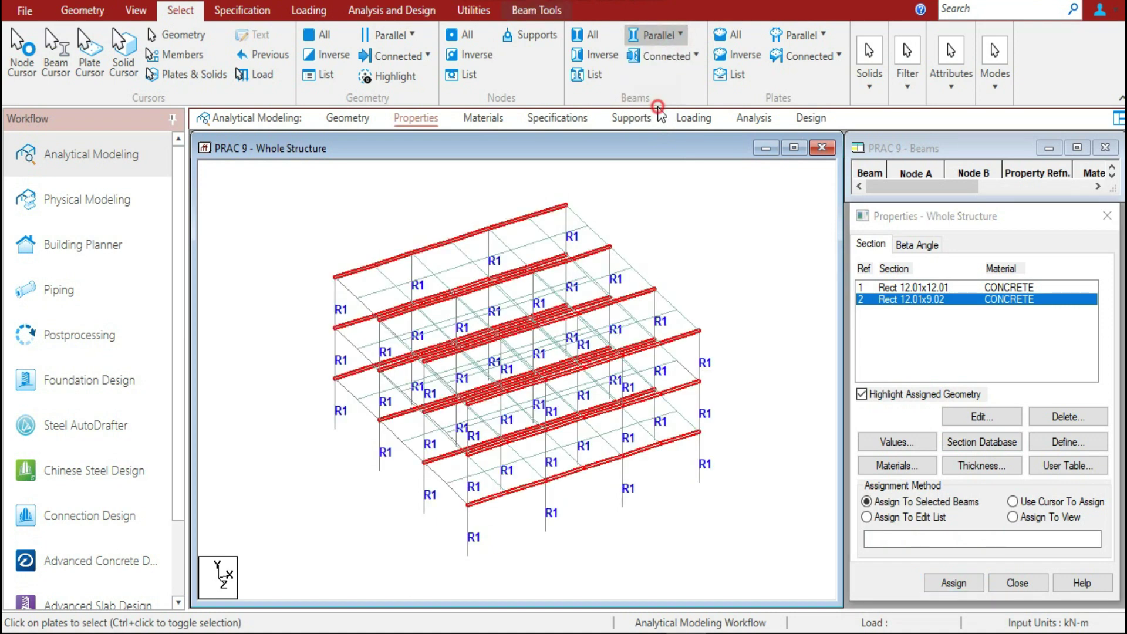
click(952, 581)
click(1008, 454)
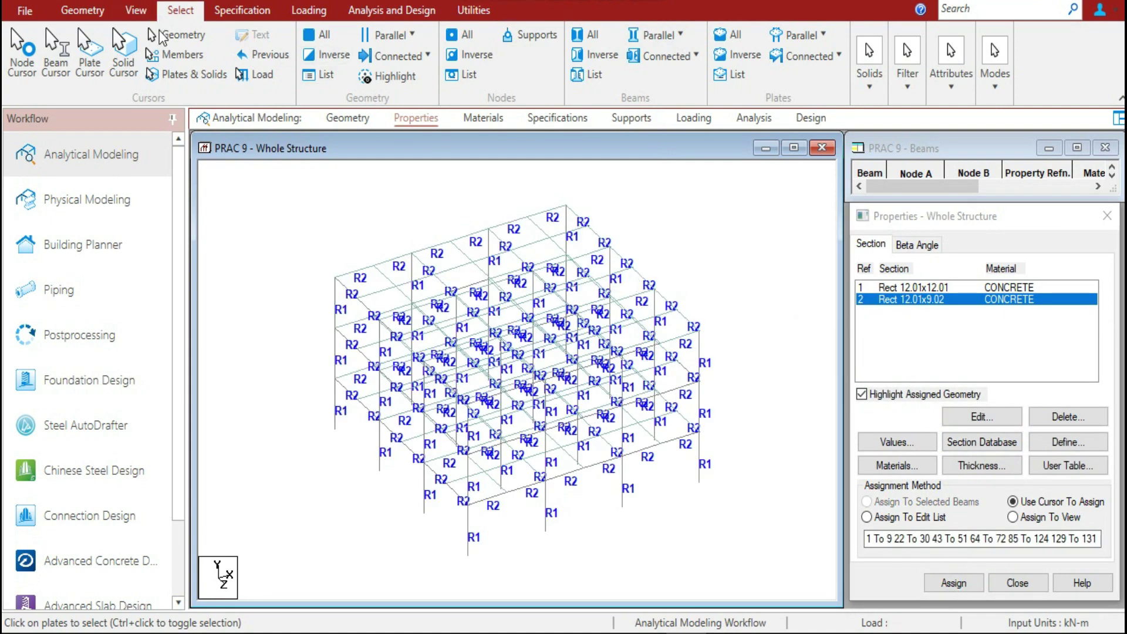
Select all floor plates and assign them a concrete plate thickness of 0.152 m at all four nodes
click(91, 58)
drag(264, 191, 775, 578)
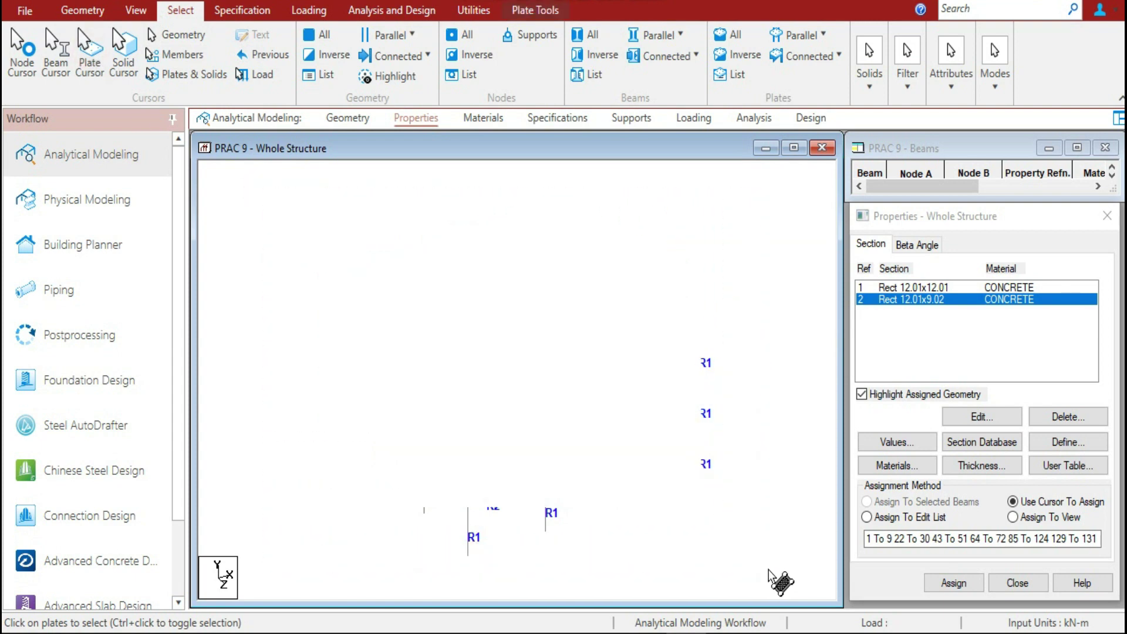
click(1001, 464)
click(726, 297)
double_click(726, 296)
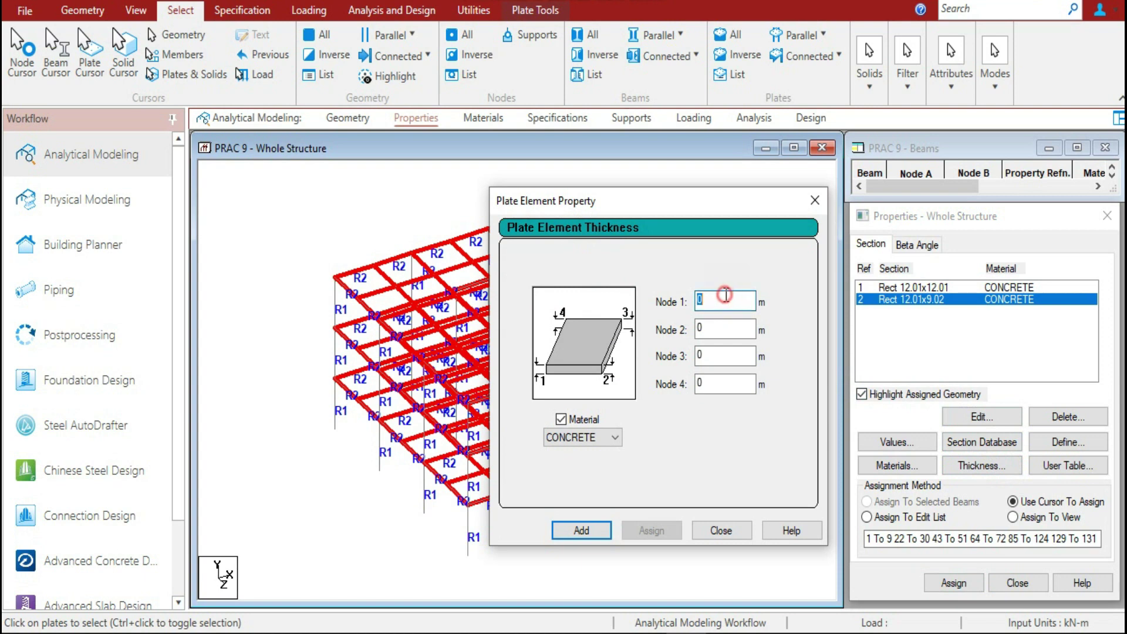
text(.152)
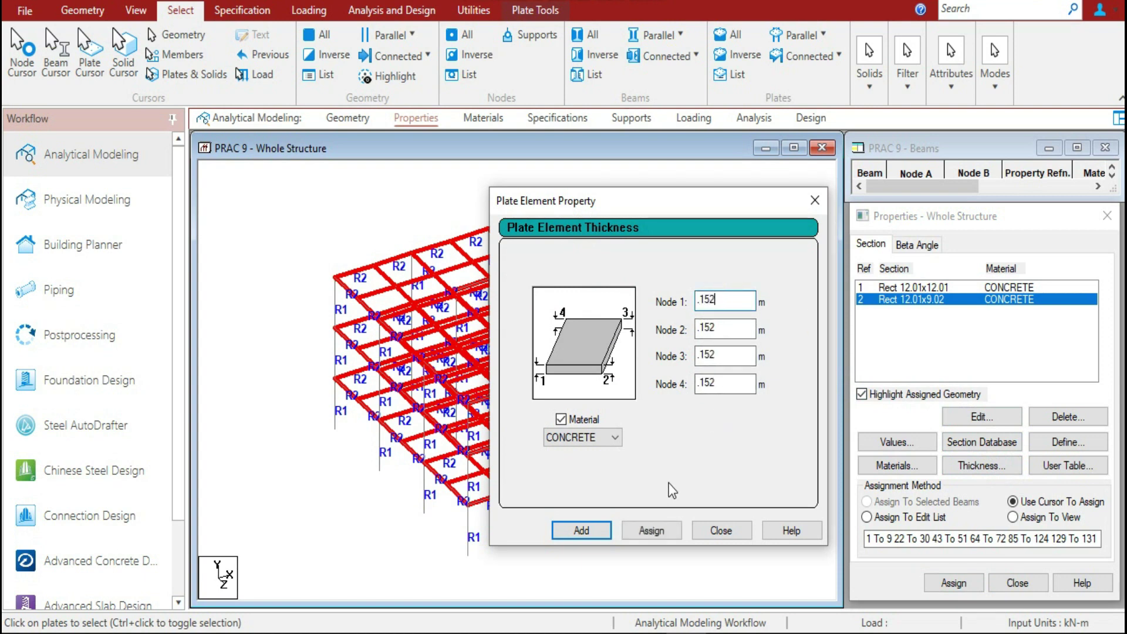
click(651, 531)
click(728, 531)
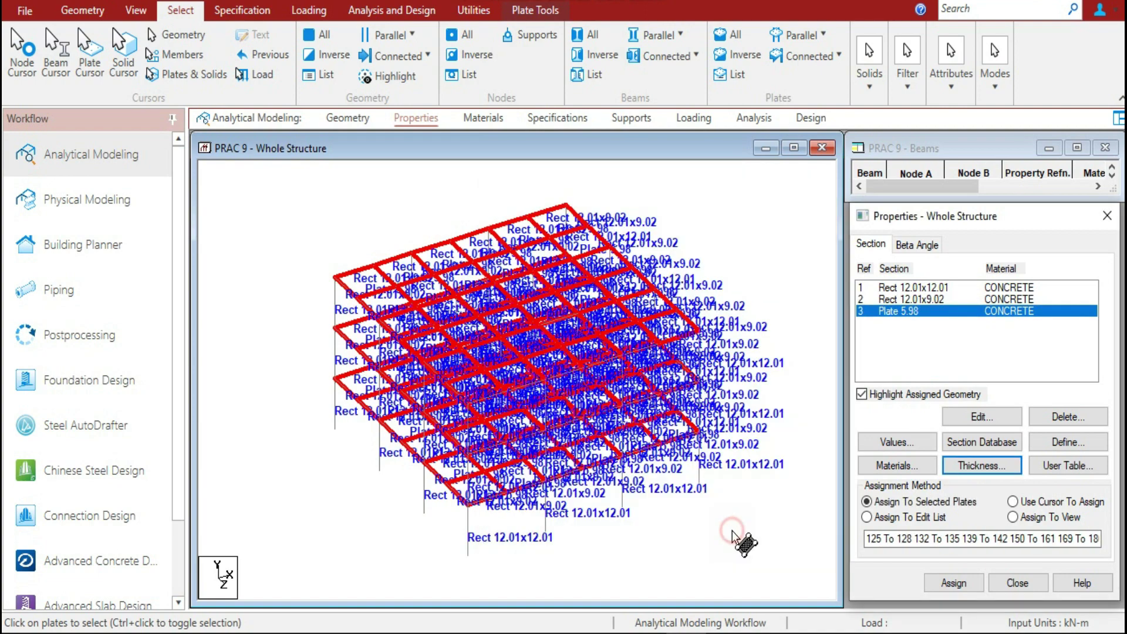
Turn off the section property labels on the structure by setting the Properties label option to None
right_click(688, 200)
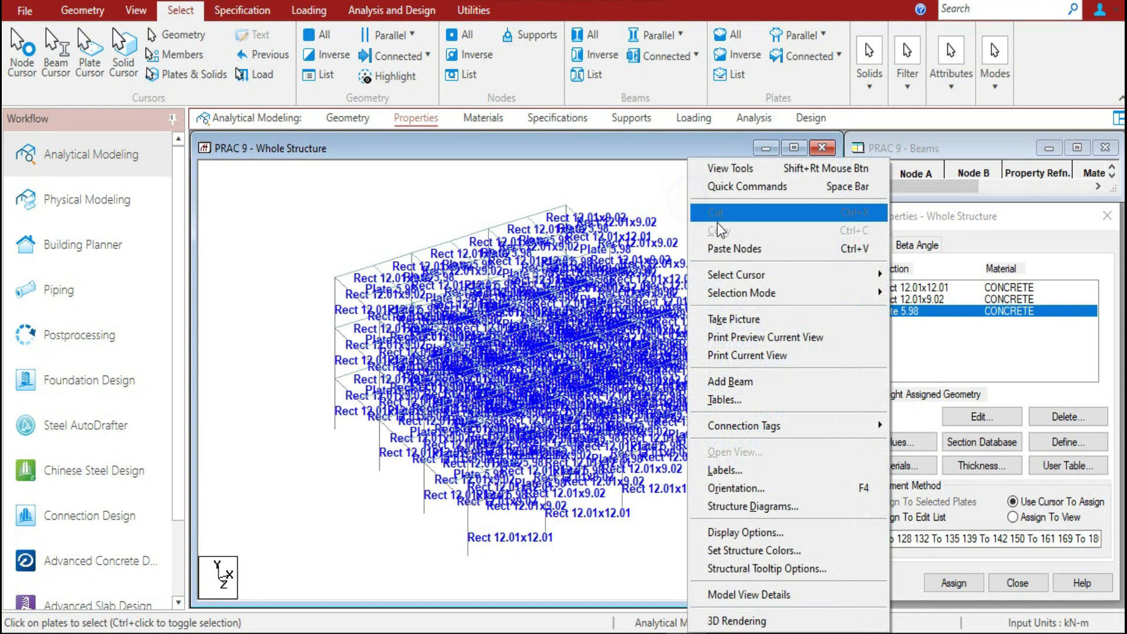
click(725, 471)
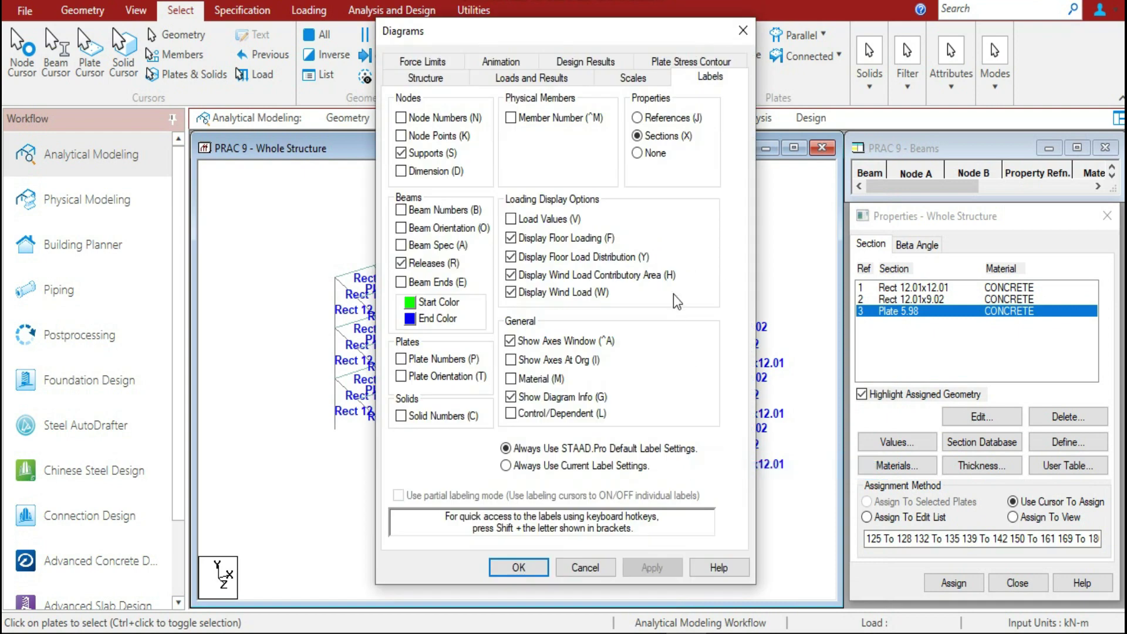
click(649, 155)
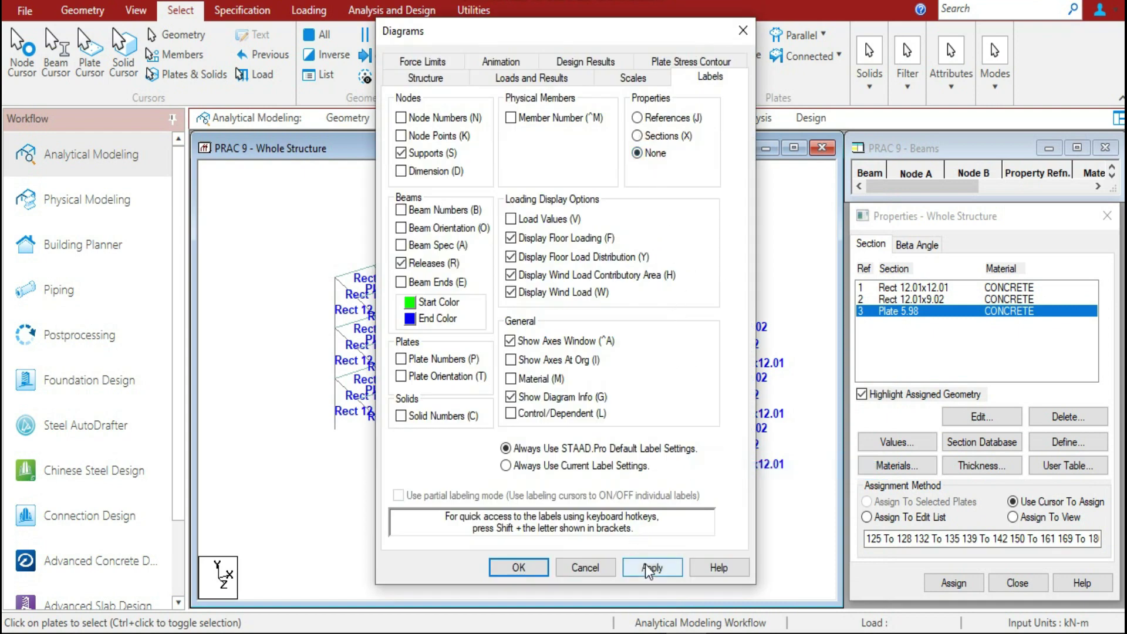
click(649, 565)
click(519, 567)
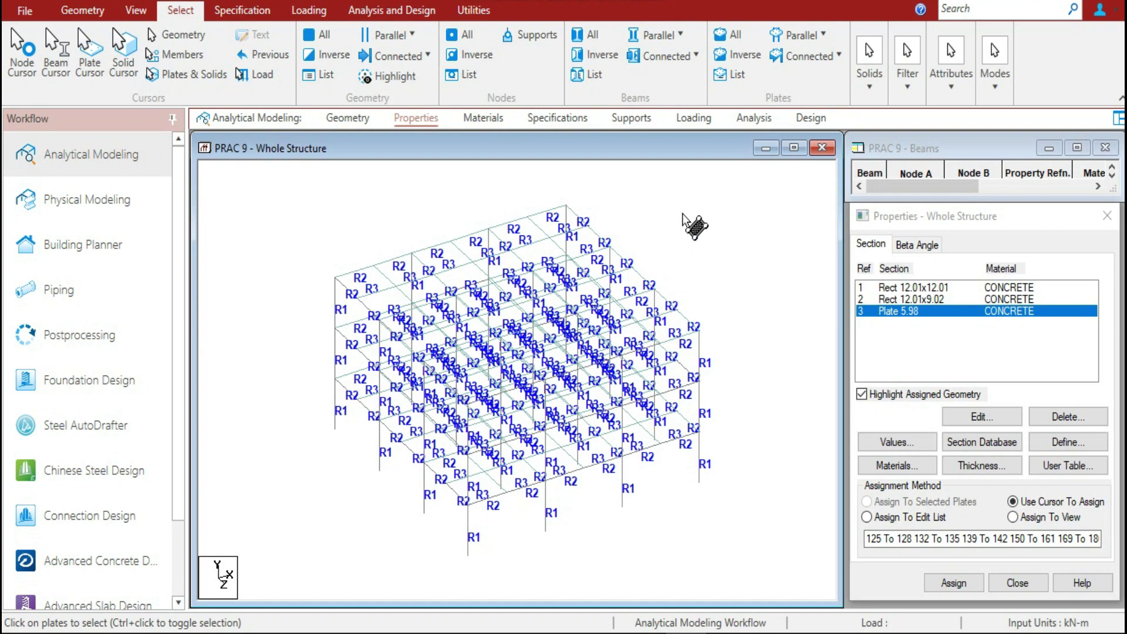
click(890, 298)
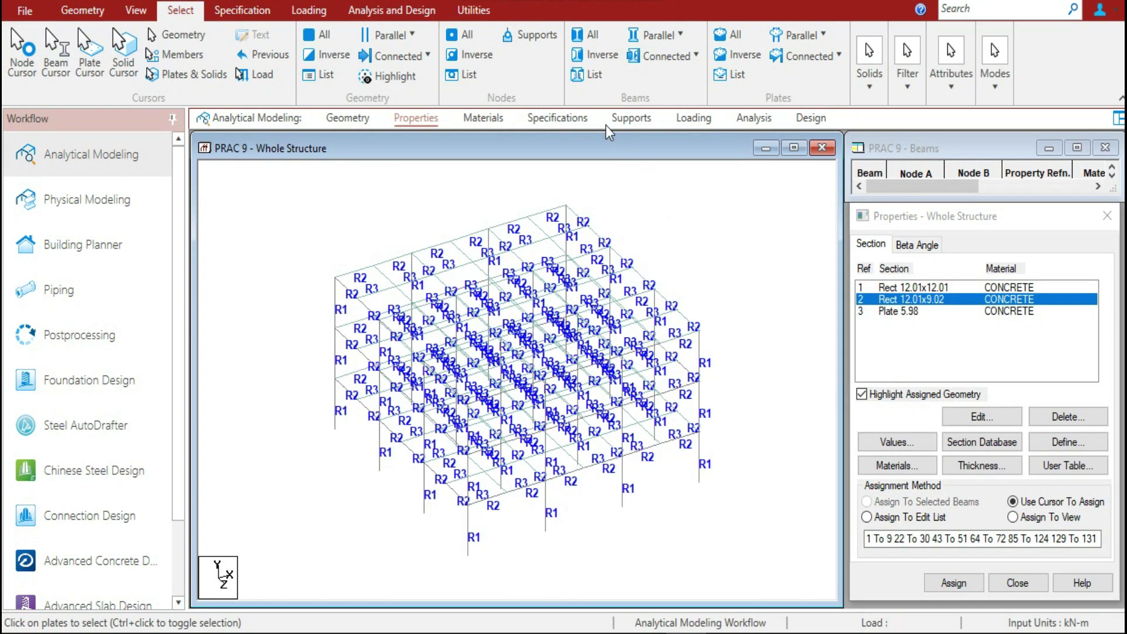
Show the frame in front view and create a fixed support definition
click(631, 118)
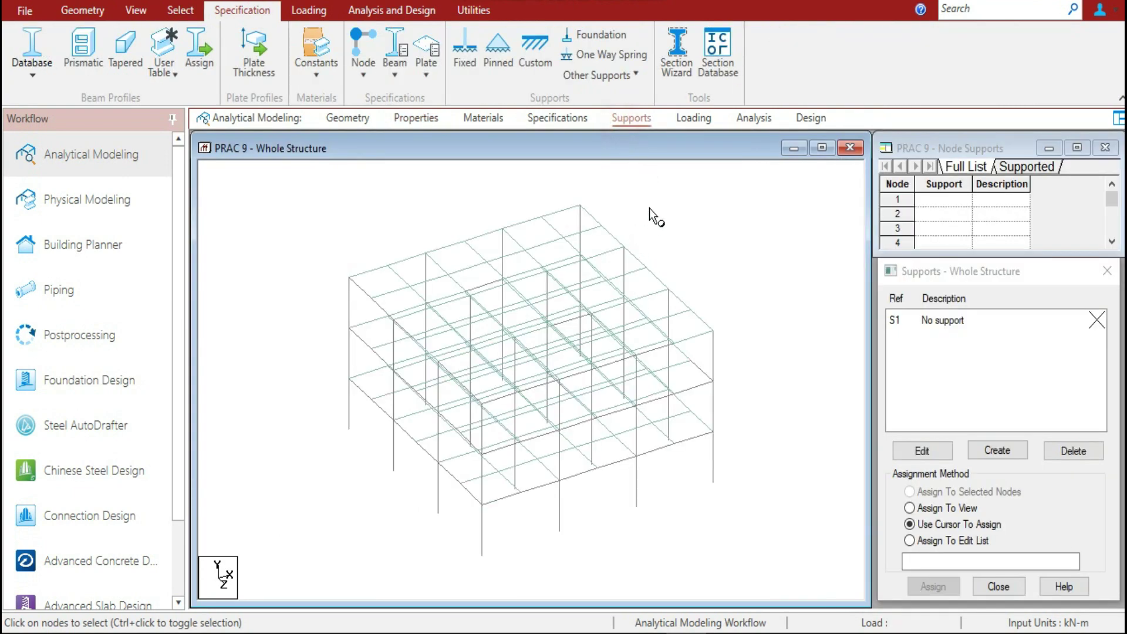
click(141, 11)
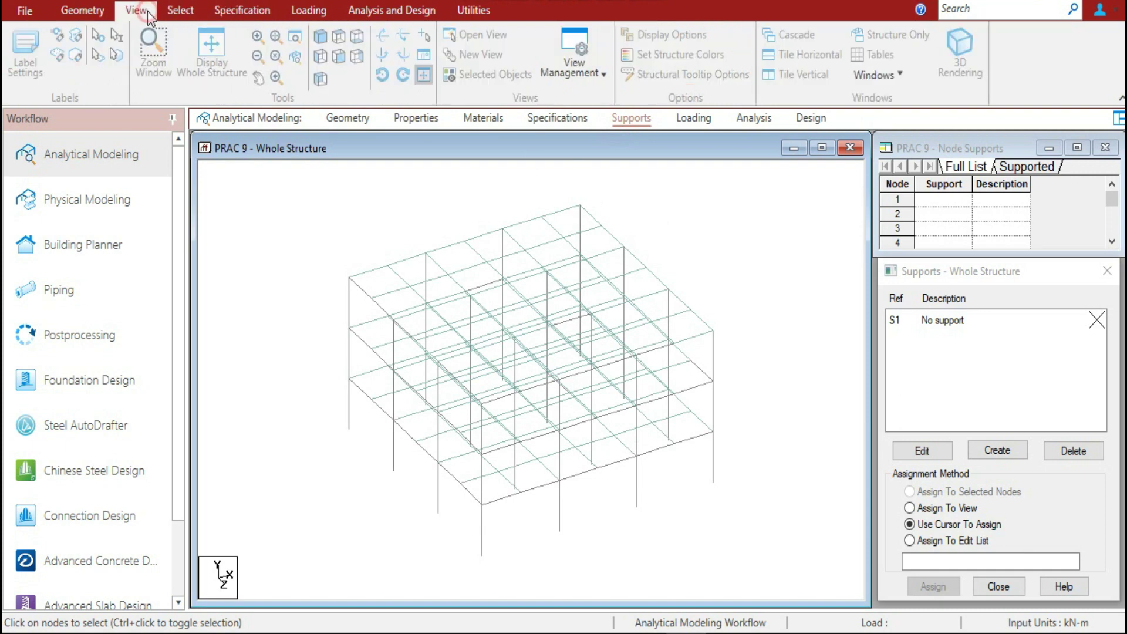
click(342, 58)
drag(245, 524, 825, 580)
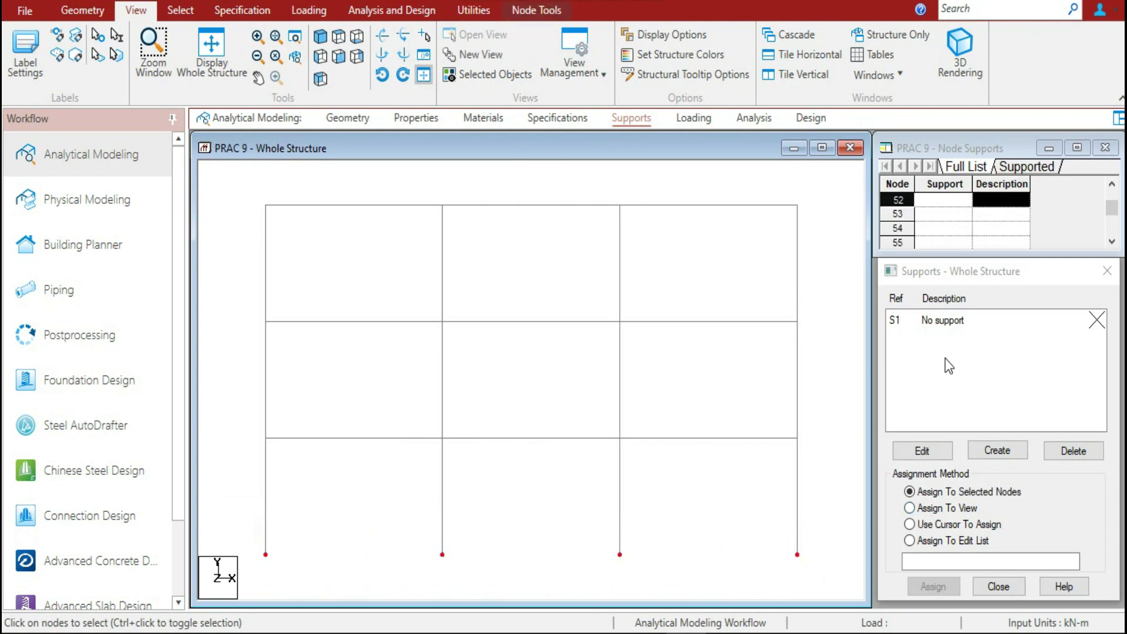
click(975, 452)
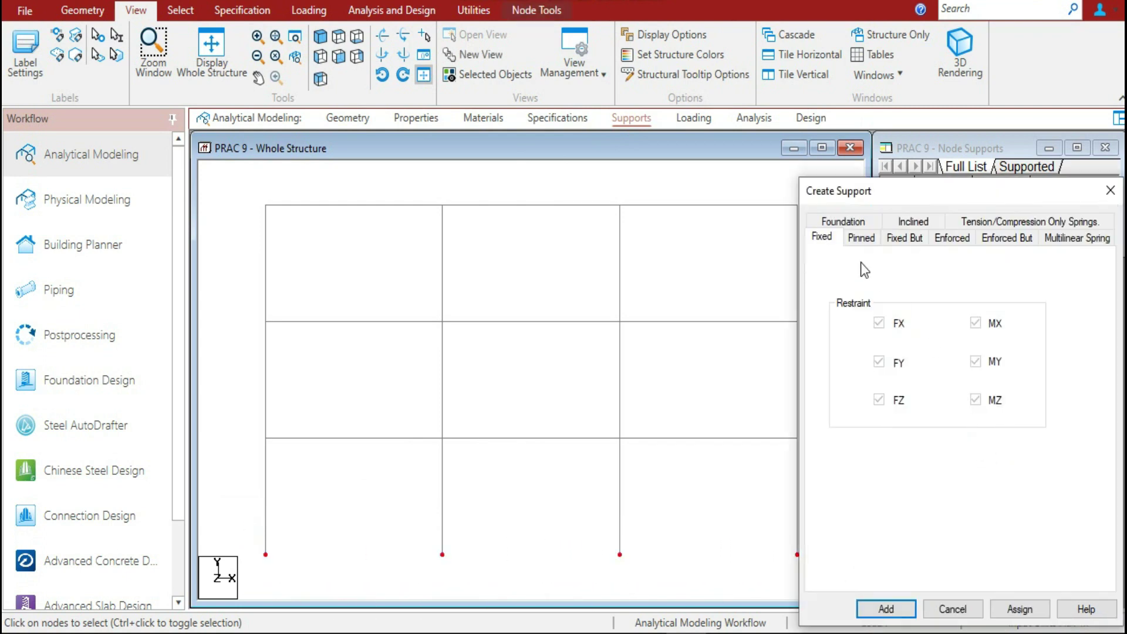
click(905, 608)
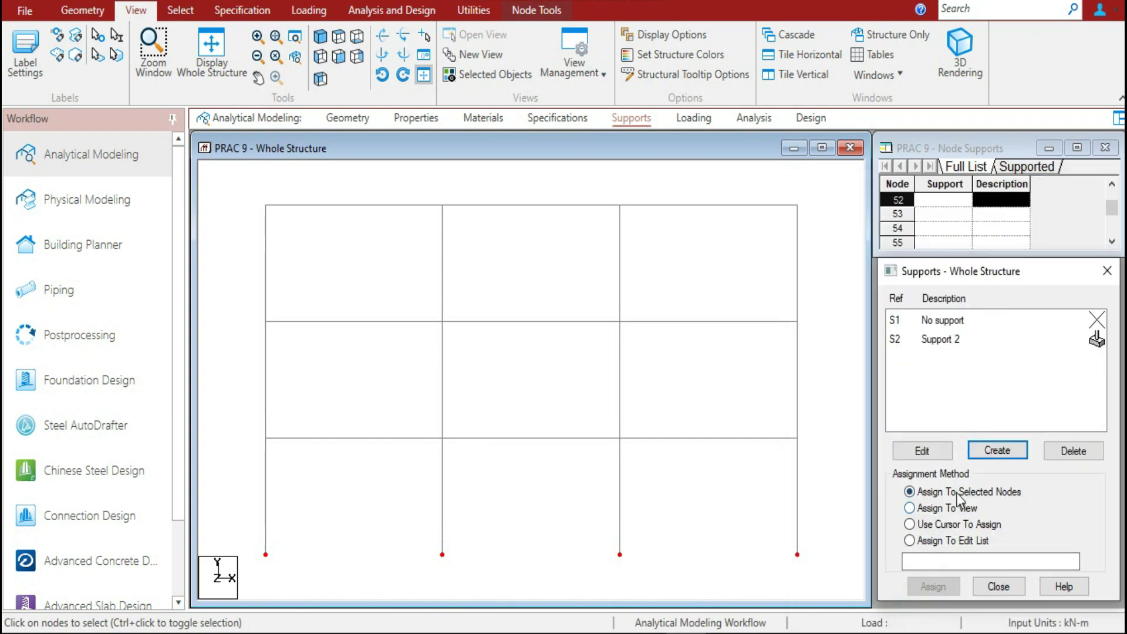
Assign the fixed support to all selected column base nodes, and return to the isometric view
click(945, 339)
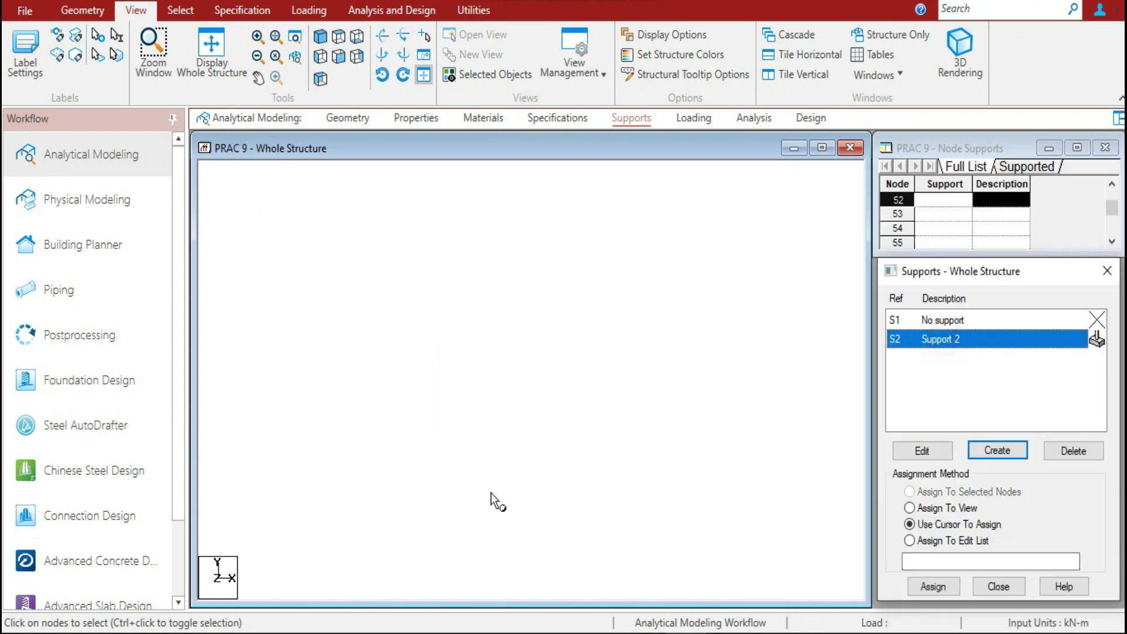
drag(255, 524, 816, 575)
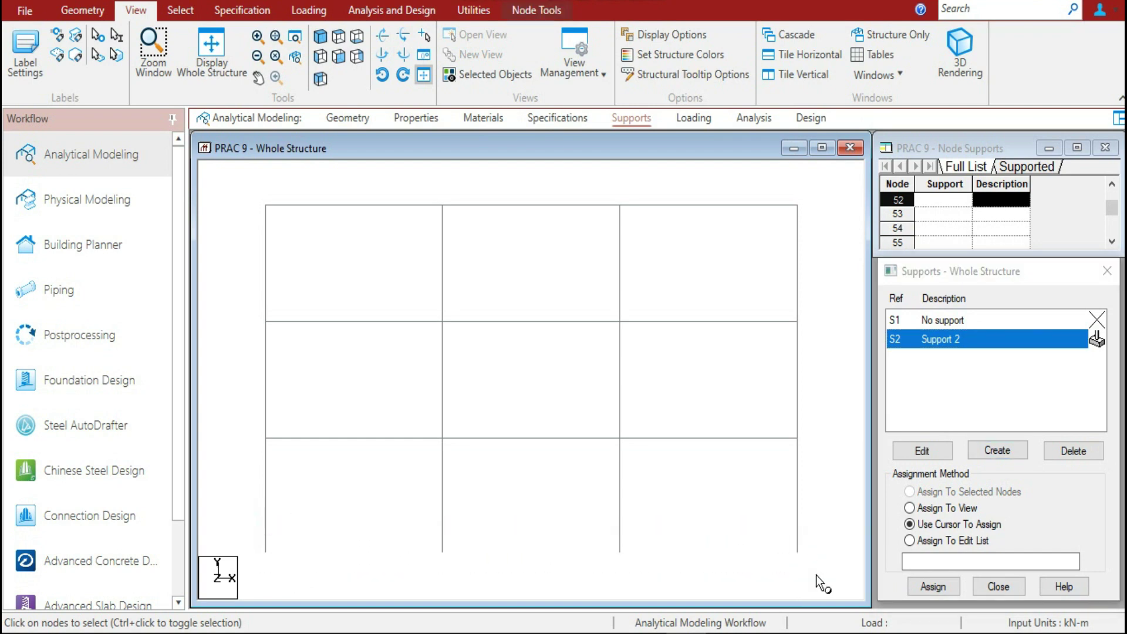
click(933, 587)
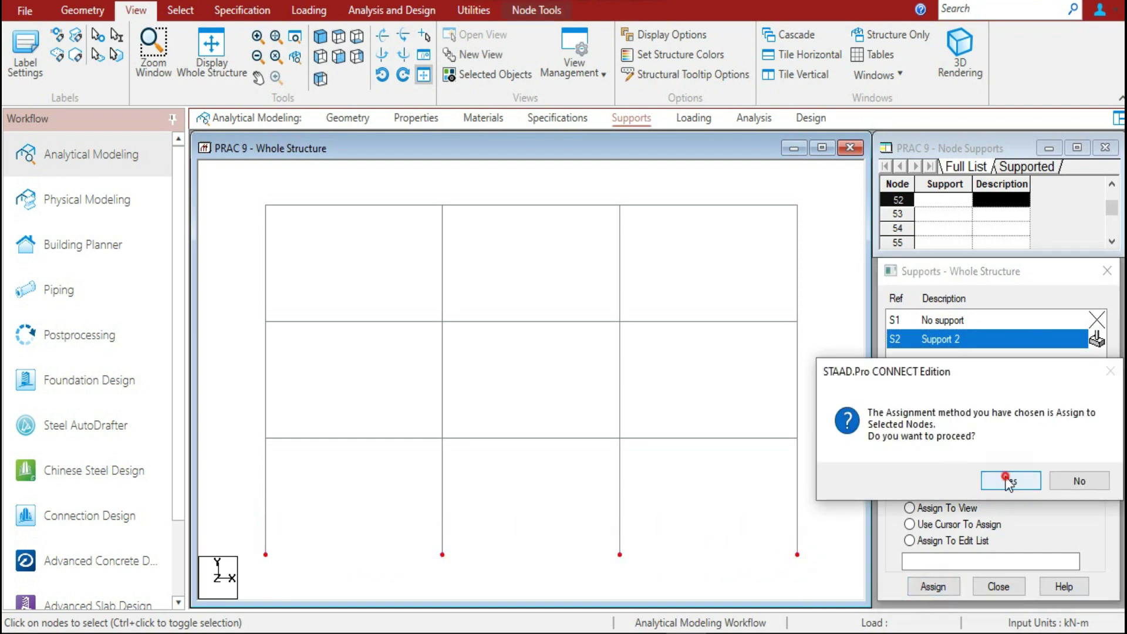
click(1005, 478)
click(833, 344)
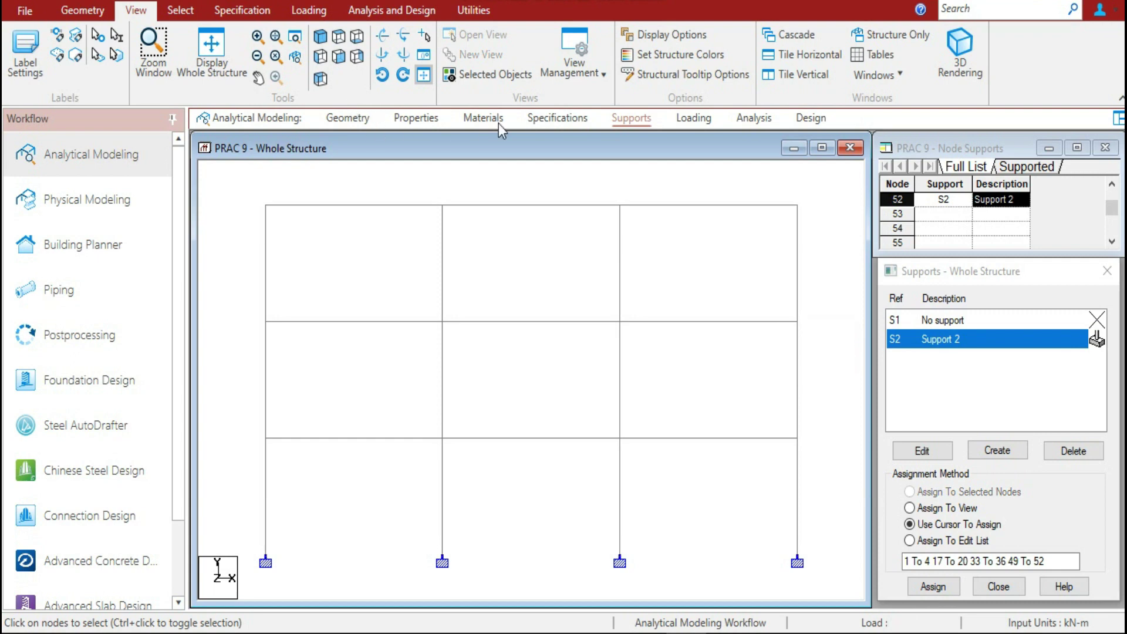
click(318, 37)
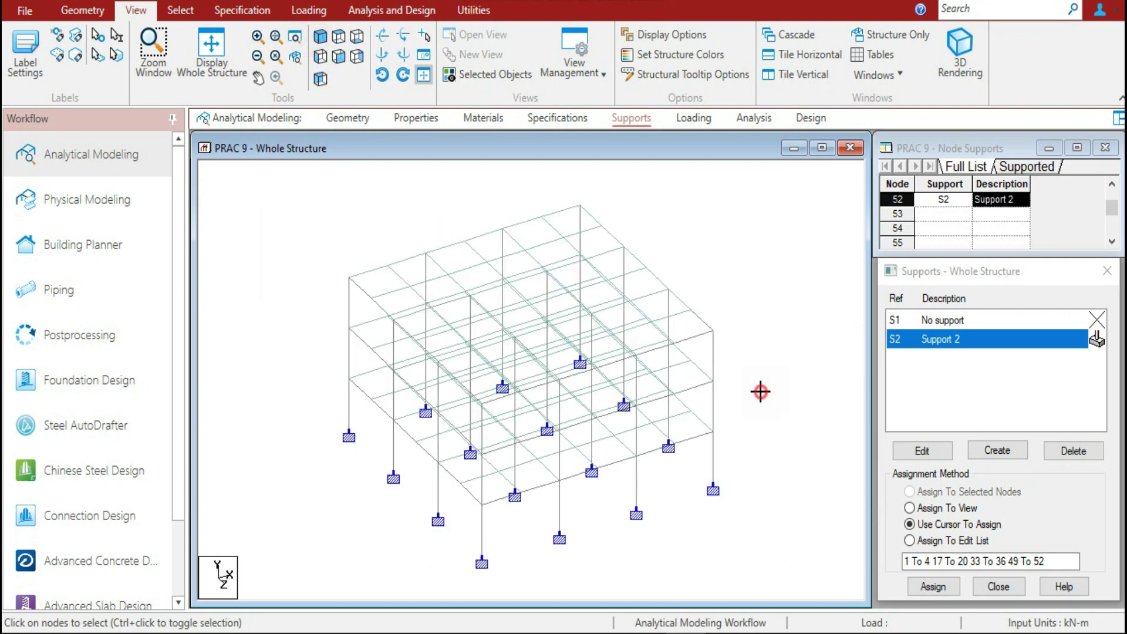
Add primary load case 1 with loading type Dead and the title DL
click(694, 119)
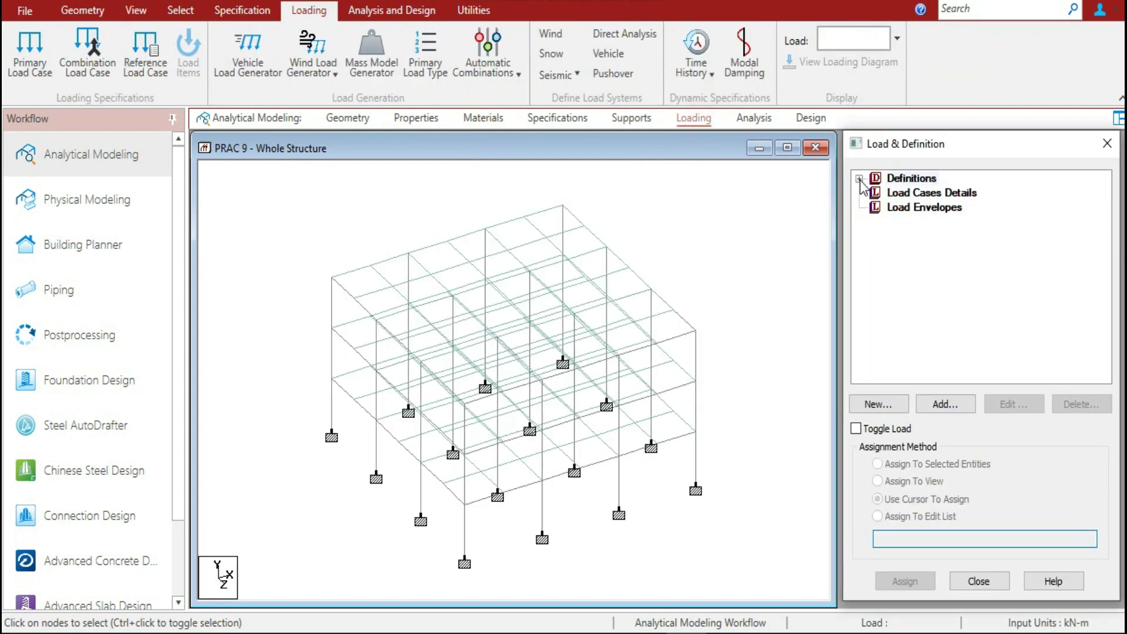
click(907, 194)
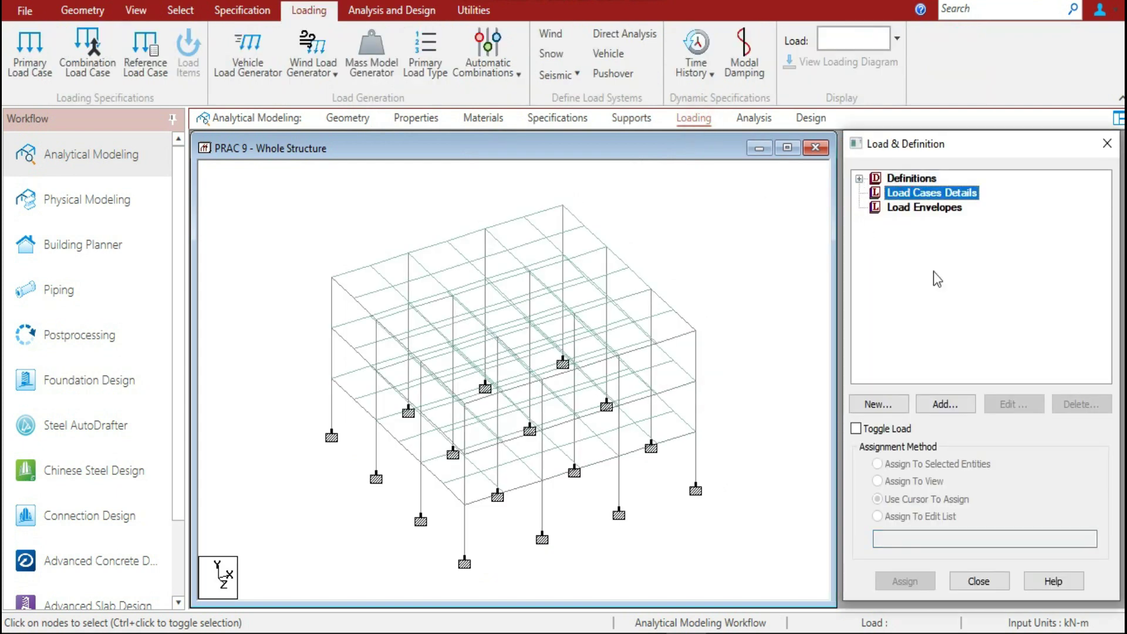
click(946, 404)
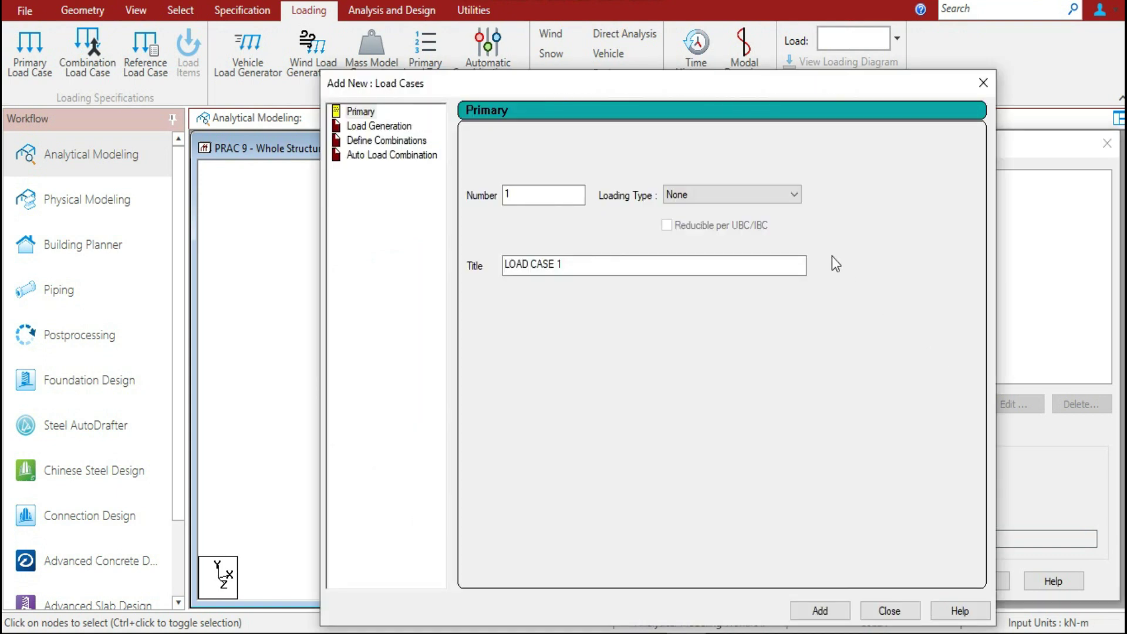
click(723, 205)
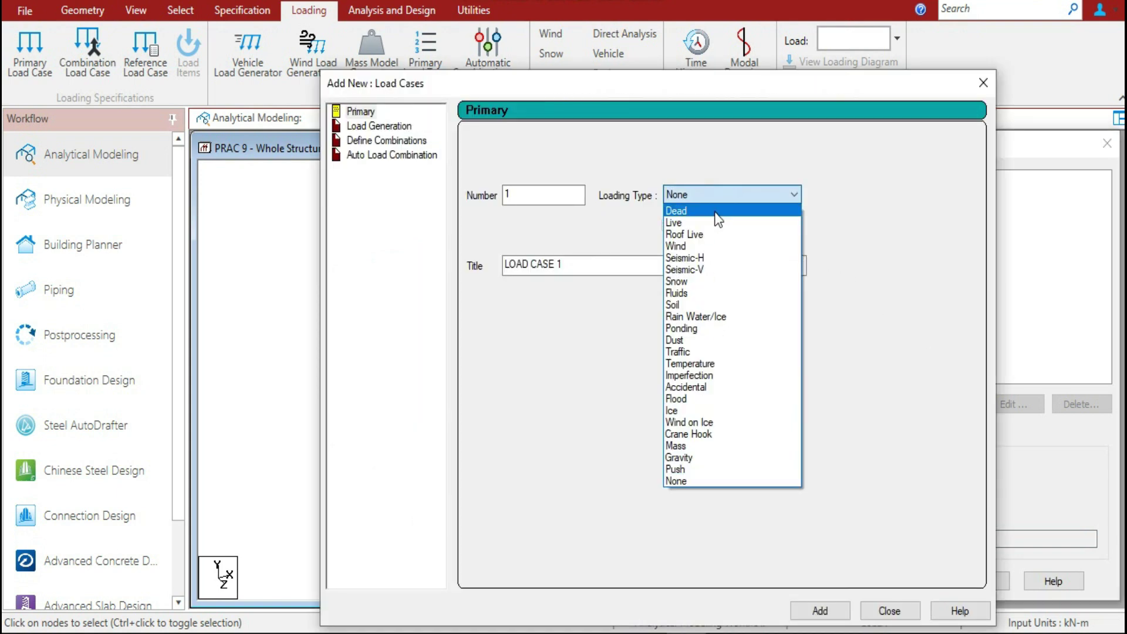
click(716, 213)
drag(578, 264, 492, 271)
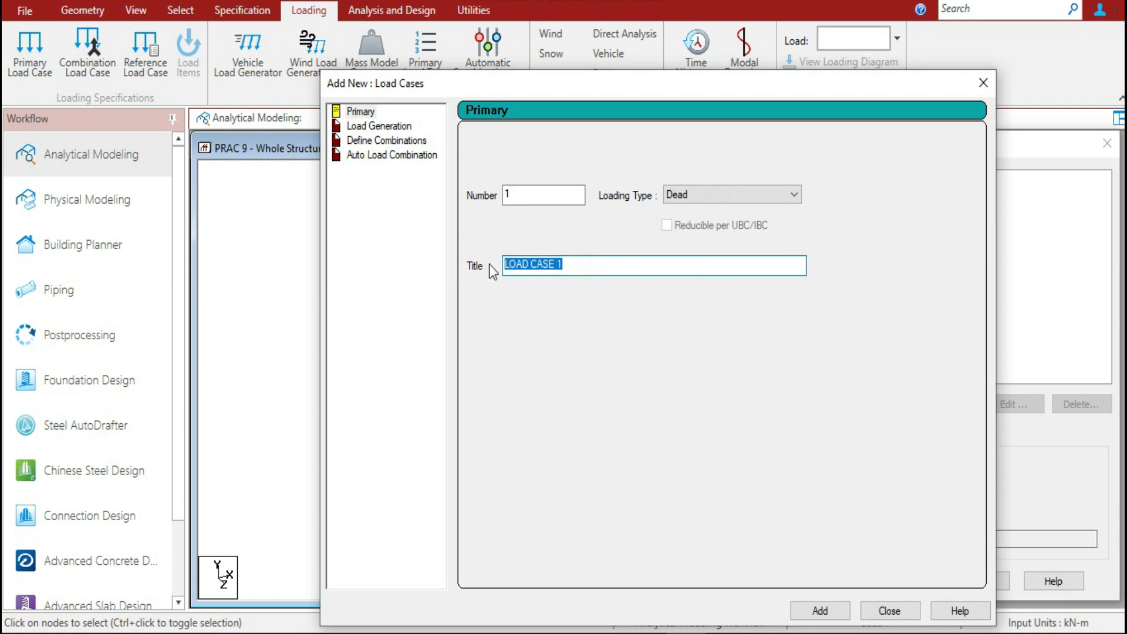
text(DL)
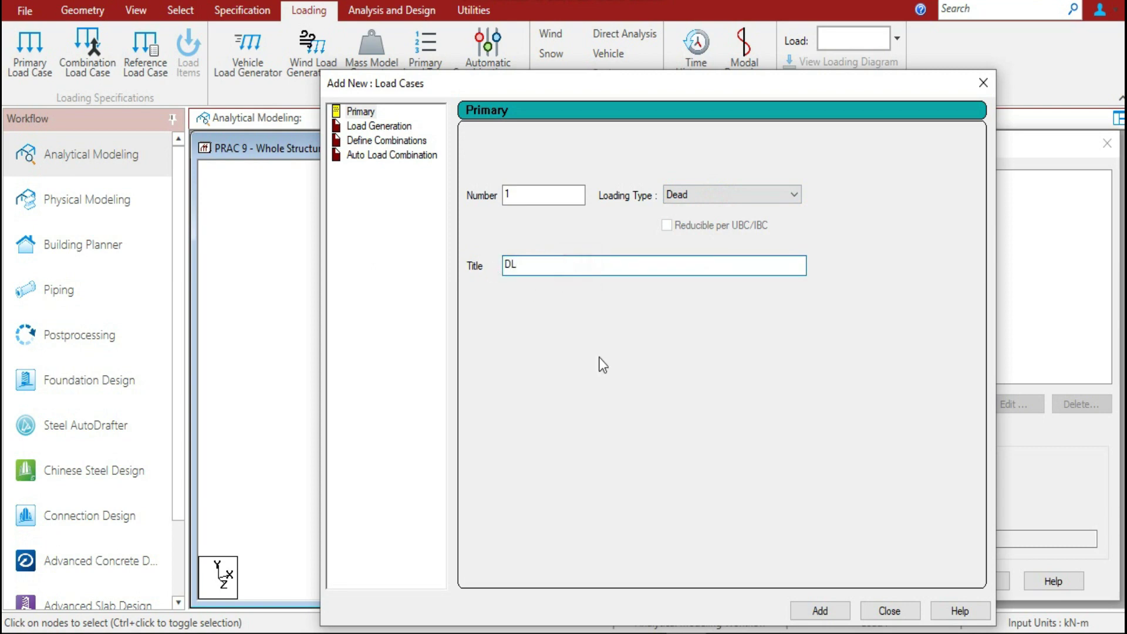
click(821, 609)
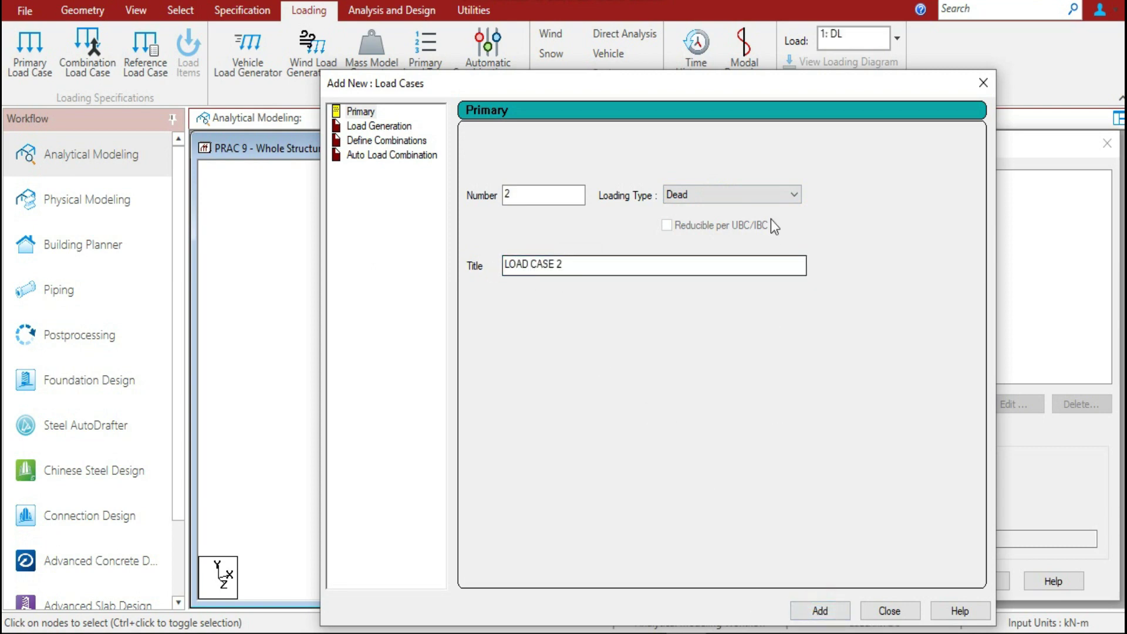
Add primary load case 2 with loading type Live and the title LL, and finish adding load cases
click(770, 194)
click(756, 222)
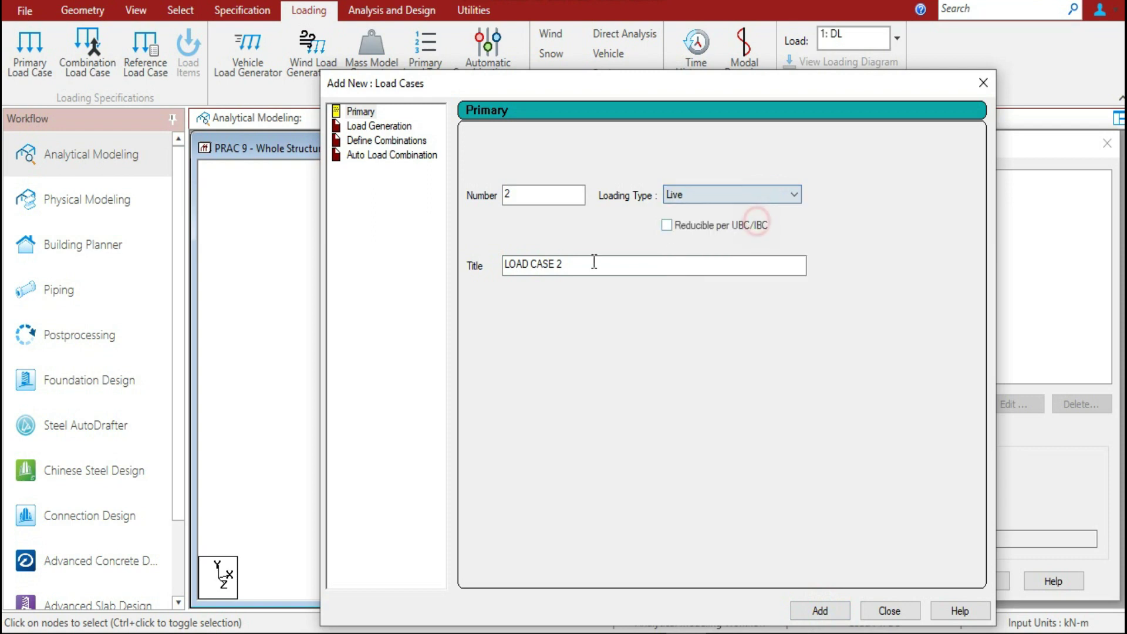
drag(560, 264, 478, 261)
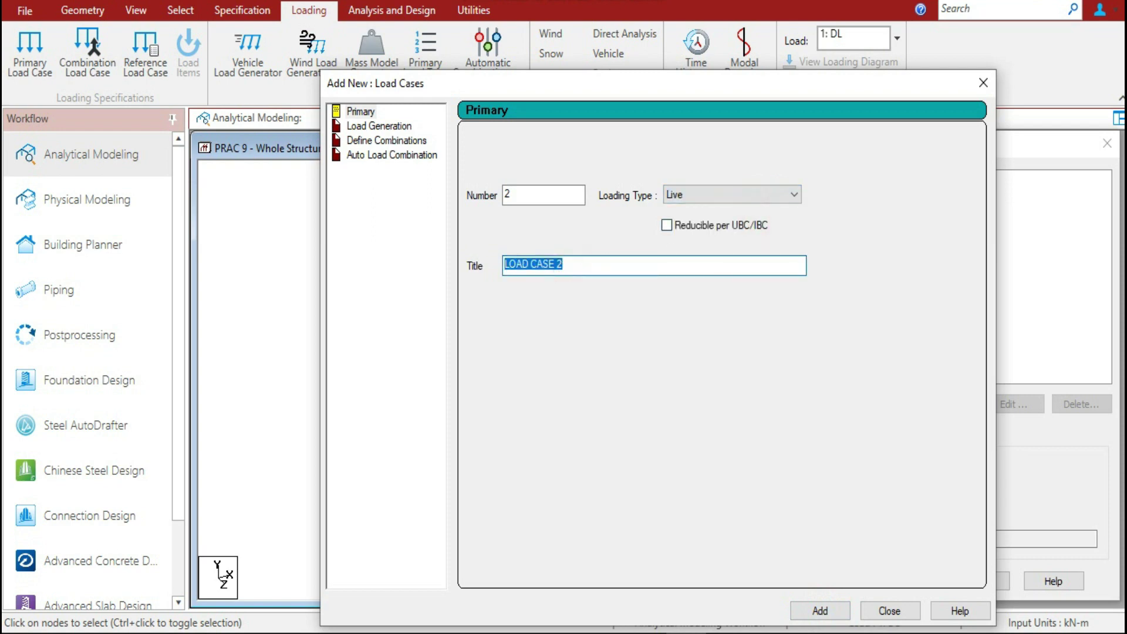
text(LL)
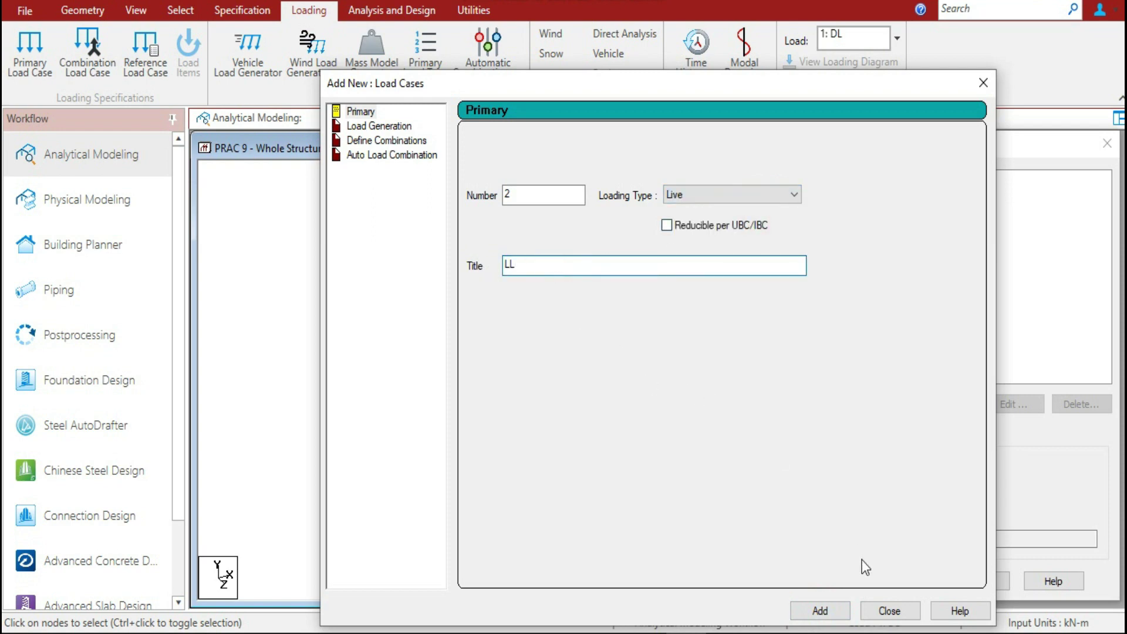
click(822, 611)
click(879, 611)
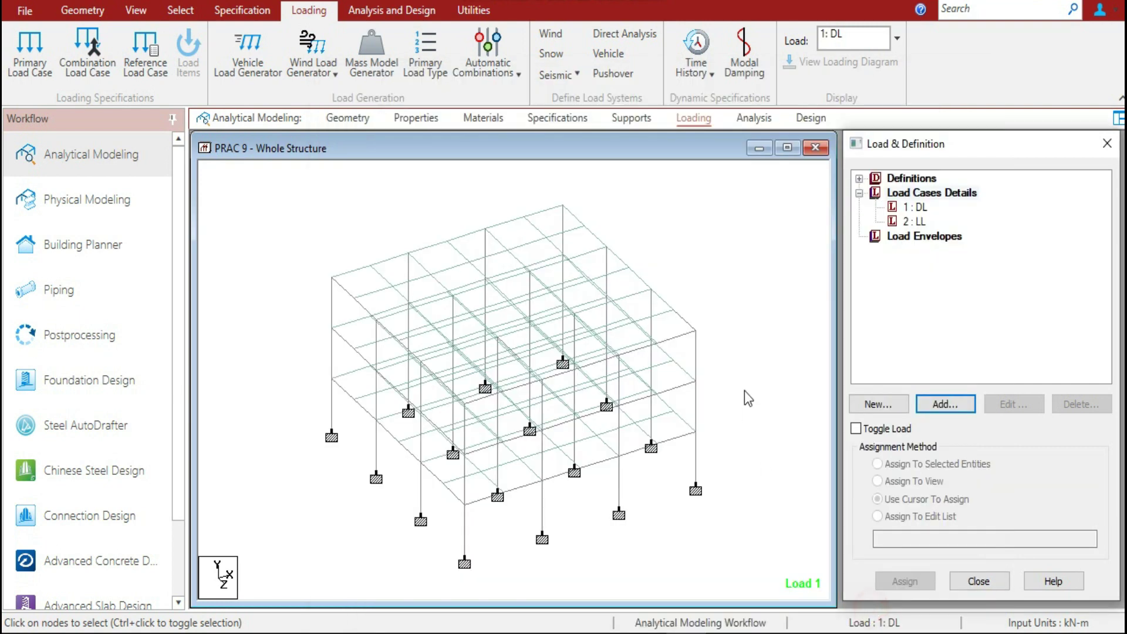
Add a selfweight load in Y with factor -1 to the DL load case and assign it to the whole view
click(912, 208)
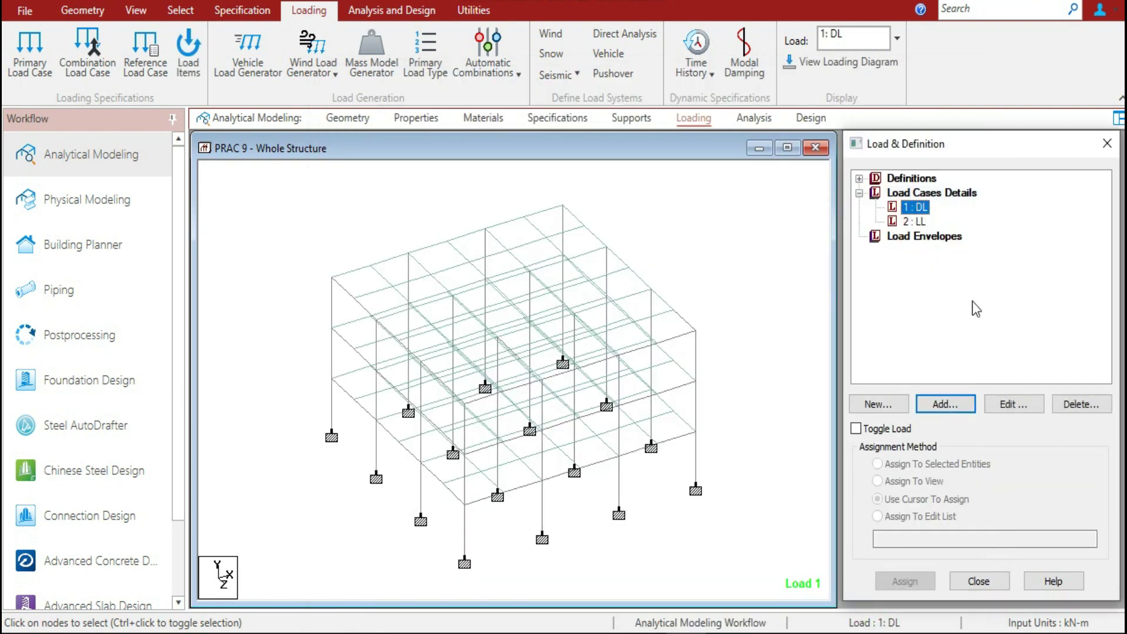
click(955, 405)
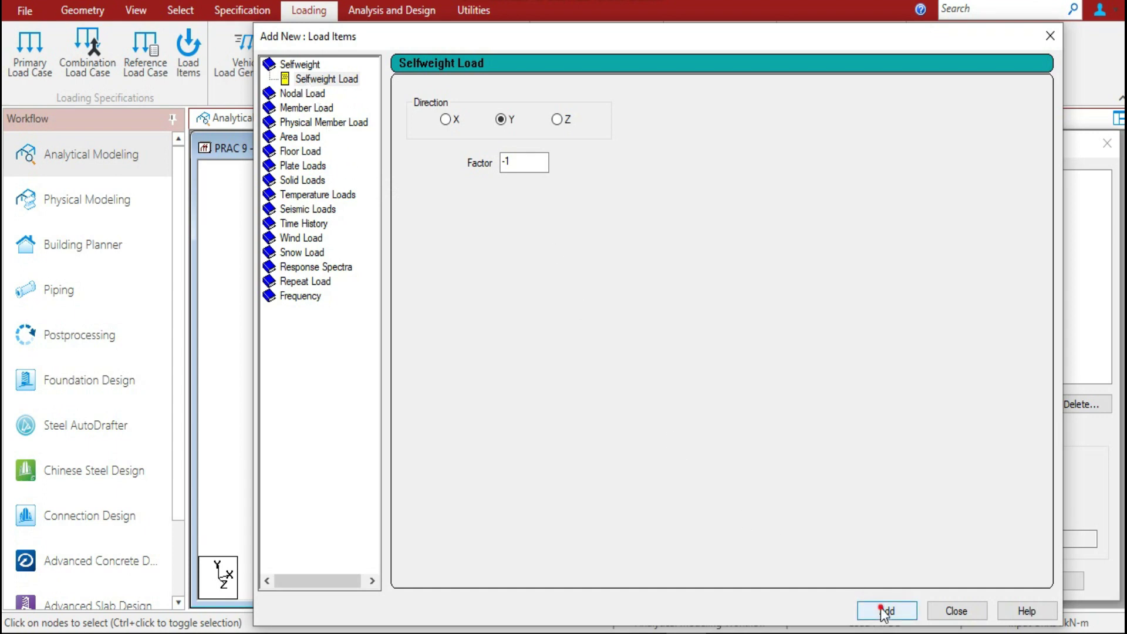
click(915, 613)
click(957, 610)
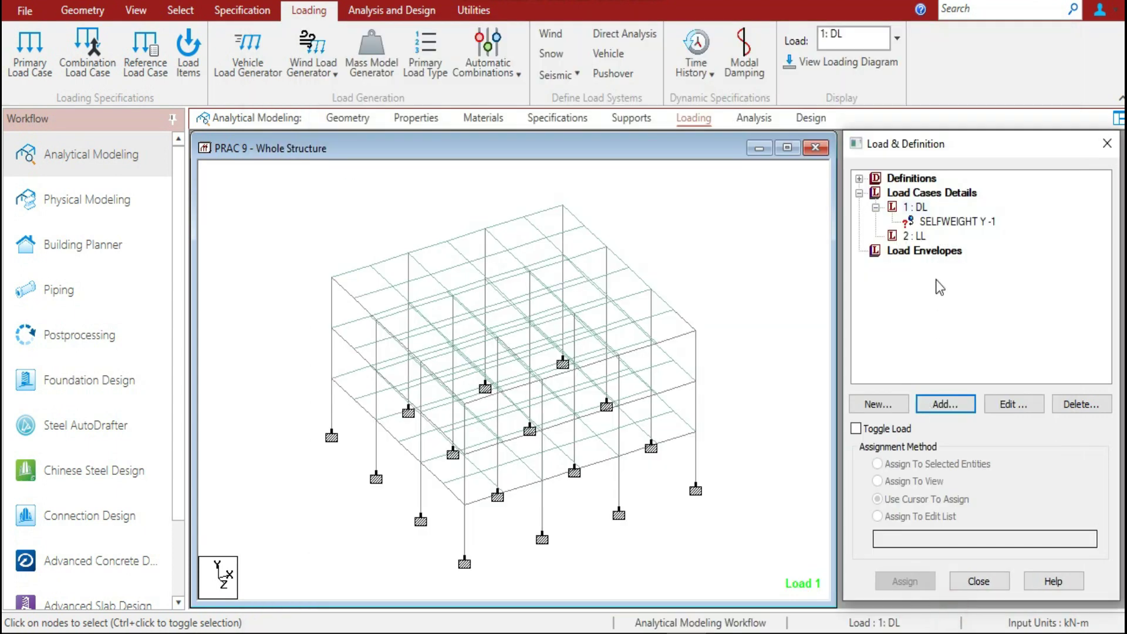
click(939, 222)
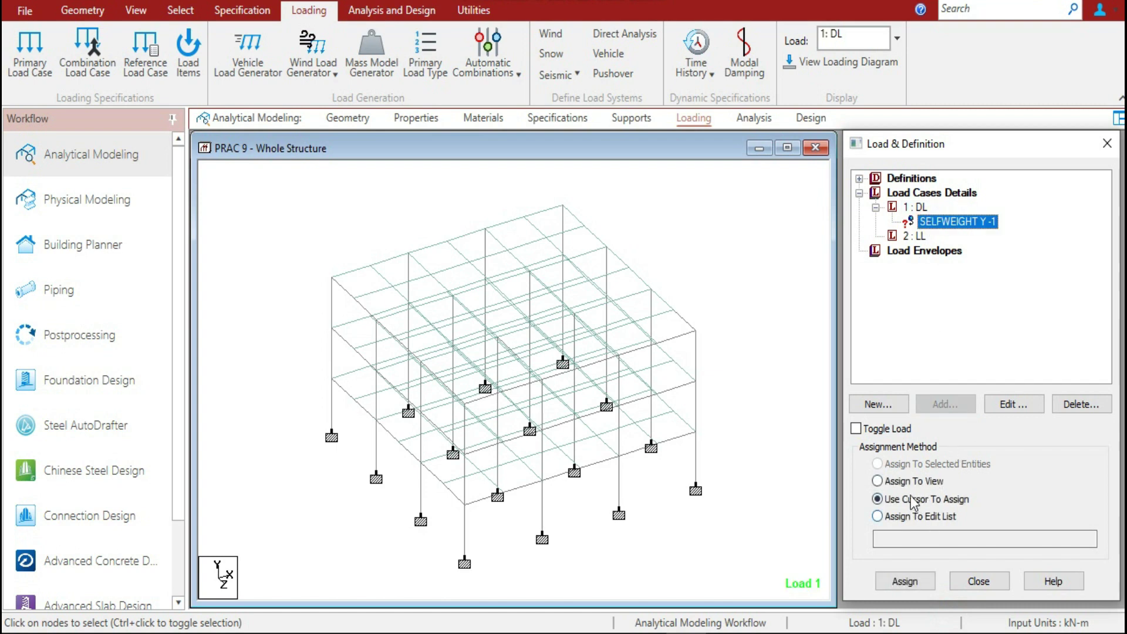
click(878, 481)
click(905, 582)
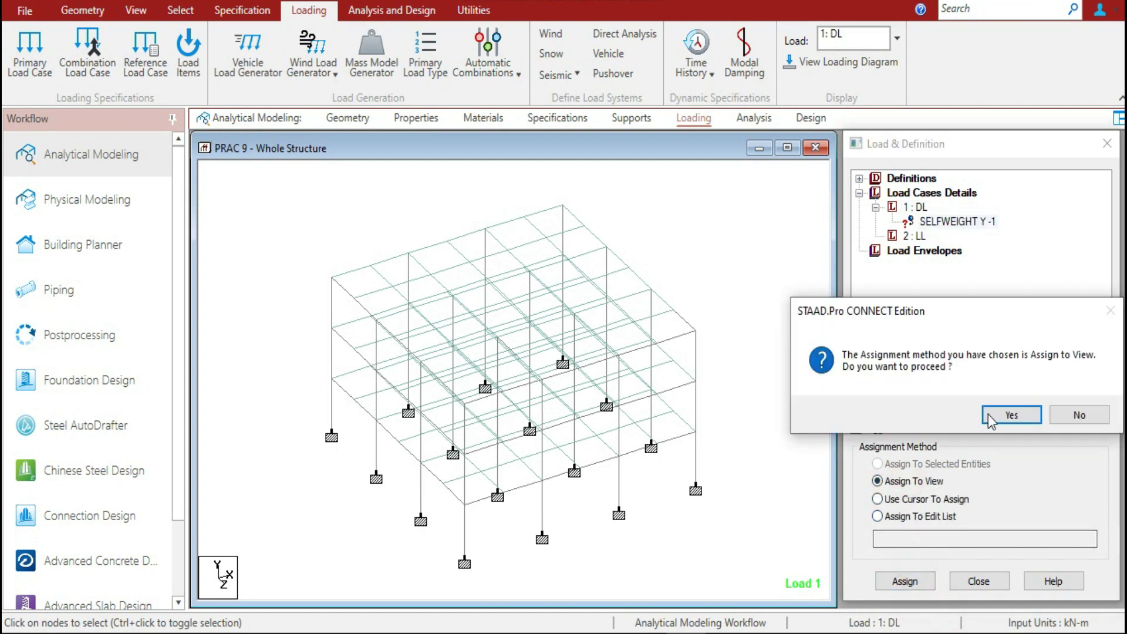
click(1001, 413)
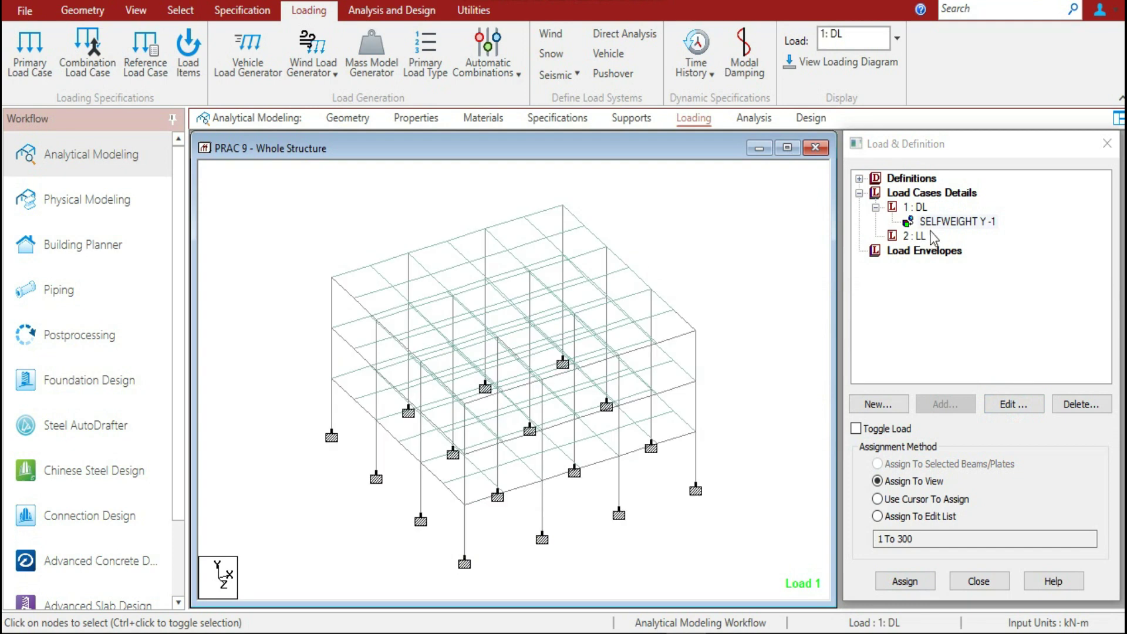
Start a floor load item for the LL load case with a pressure of -3 kN/m2 in global Y
click(915, 235)
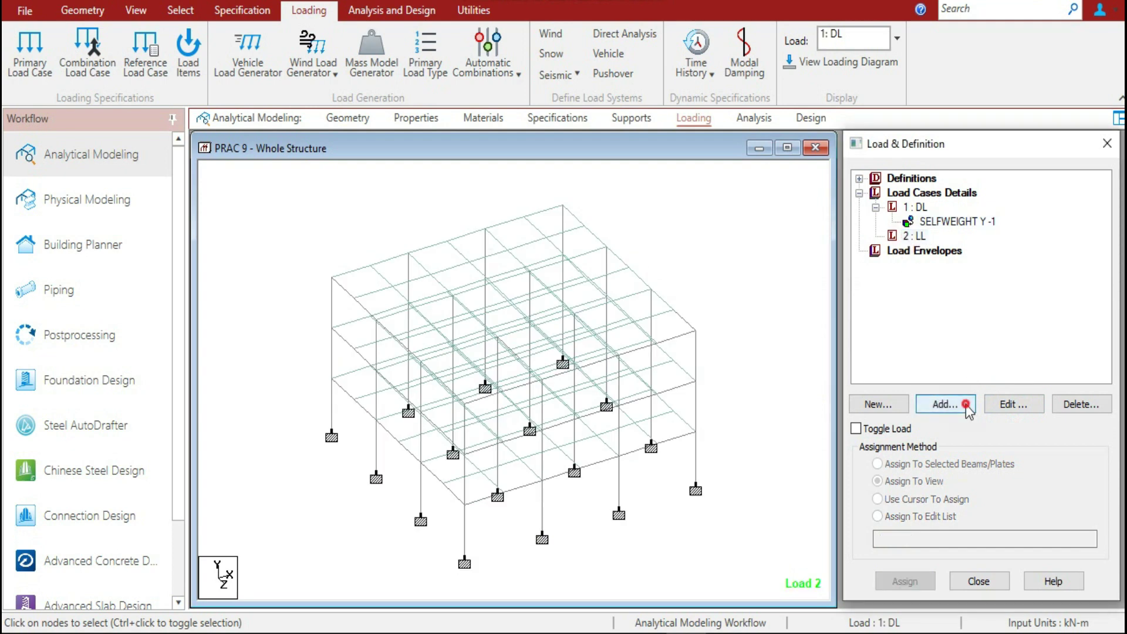
click(965, 404)
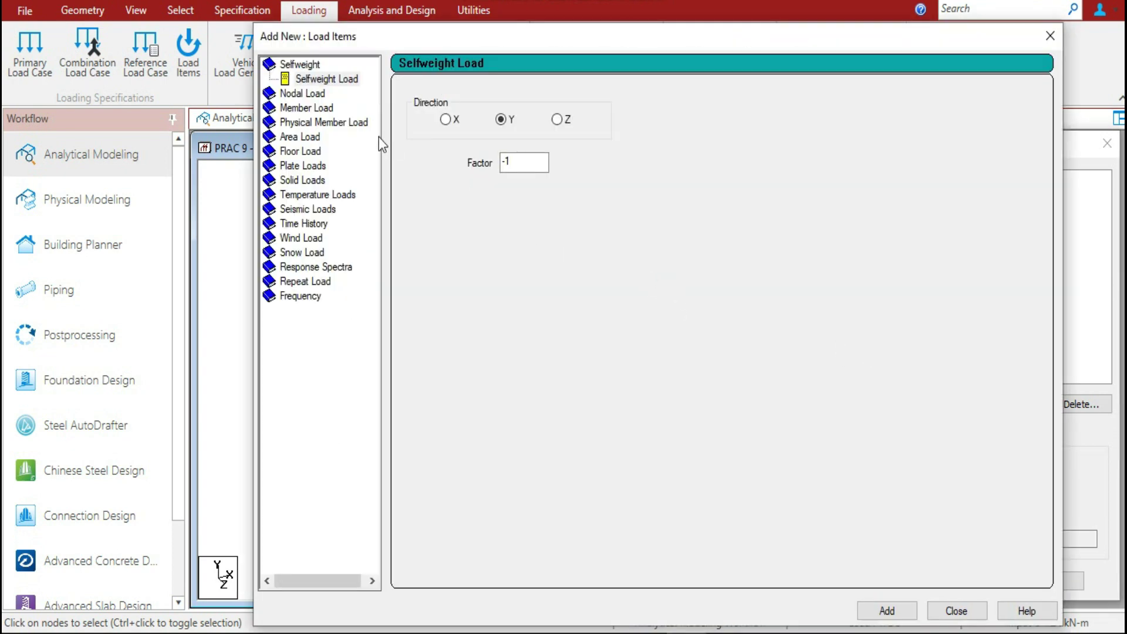
click(309, 154)
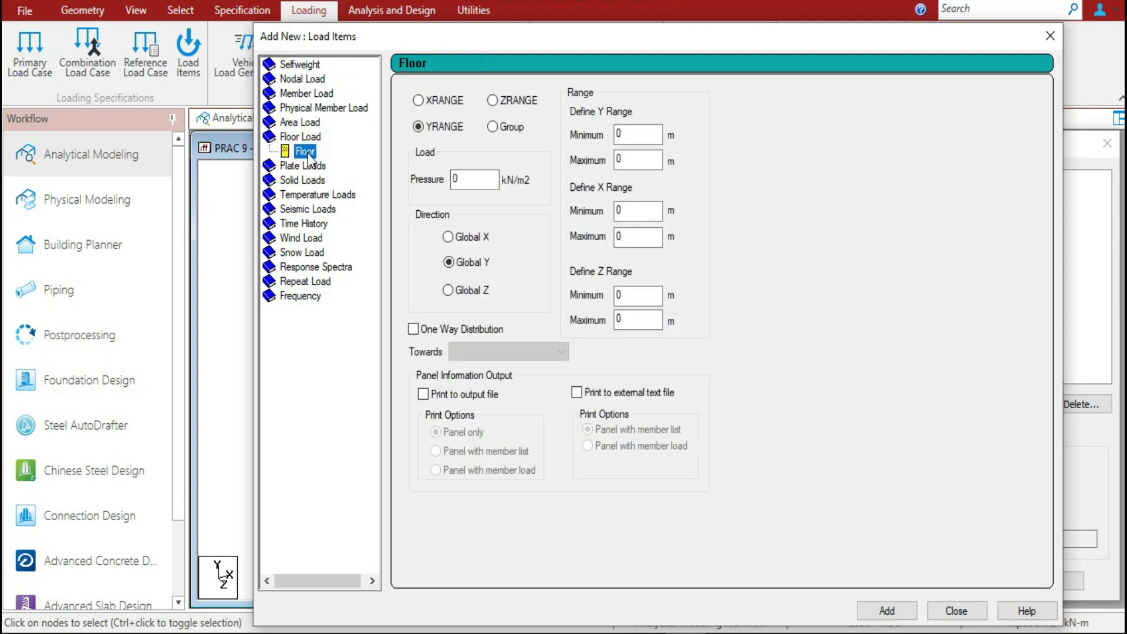
double_click(474, 180)
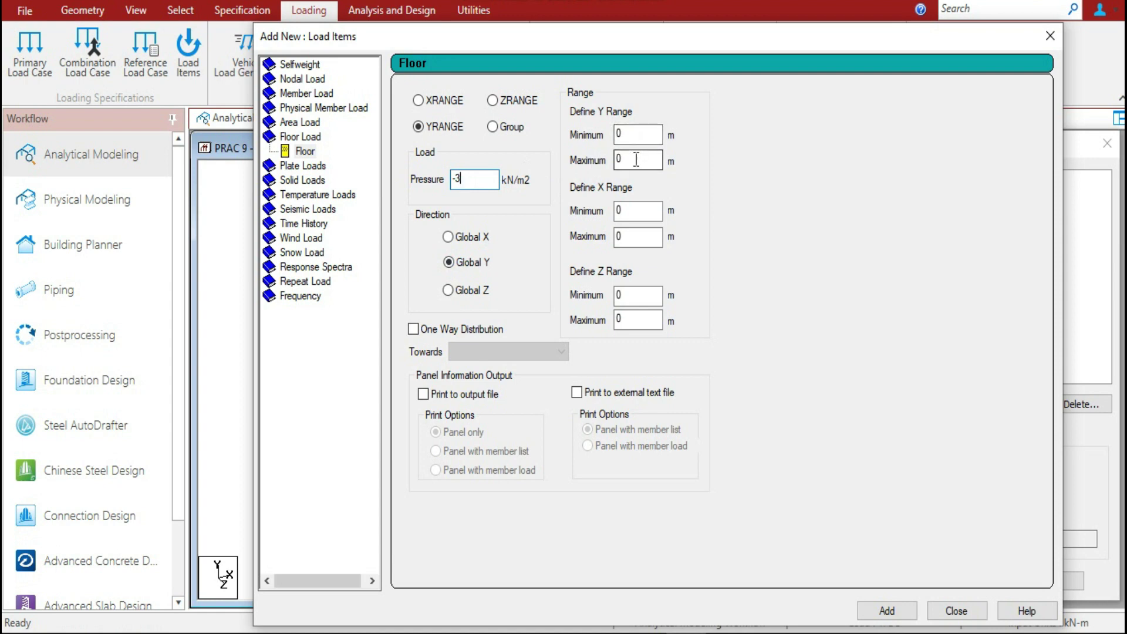
click(638, 41)
drag(638, 41, 882, 62)
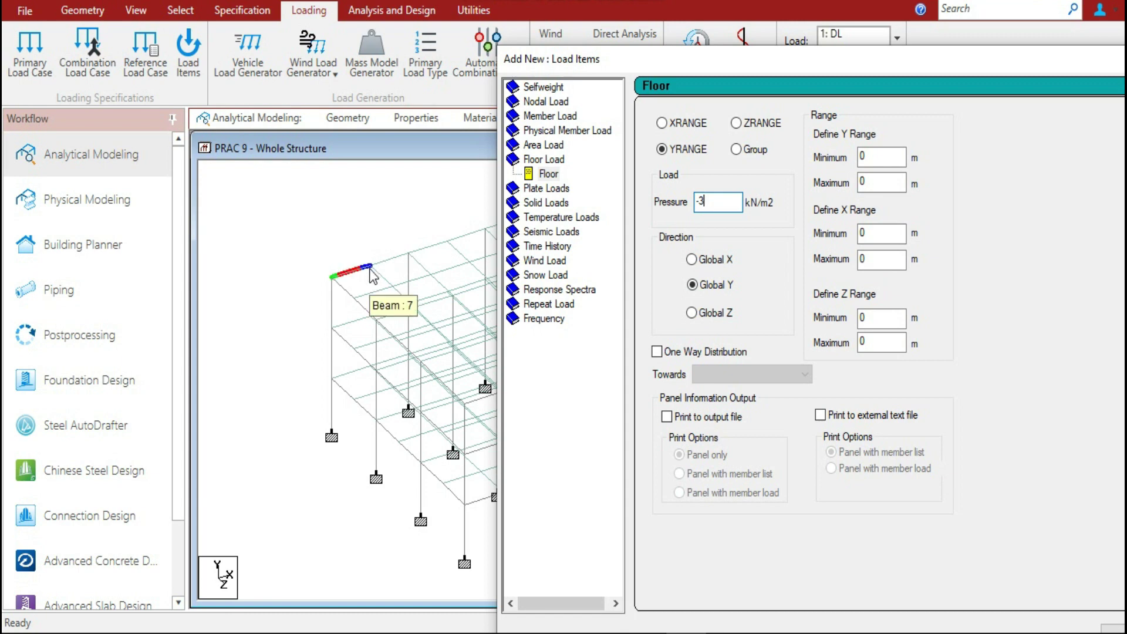
drag(710, 60, 403, 37)
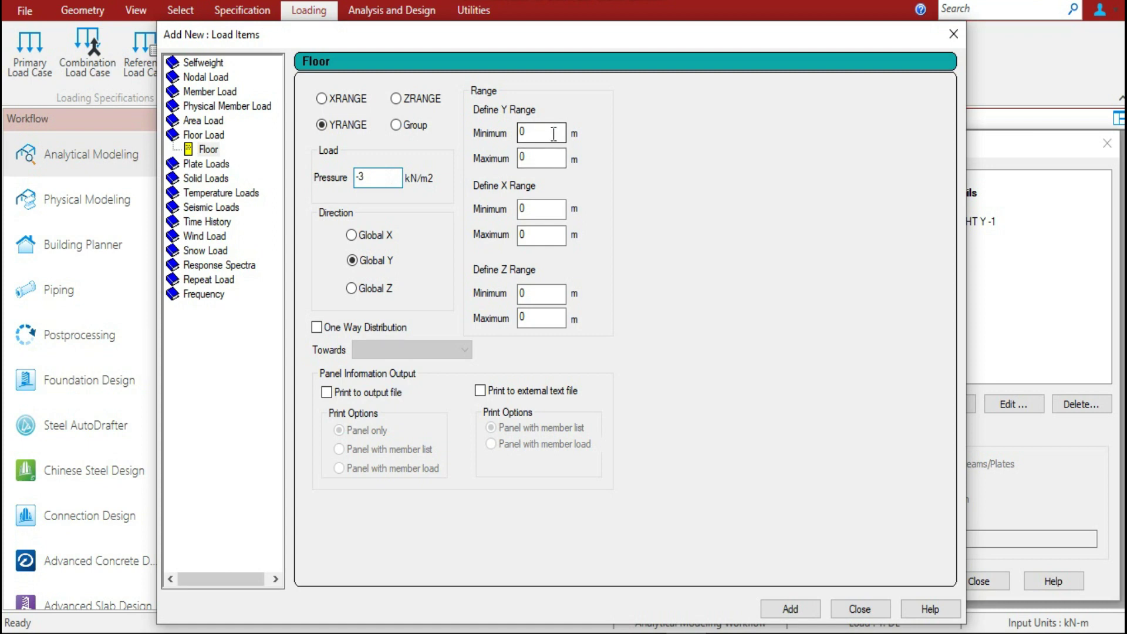
Set the floor load ranges to 0–9 m in Y, 0–15 m in X and 0–15 m in Z, and add the load
double_click(532, 154)
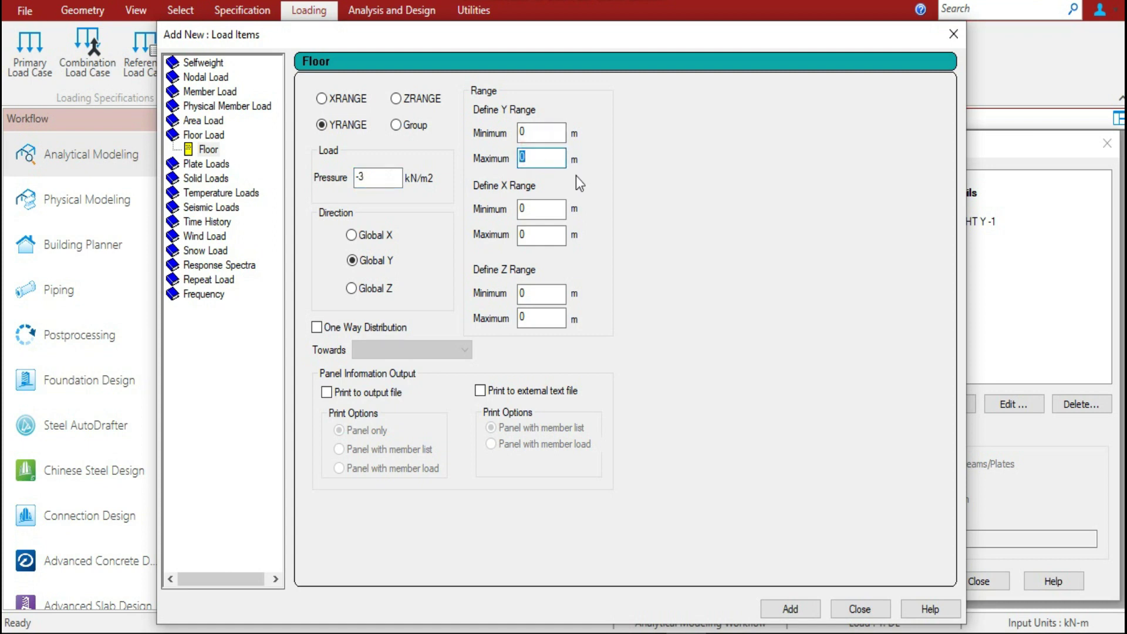
text(15)
double_click(550, 159)
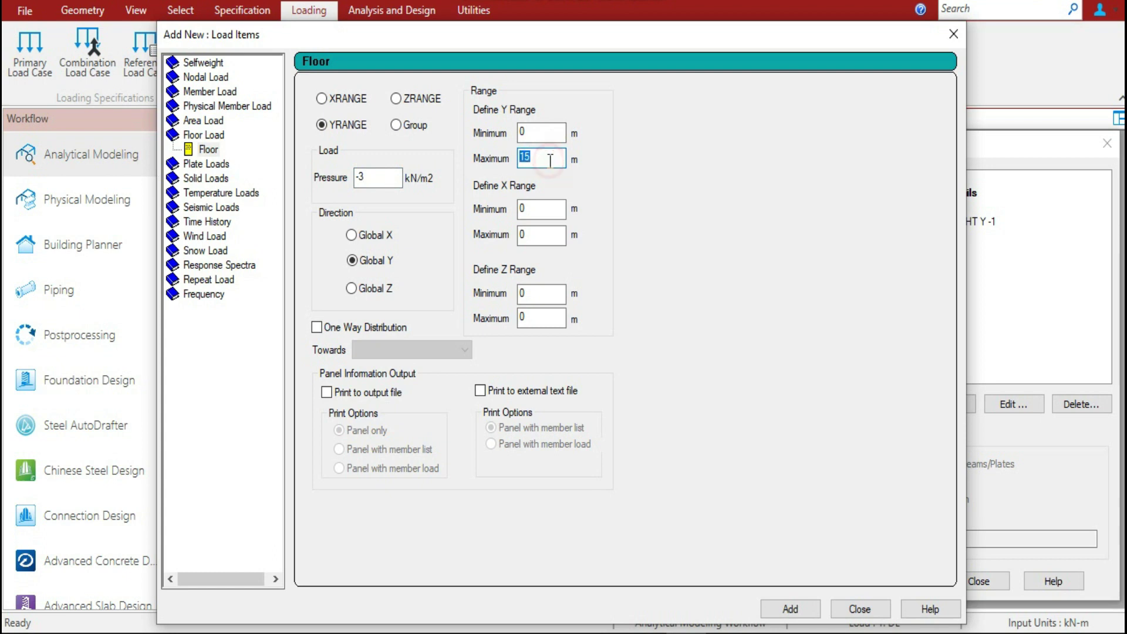
click(541, 235)
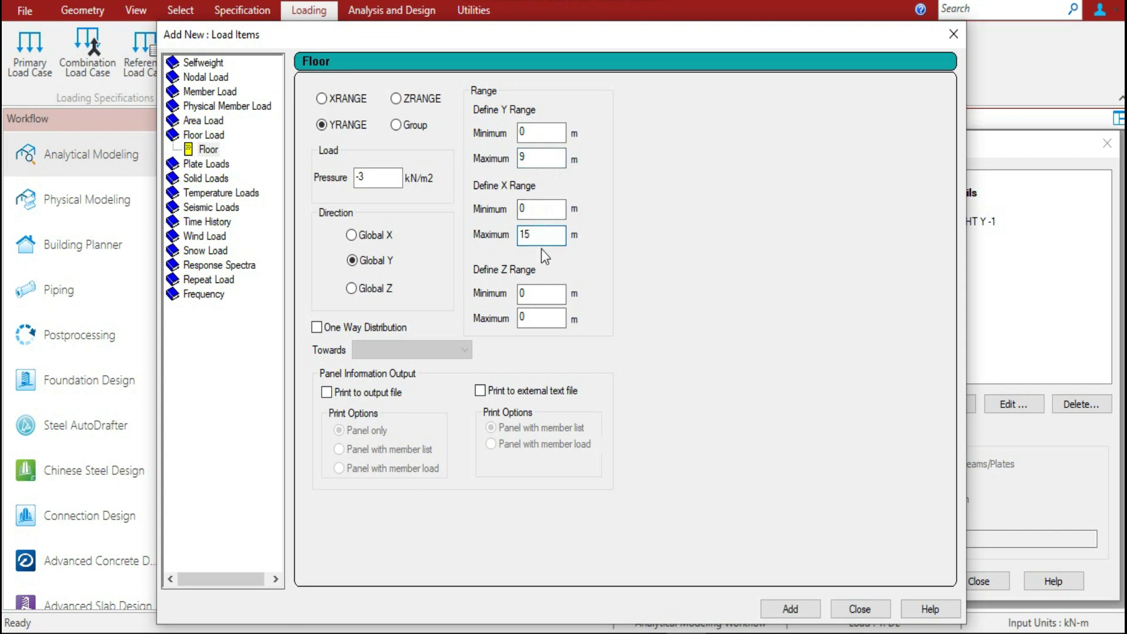
double_click(554, 318)
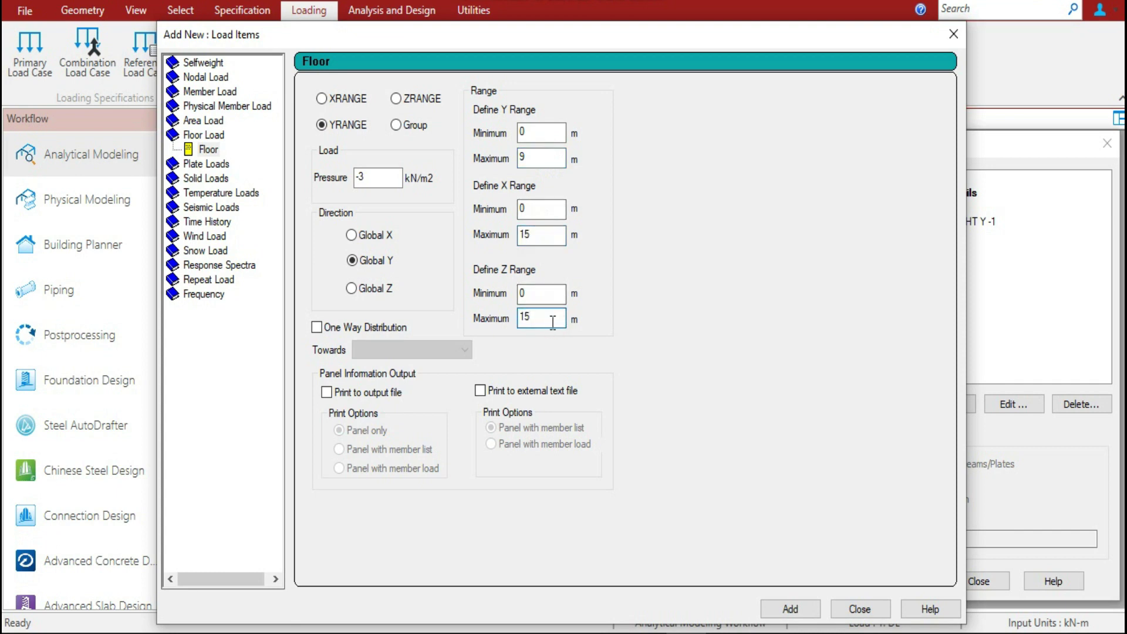
click(819, 609)
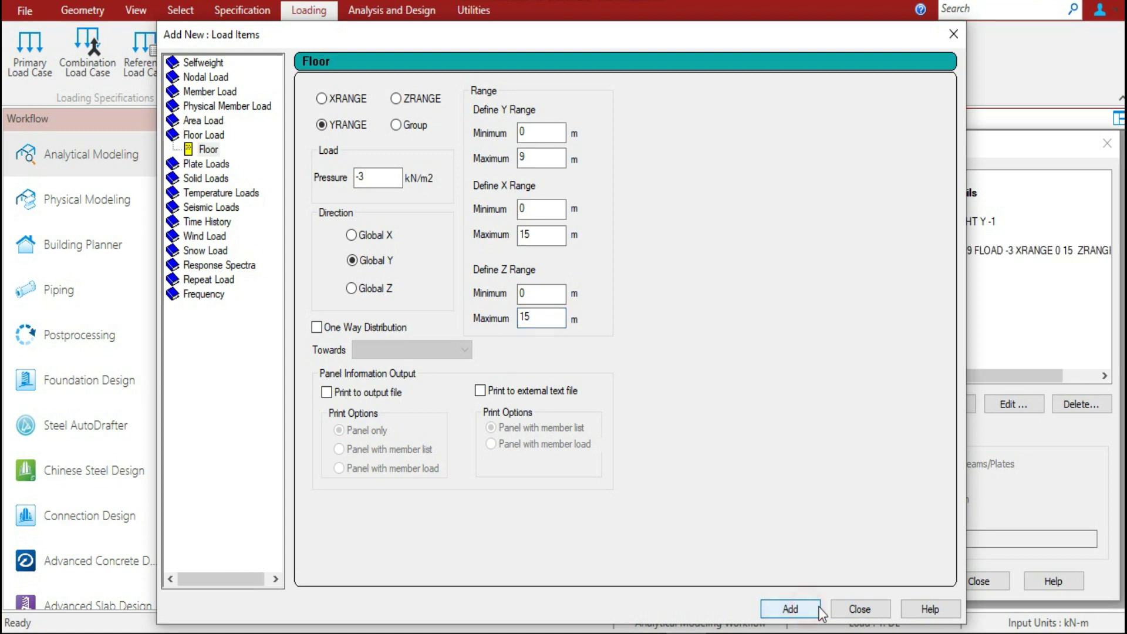
click(859, 609)
Modify the LL floor load so its maximum ranges are 15.01 m in X, 15.01 m in Z and 9.01 m in Y
click(957, 251)
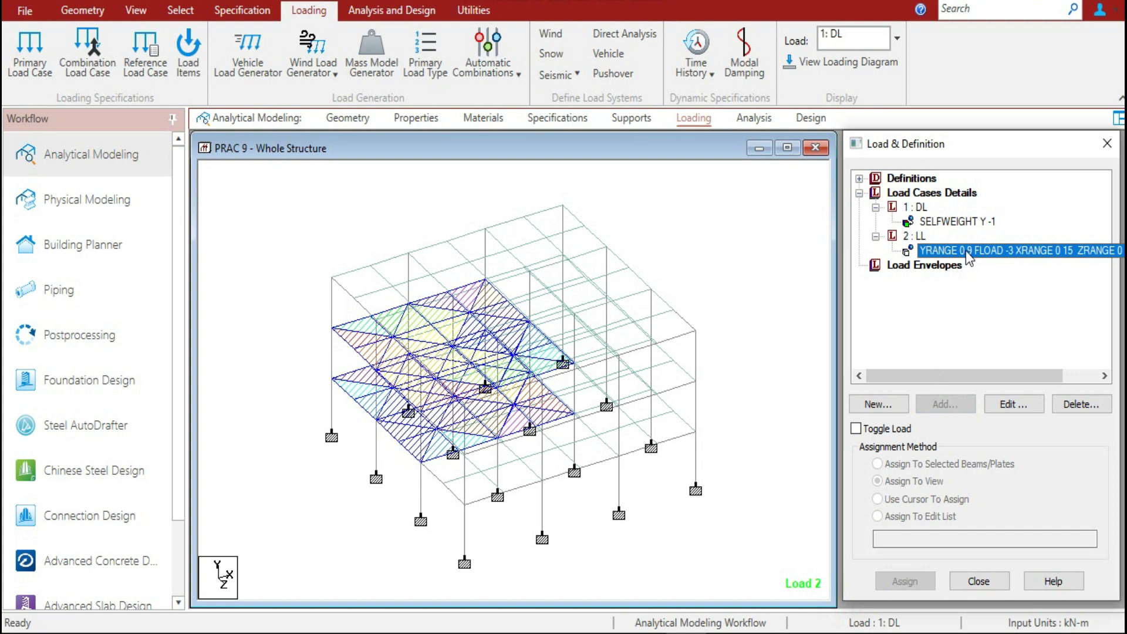
click(1014, 404)
click(725, 285)
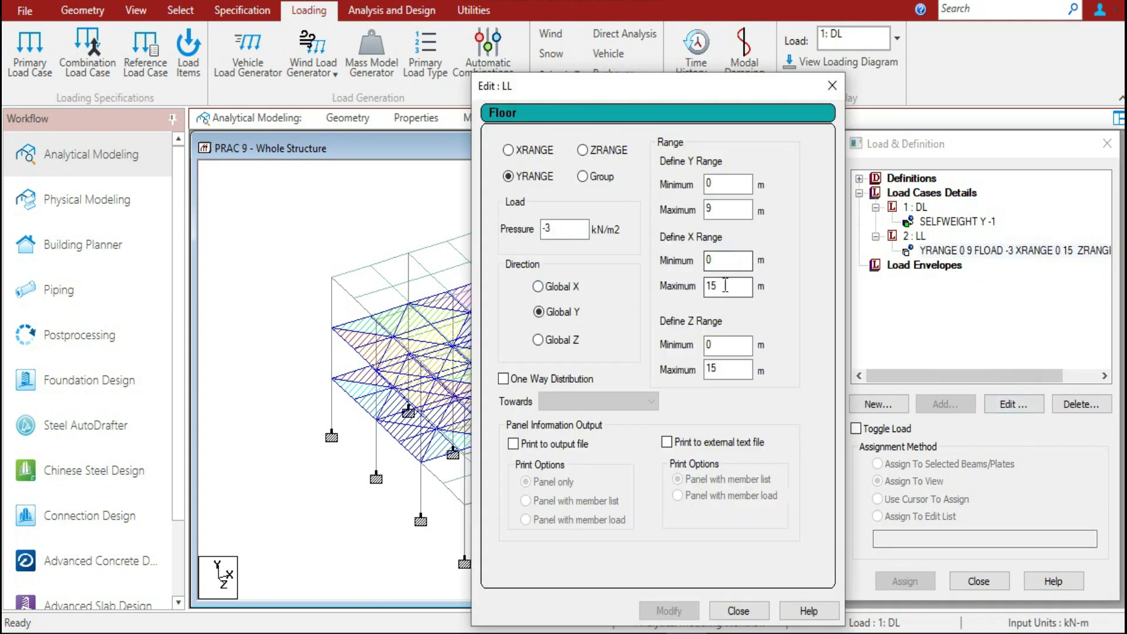
text(.01)
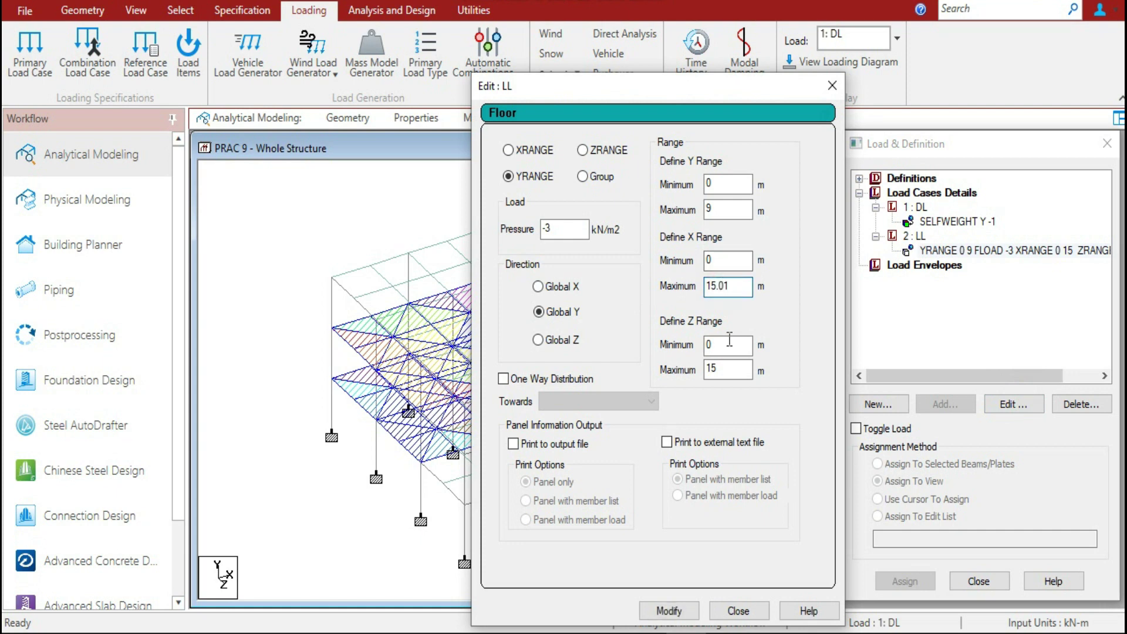
click(724, 369)
text(.01)
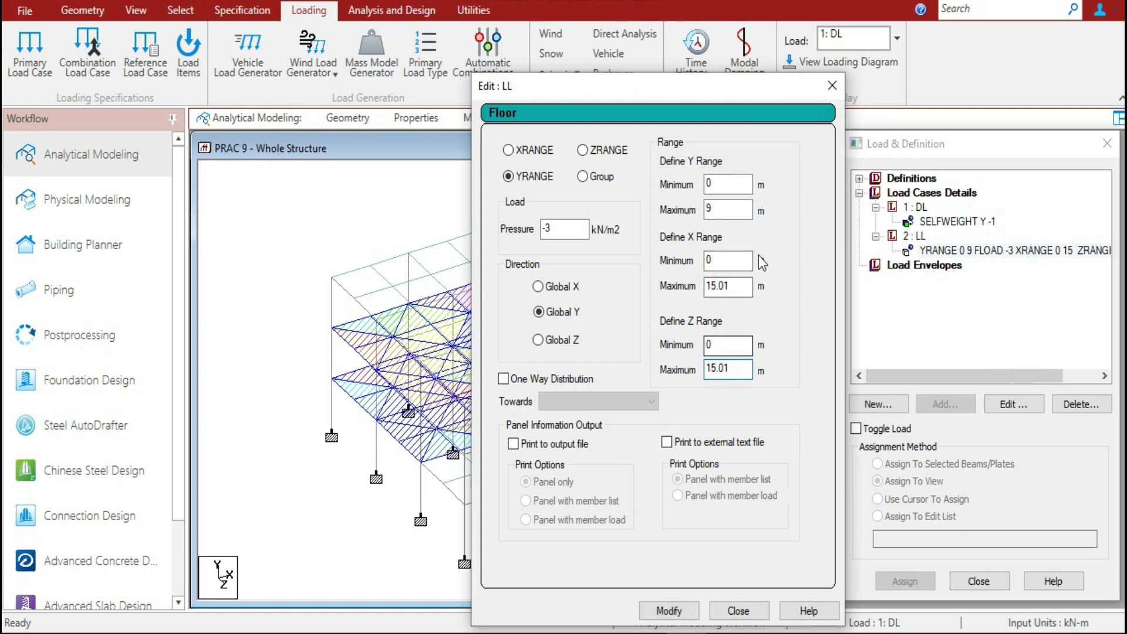
click(727, 209)
text(.01)
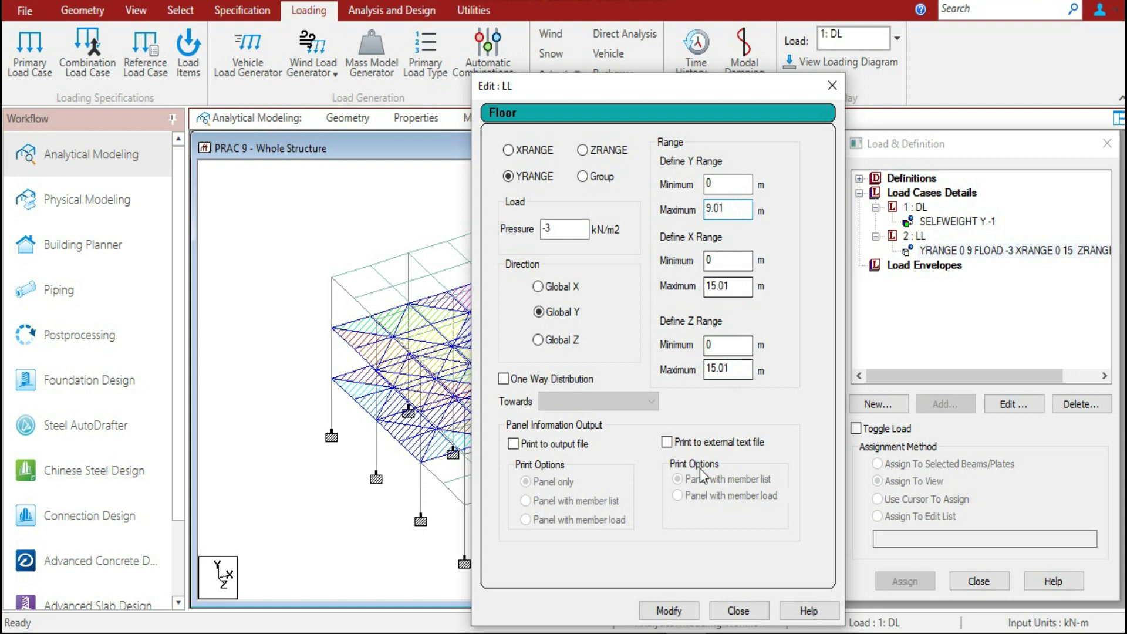
click(668, 610)
click(743, 611)
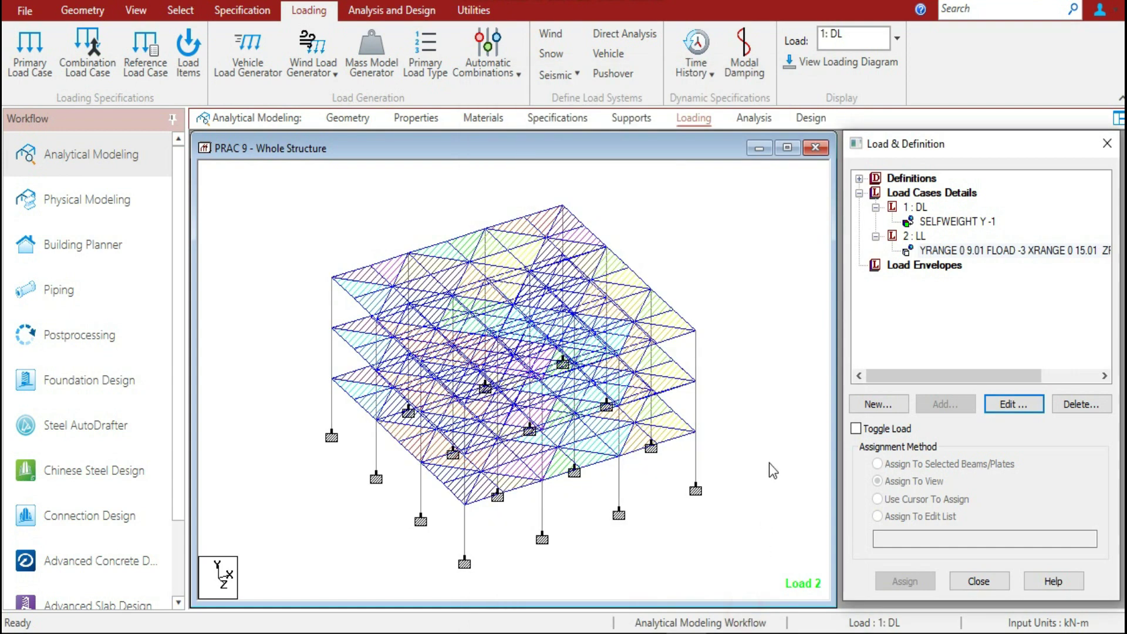
click(769, 412)
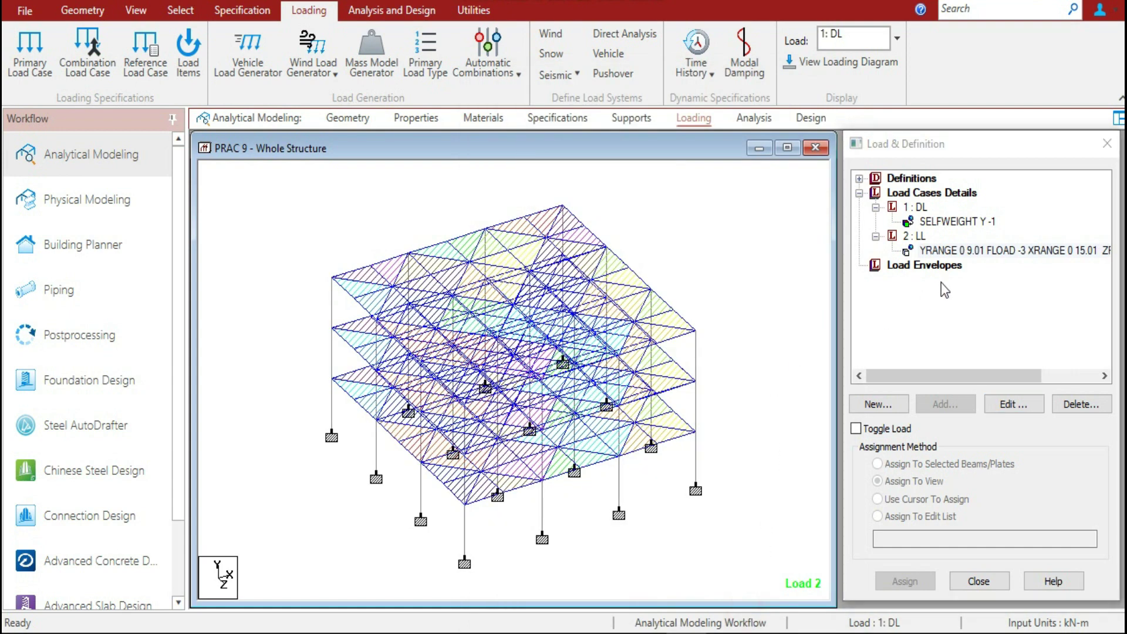
click(948, 251)
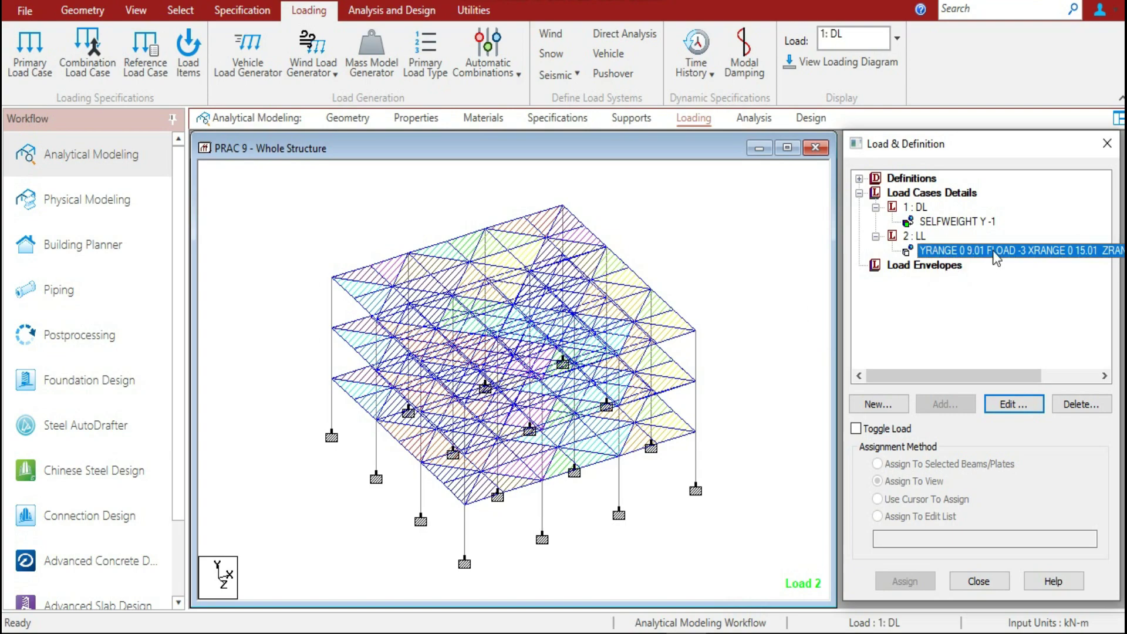
scroll(663, 339, up, 2)
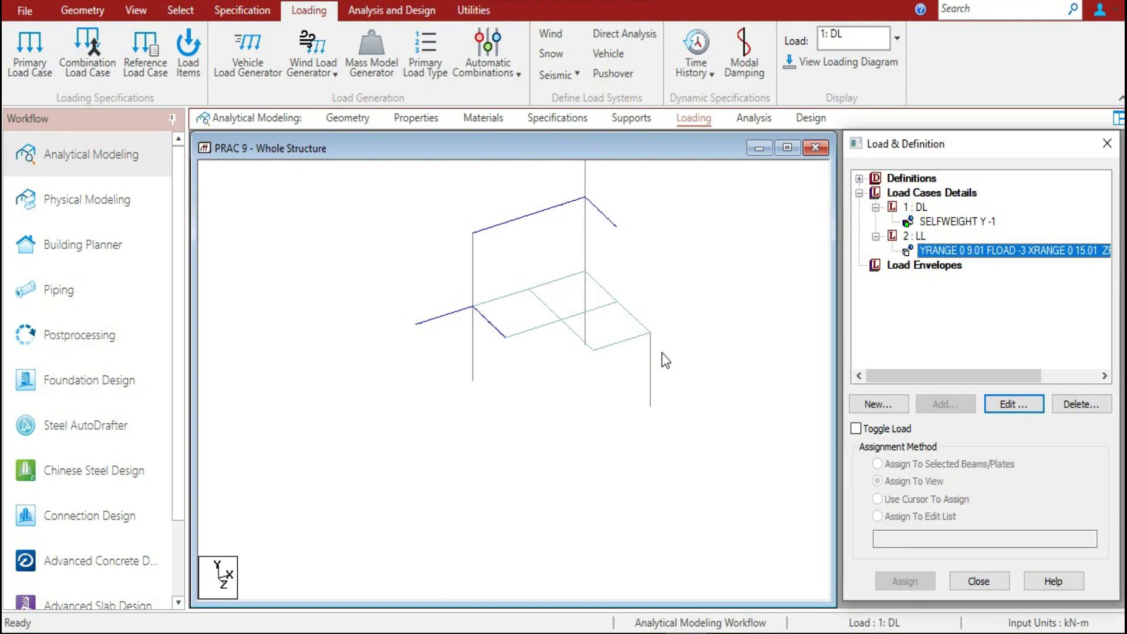
scroll(664, 353, down, 3)
click(756, 276)
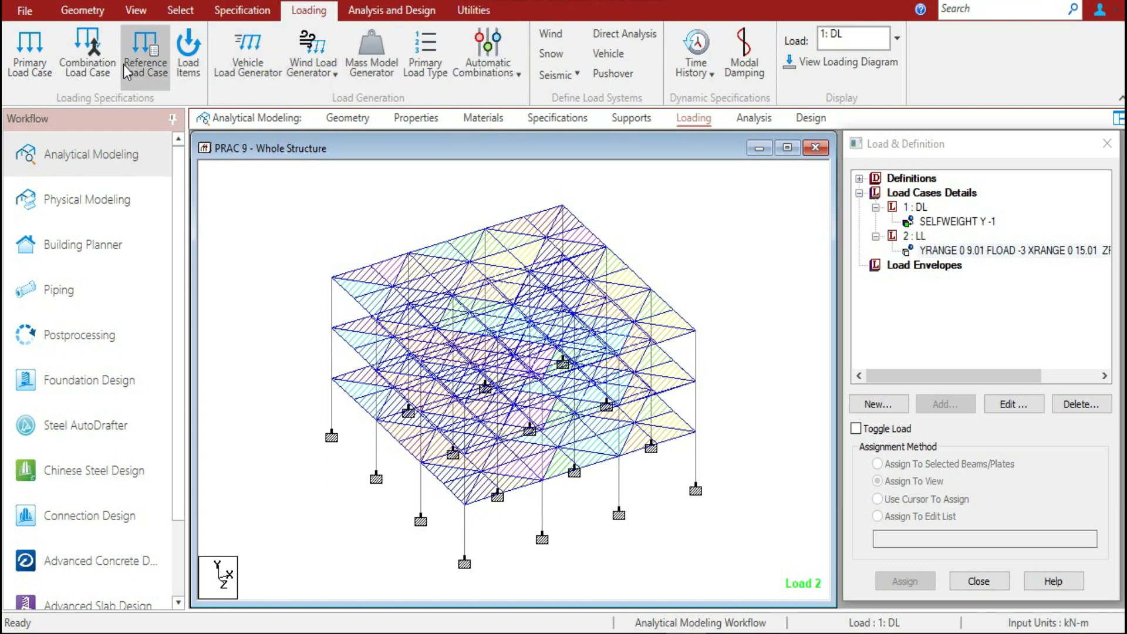
Add load combination 3 of type Normal from DL and LL, each with a factor of 1.5
click(101, 66)
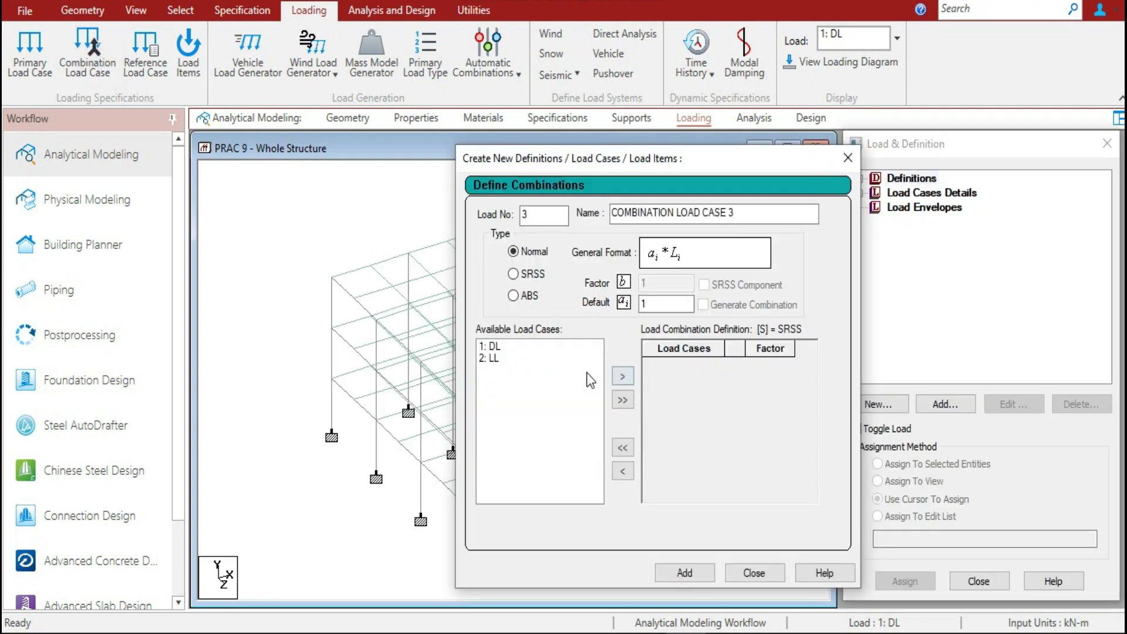
click(499, 345)
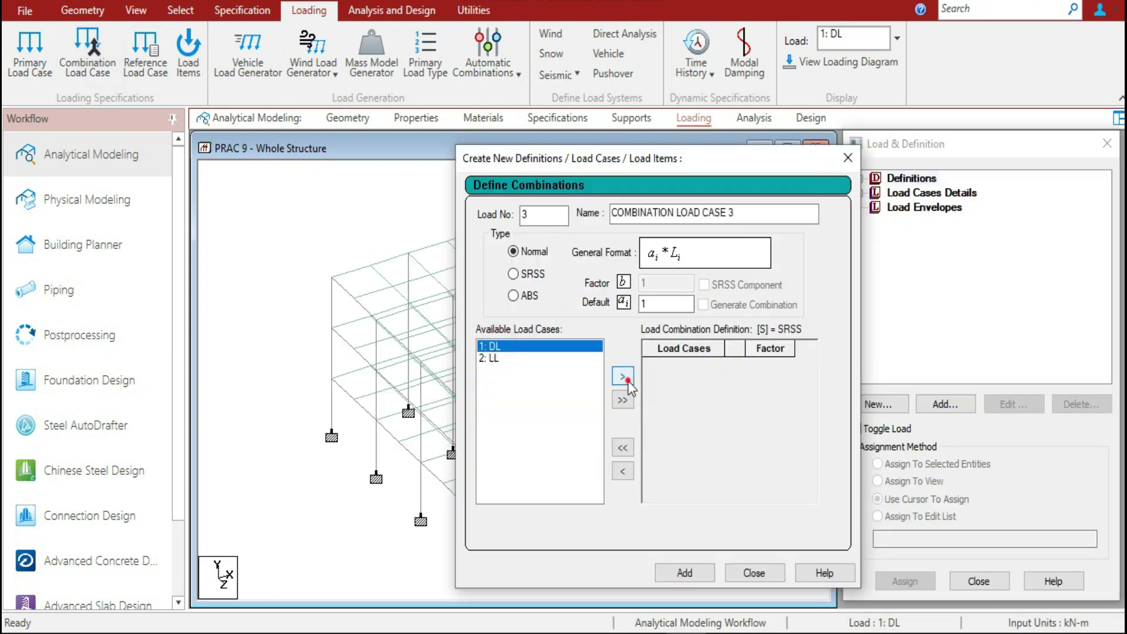
click(627, 380)
click(501, 347)
click(622, 381)
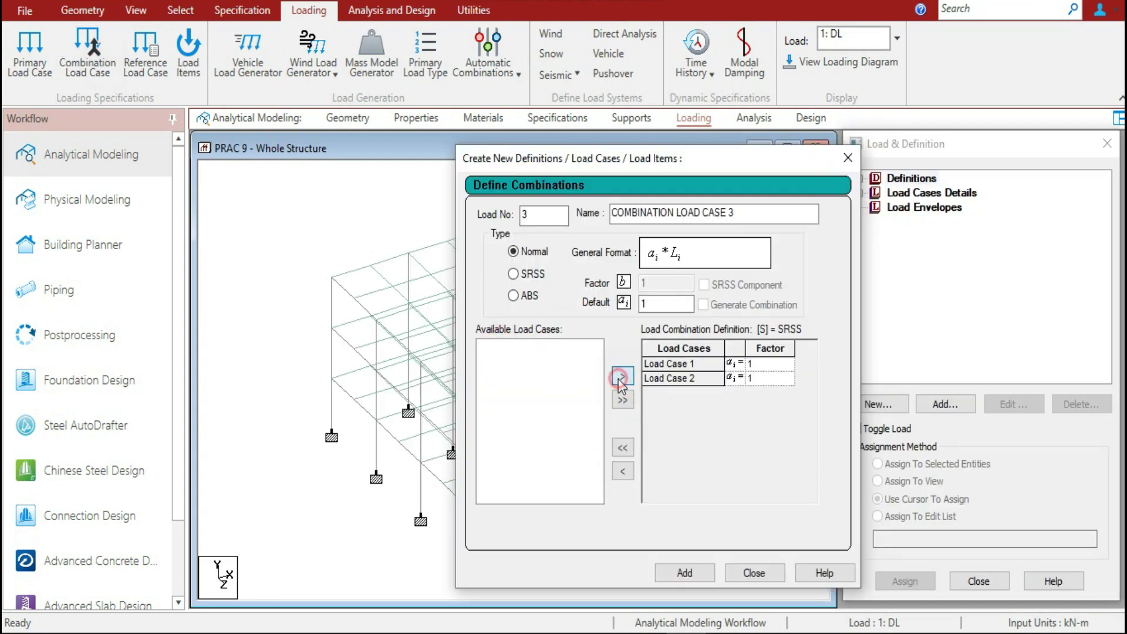
click(764, 365)
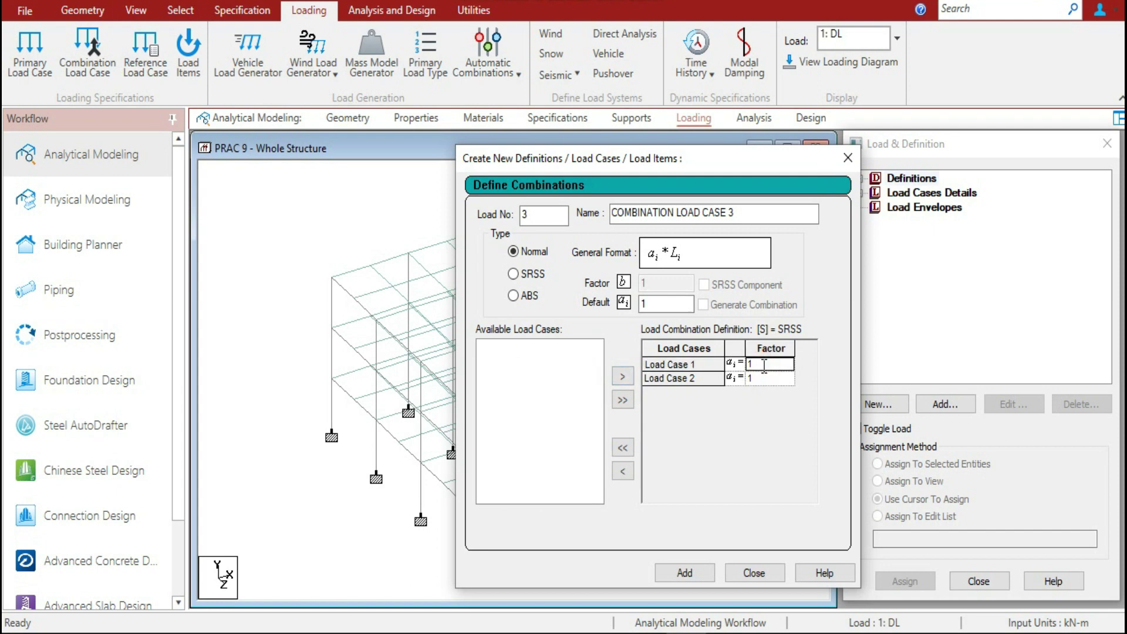
text(.5)
click(767, 379)
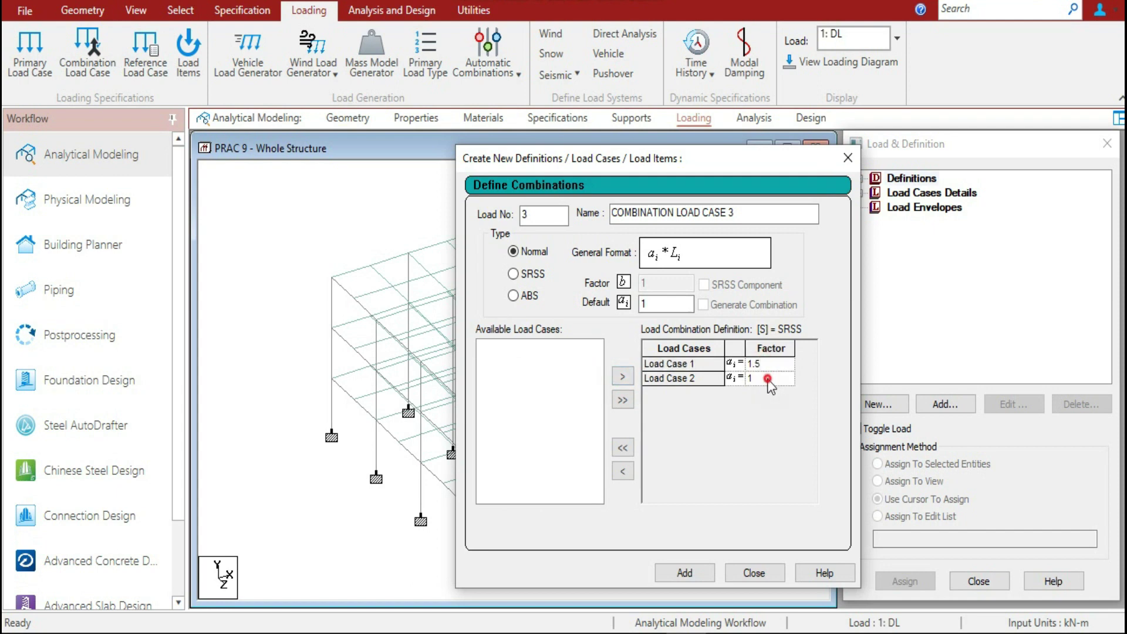
text(.5)
click(684, 573)
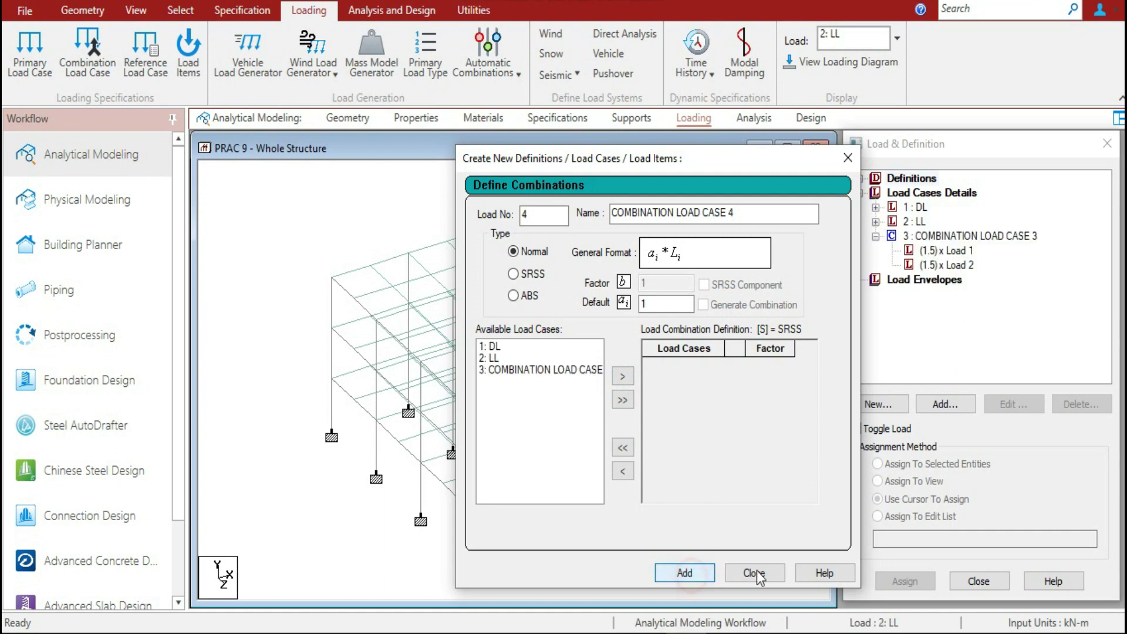
click(776, 571)
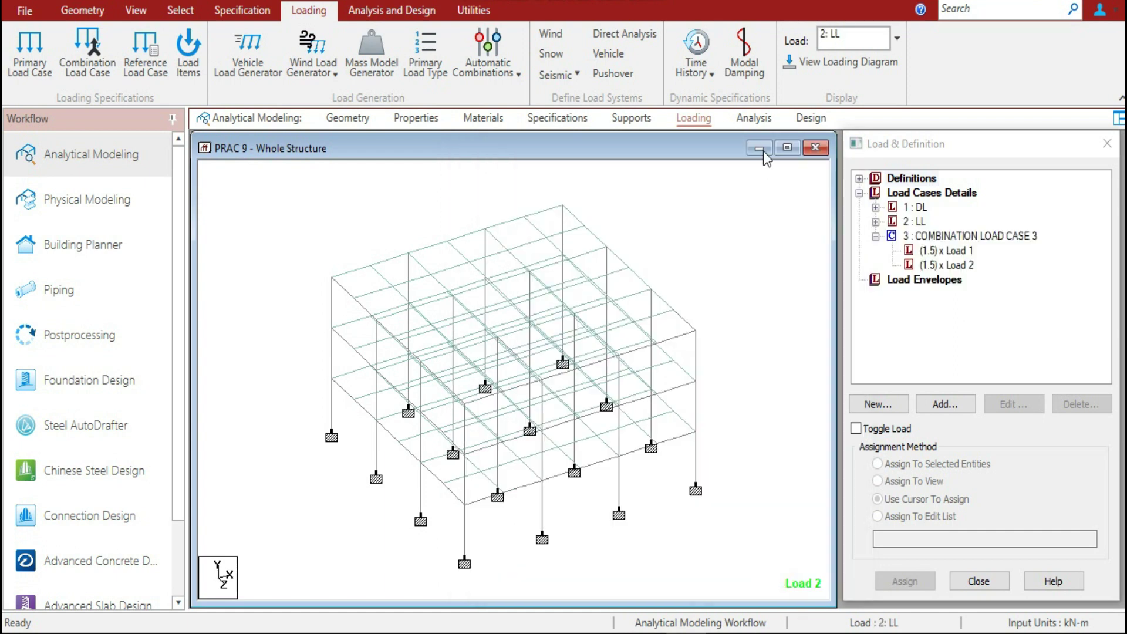
Add a Perform Analysis command with the print option All
click(754, 118)
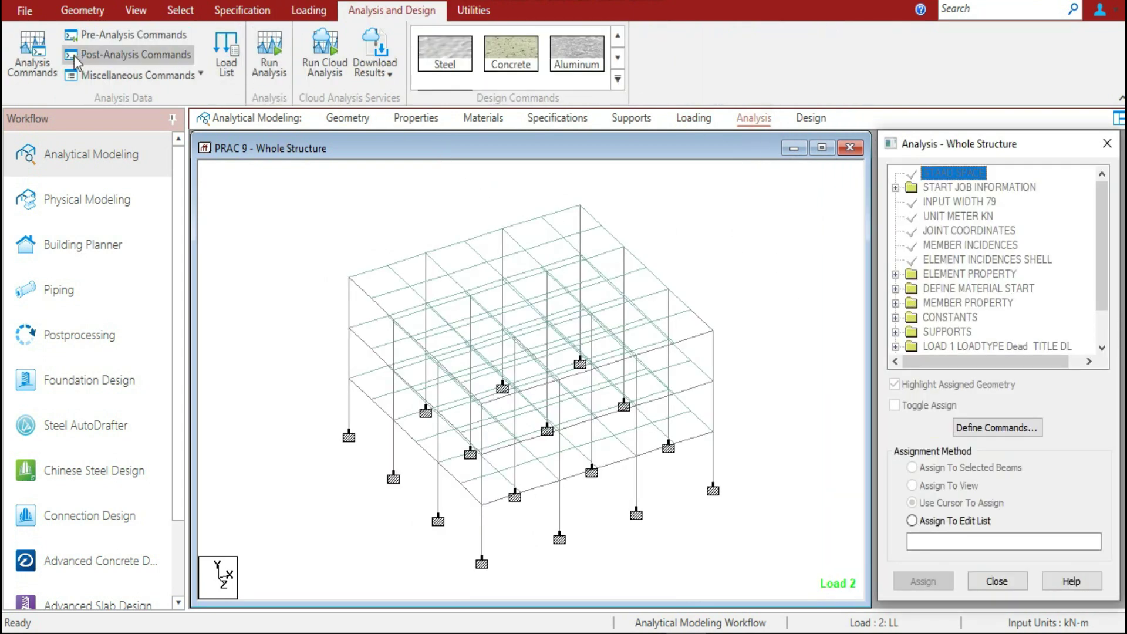
click(42, 54)
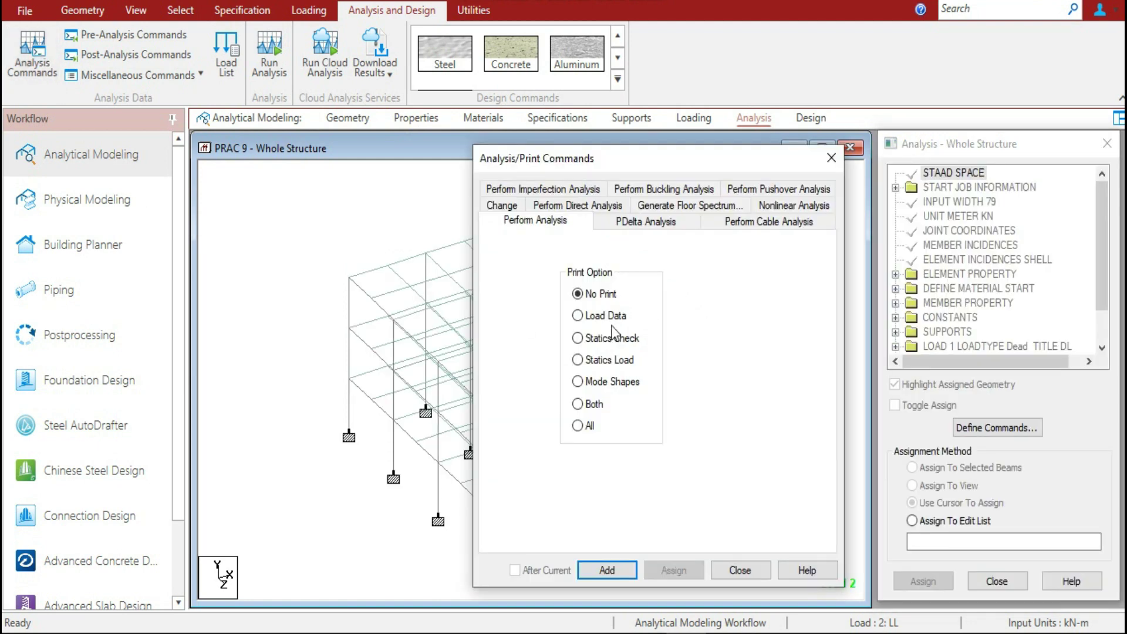
click(579, 427)
click(622, 570)
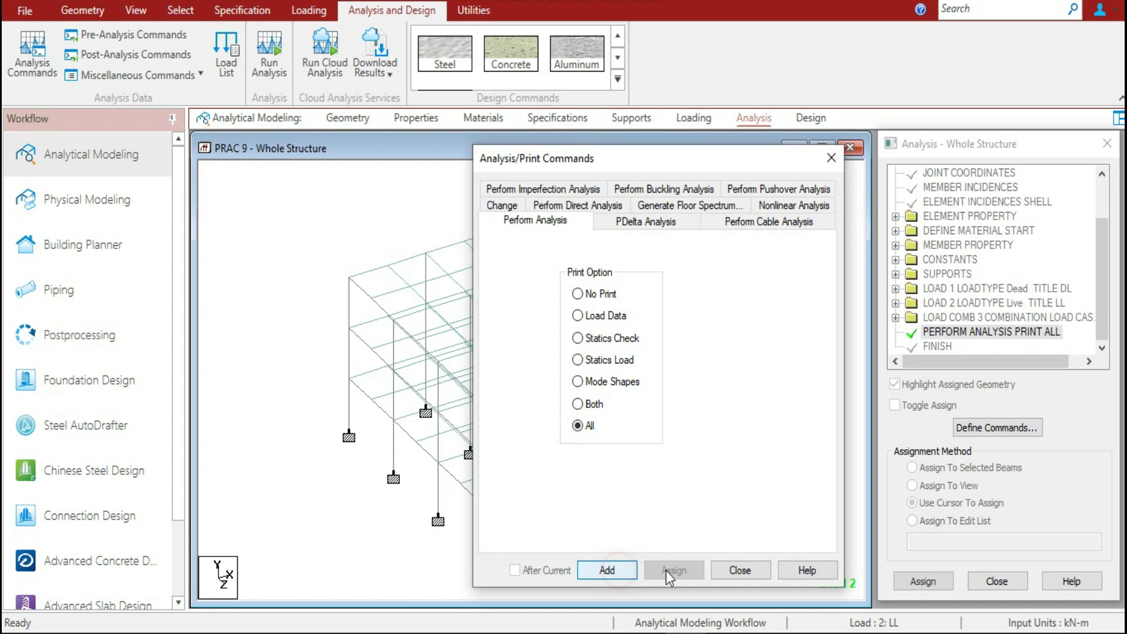
click(726, 570)
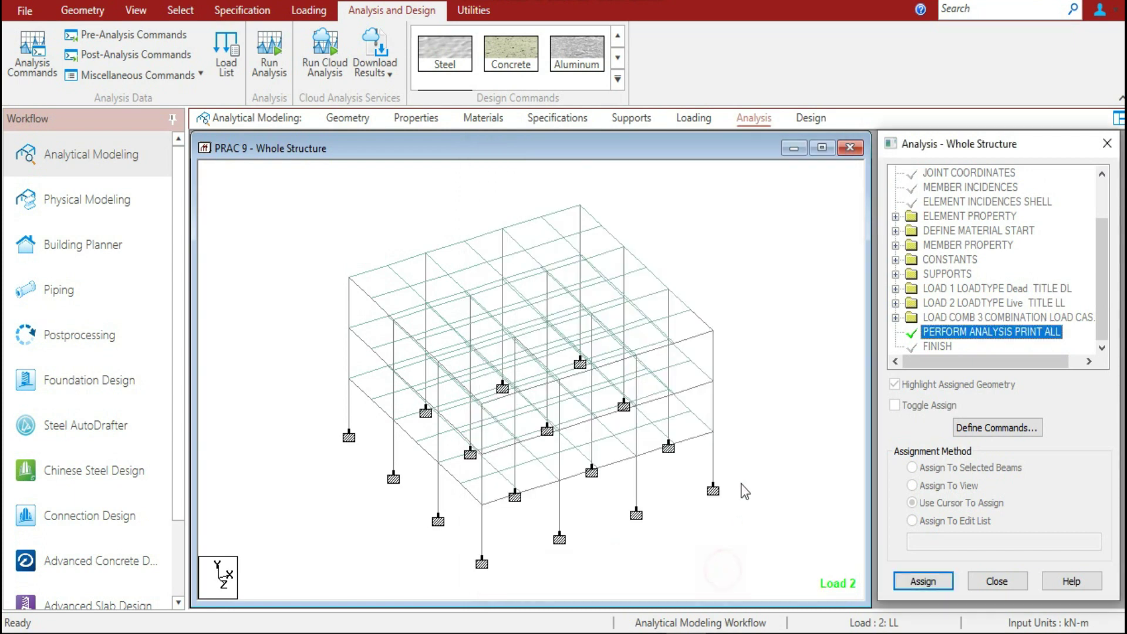
Run the analysis and open the post-processing results for DL, LL and combination load case 3
click(269, 56)
click(567, 410)
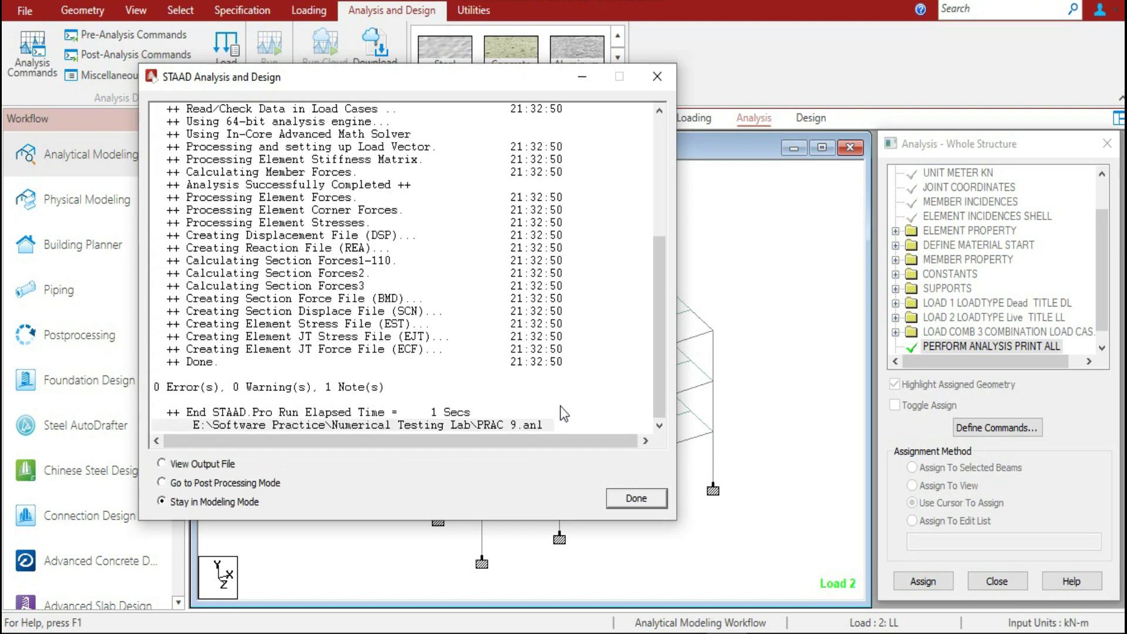
click(227, 483)
click(634, 498)
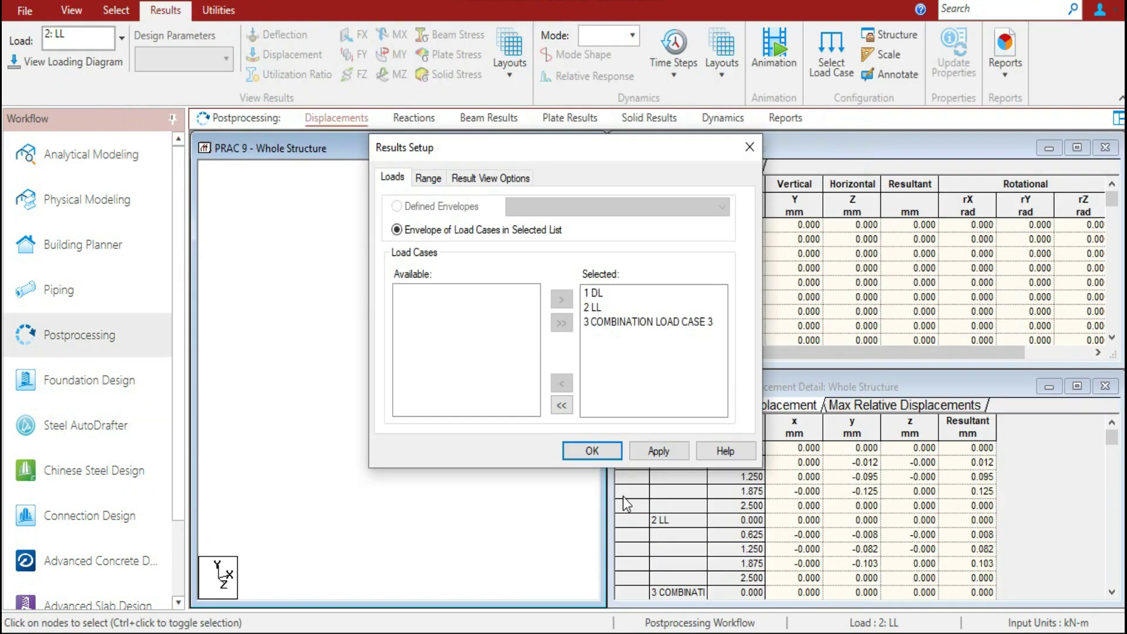
click(659, 451)
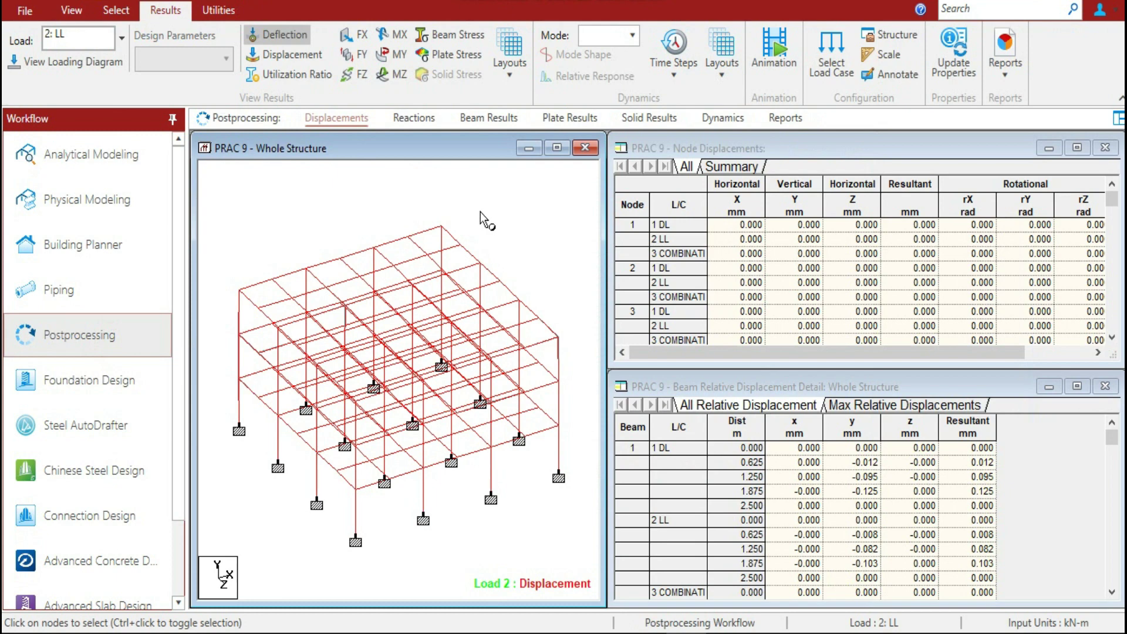
Review the node displacements summary, locating the nodes with maximum and minimum X, Y and Z displacement in the structure
click(735, 168)
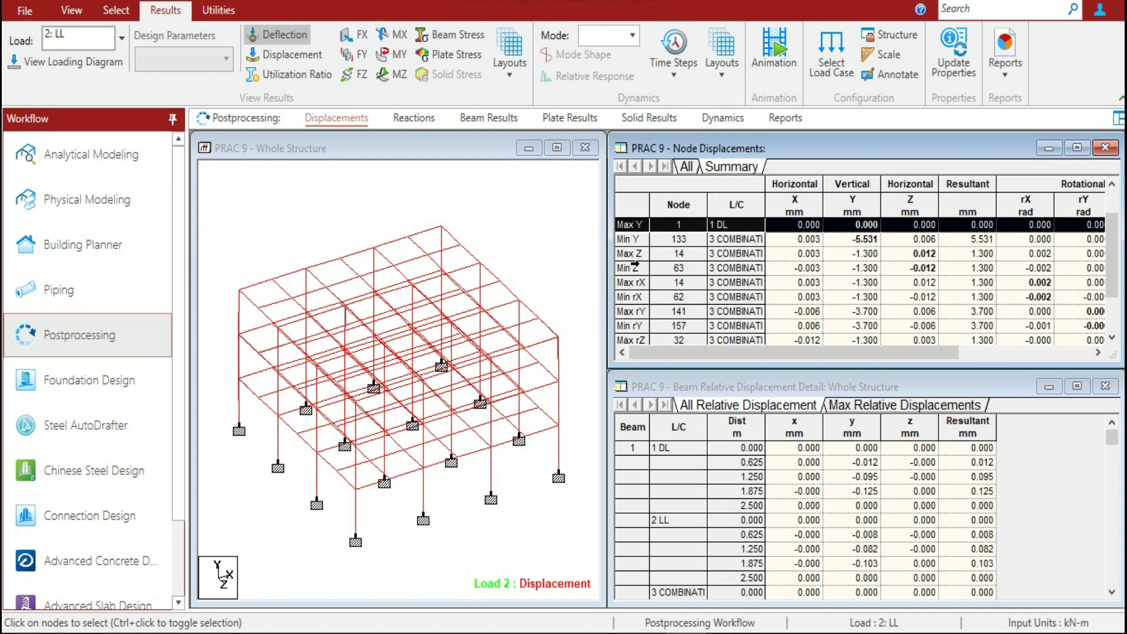
scroll(713, 285, up, 1)
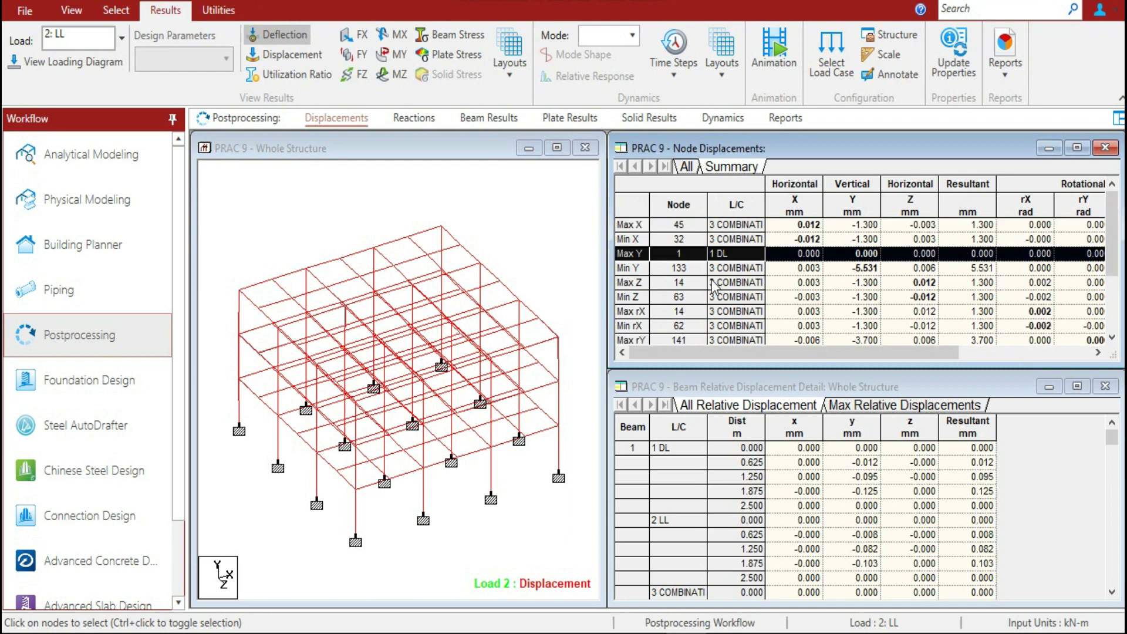
click(628, 224)
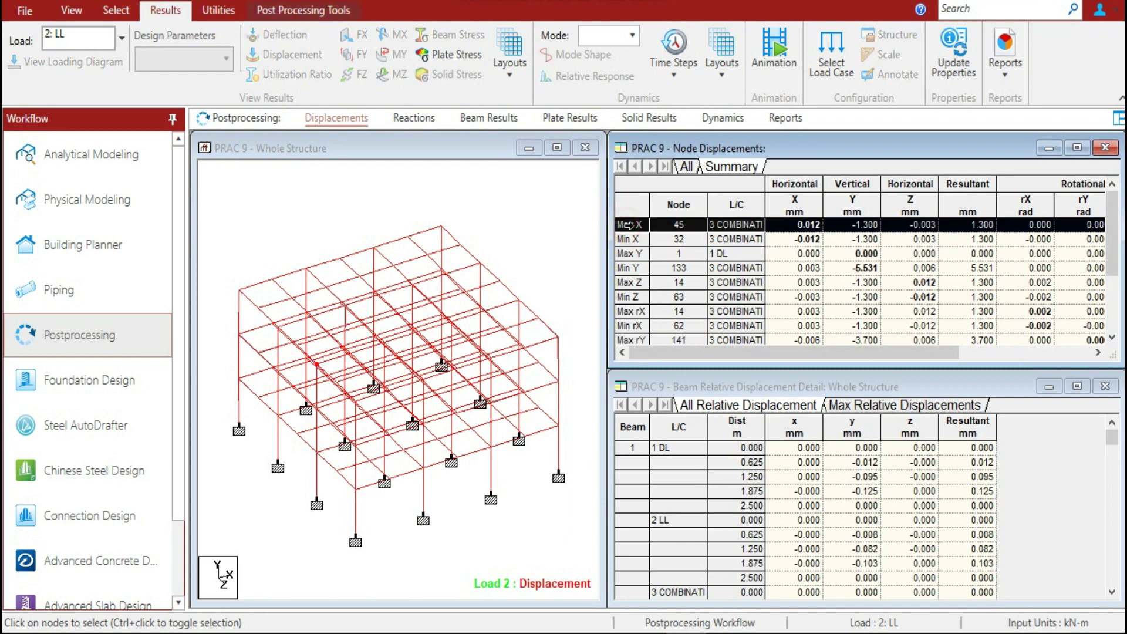
click(628, 239)
click(630, 253)
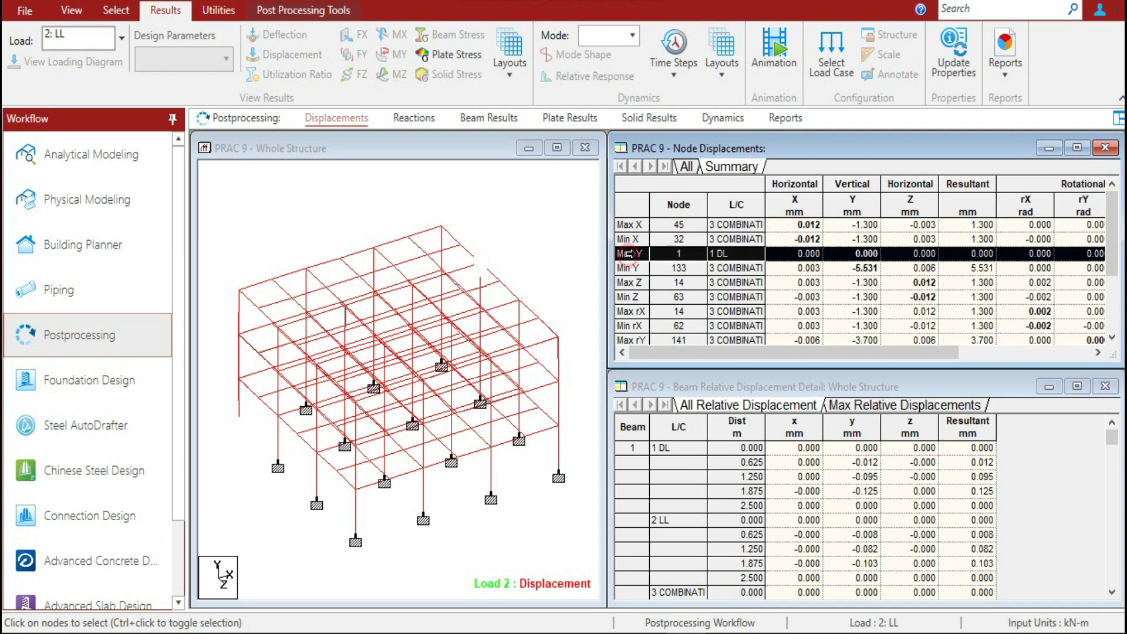
click(630, 268)
click(630, 282)
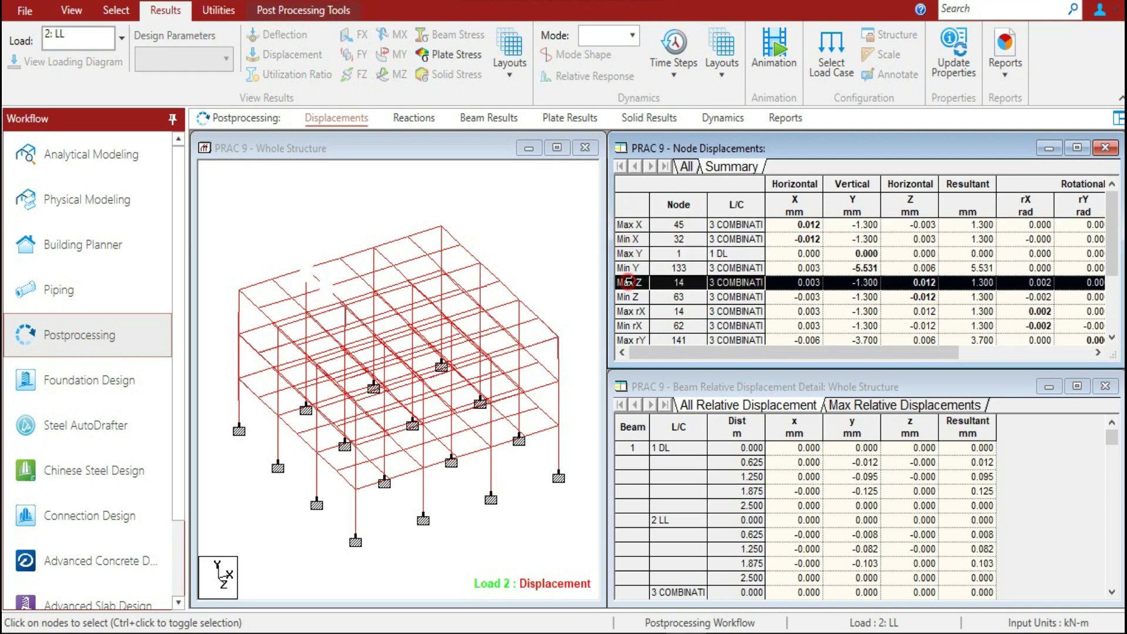
click(635, 297)
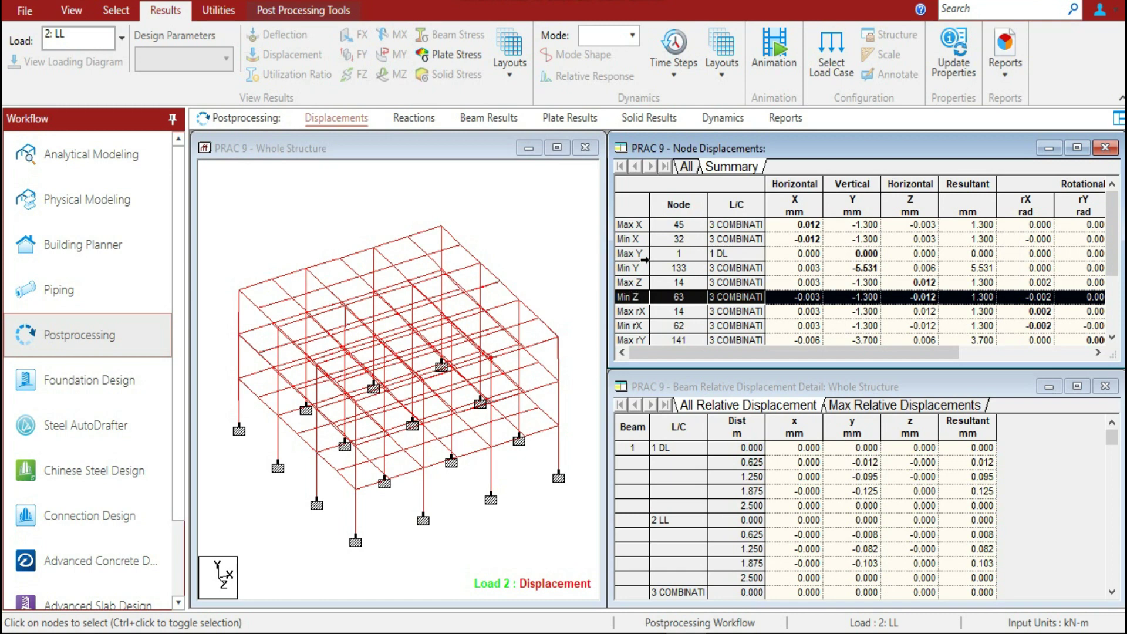
Check the beams' maximum relative displacements and the summary of the support reactions
click(885, 406)
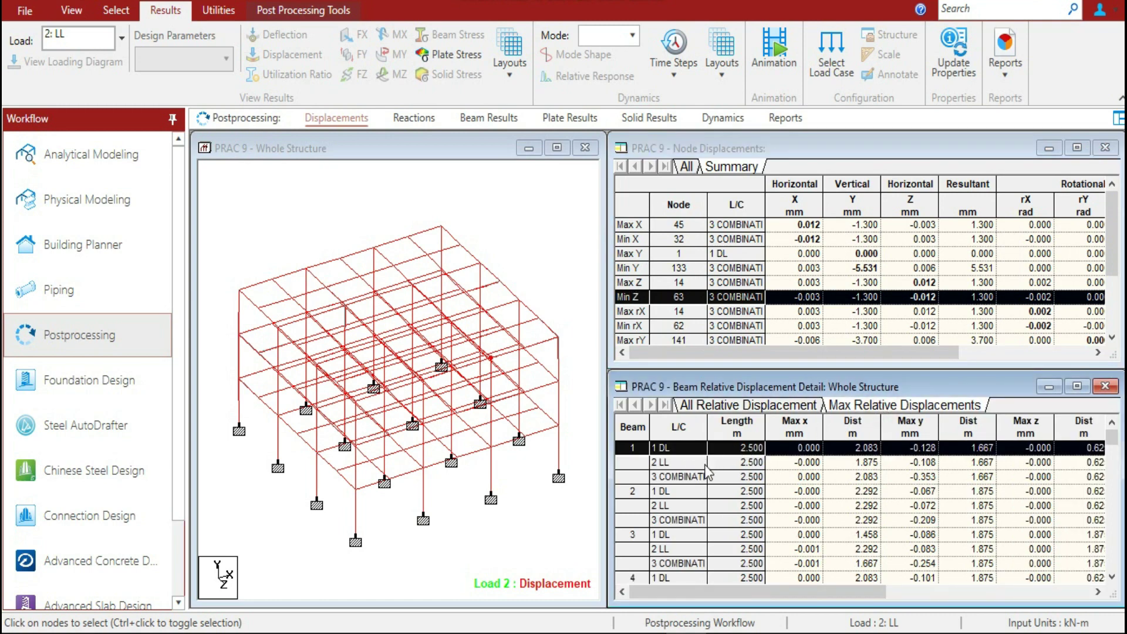
click(414, 120)
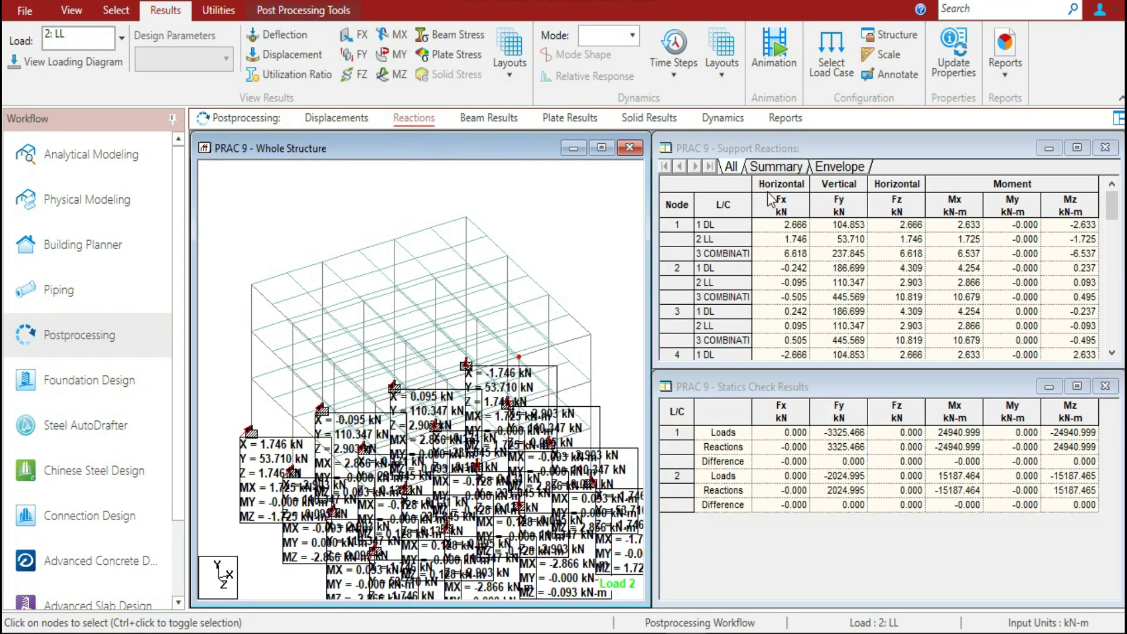
click(790, 170)
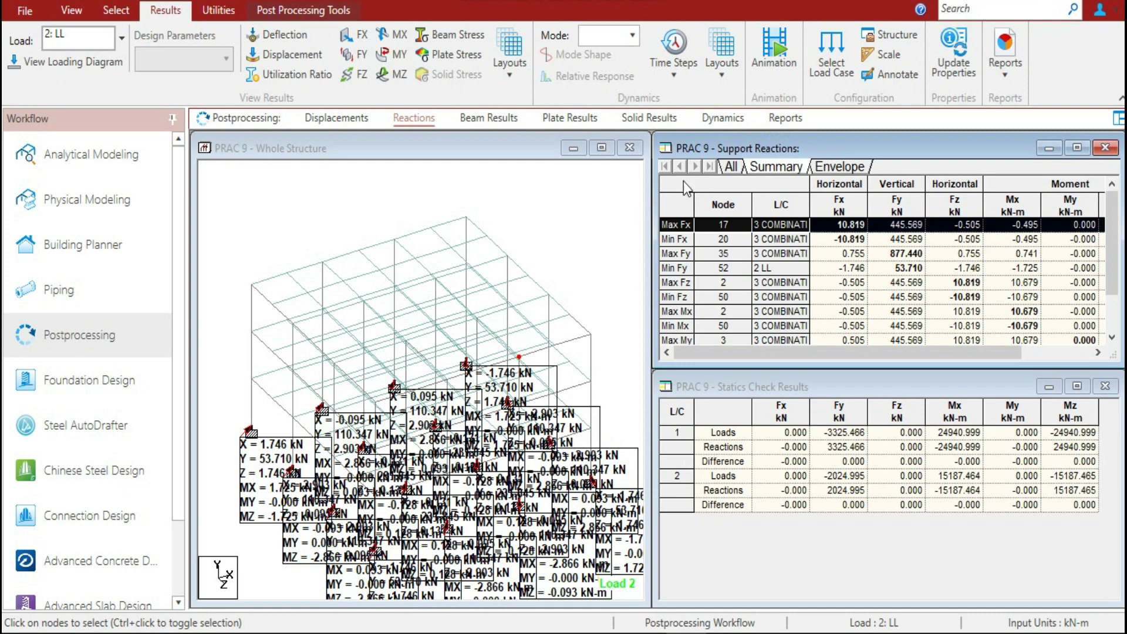
Open the report setup, list the available Output items and remove Job Info from the selected report items
click(780, 120)
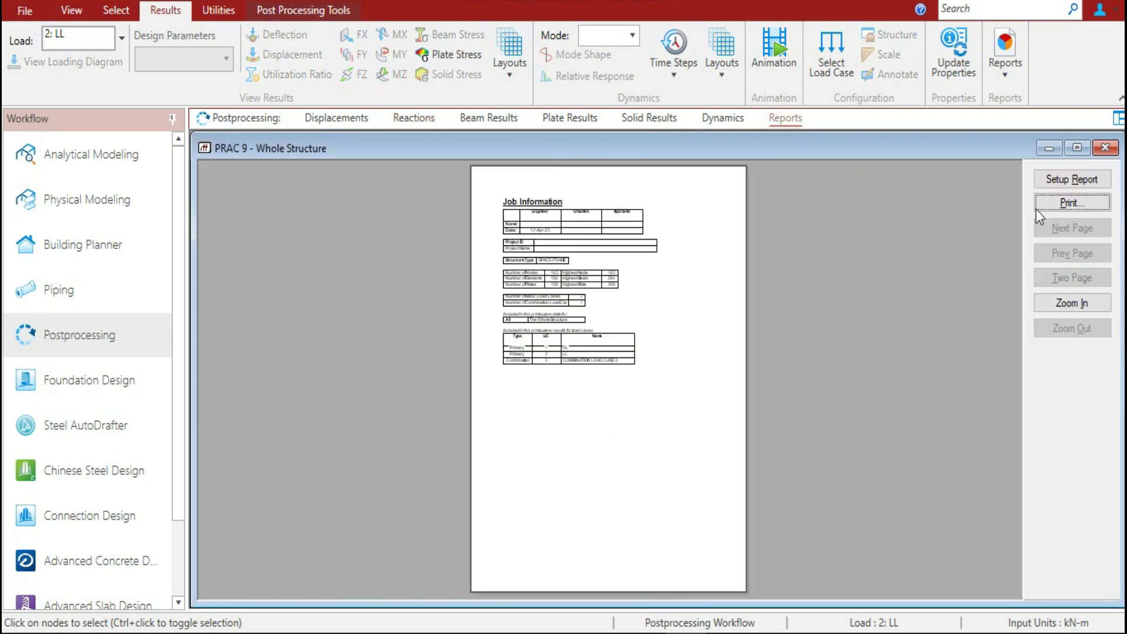
click(1069, 182)
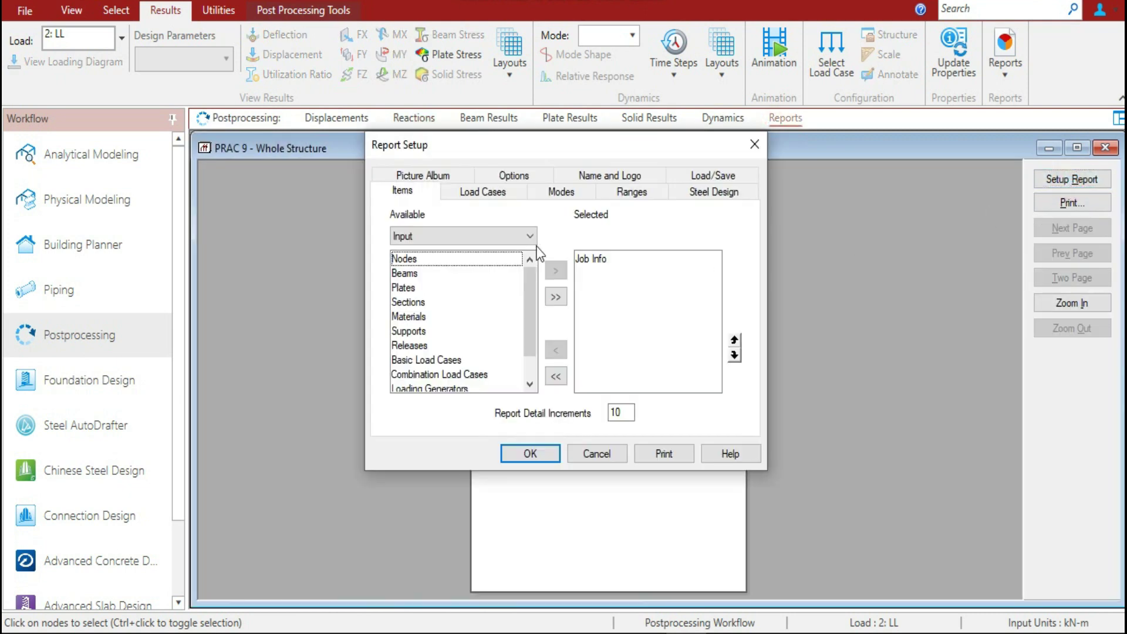
click(491, 236)
click(468, 262)
click(594, 259)
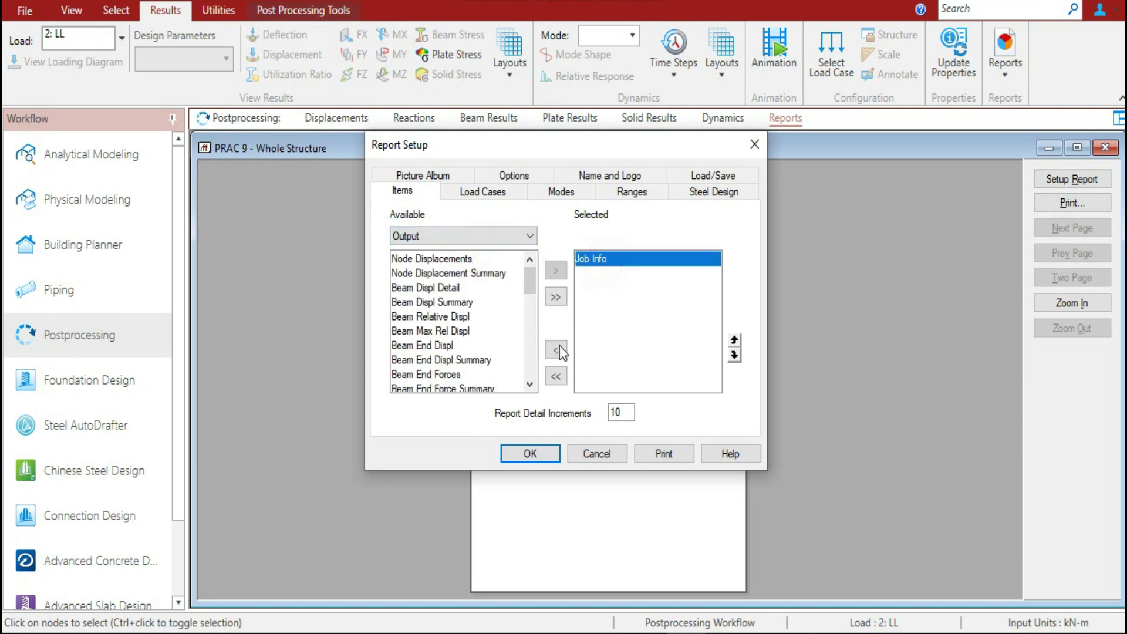
click(556, 350)
Add the Node Displacement Summary and Reaction Summary output items to the report and generate it
click(455, 274)
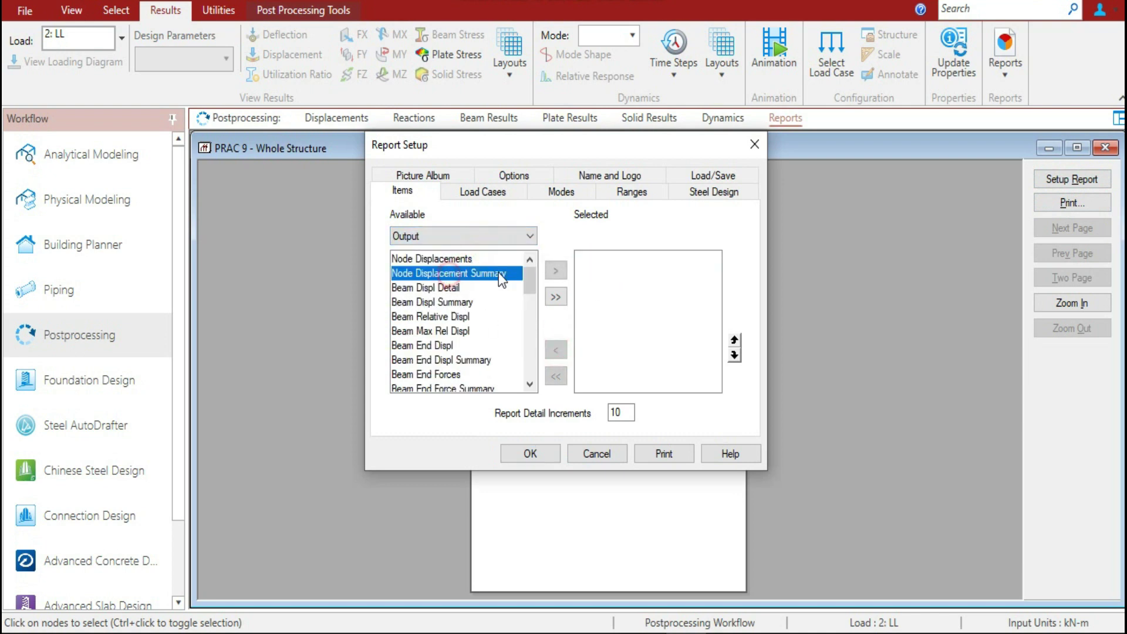
click(556, 271)
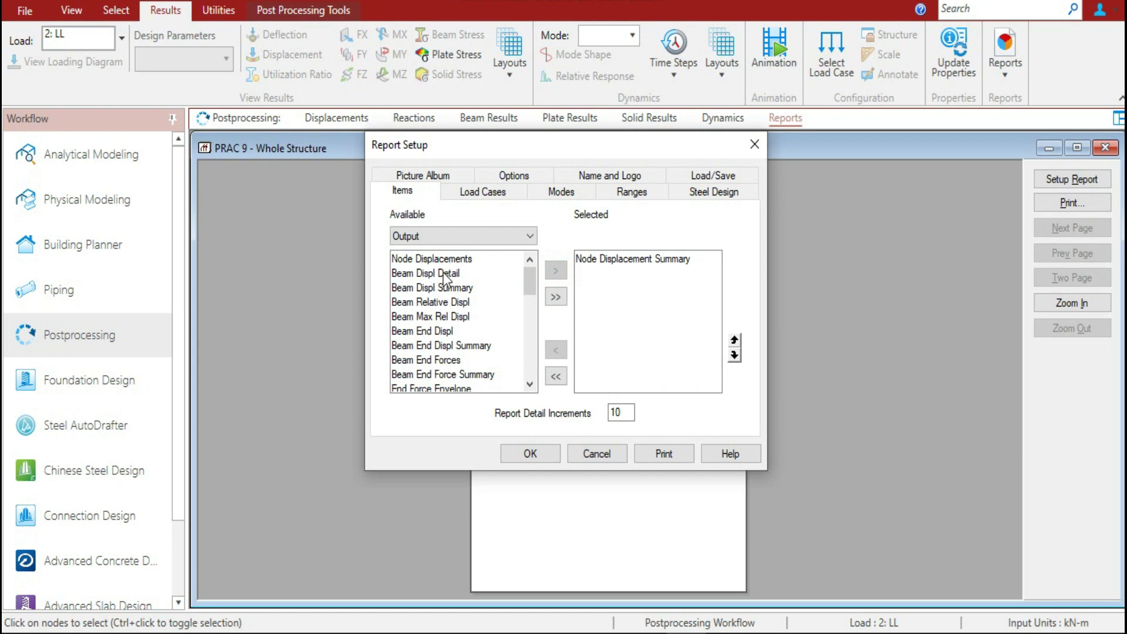
scroll(447, 276, down, 1)
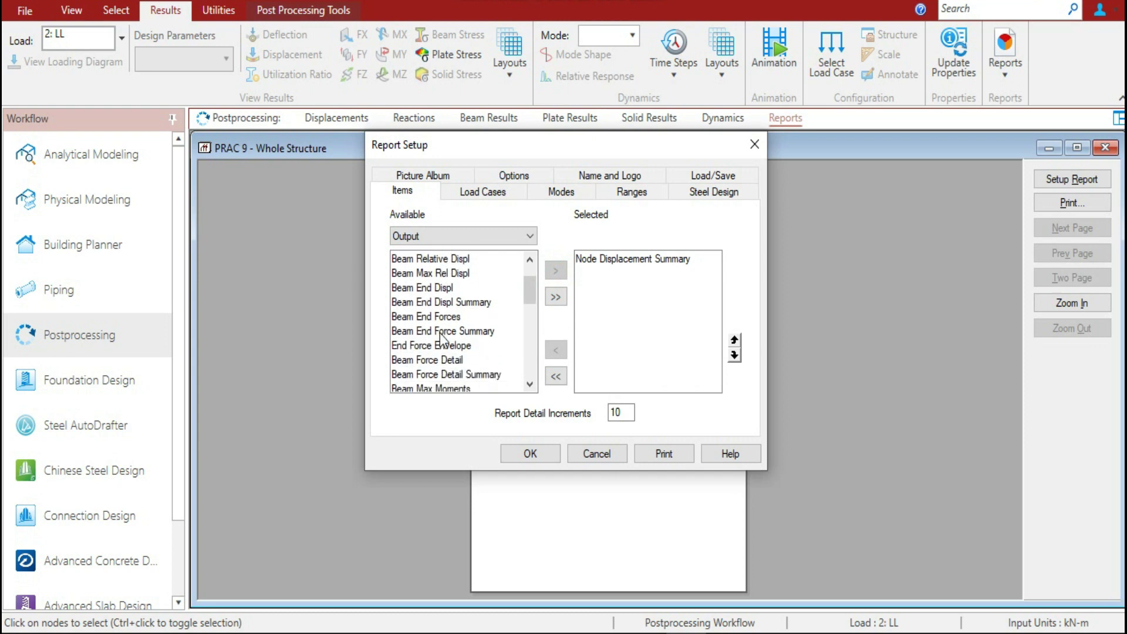
scroll(439, 333, down, 5)
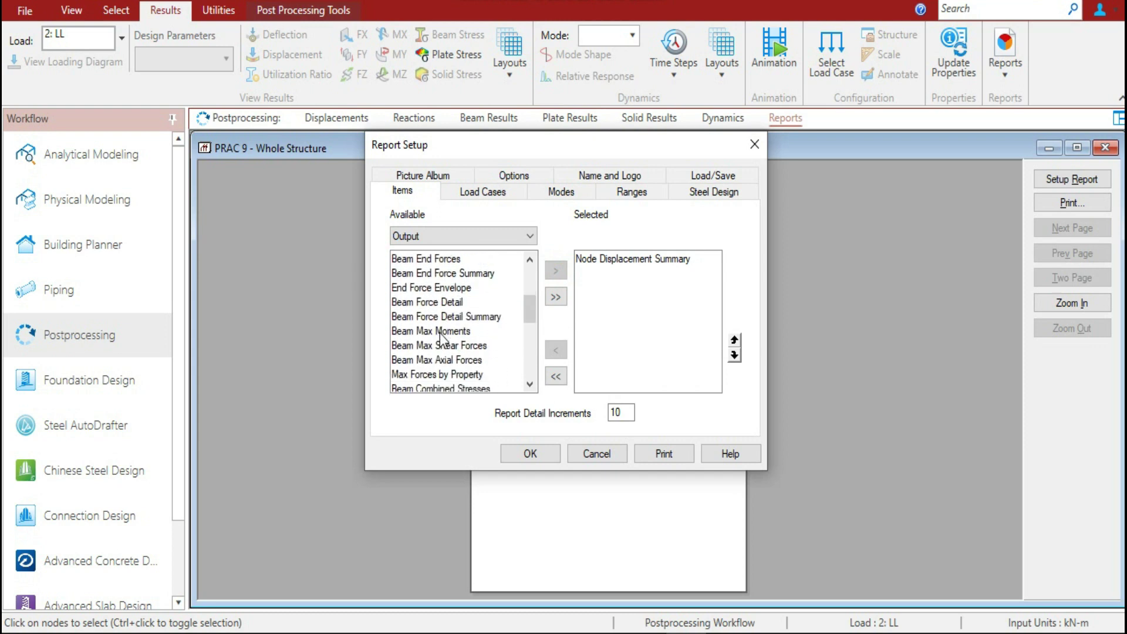
scroll(440, 333, down, 3)
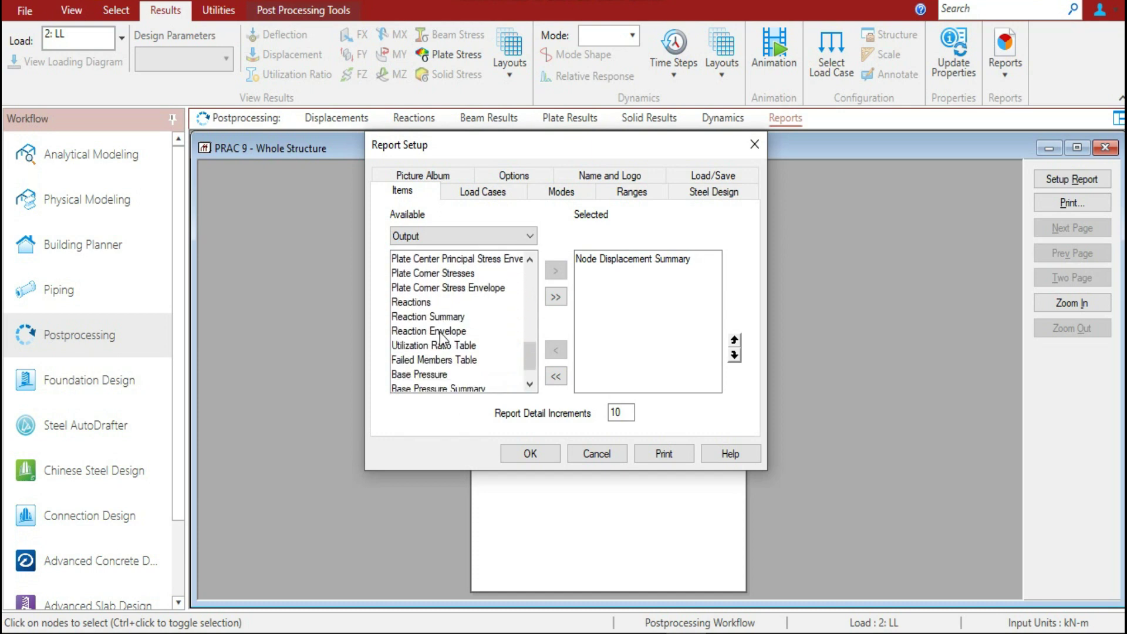
click(432, 317)
click(556, 271)
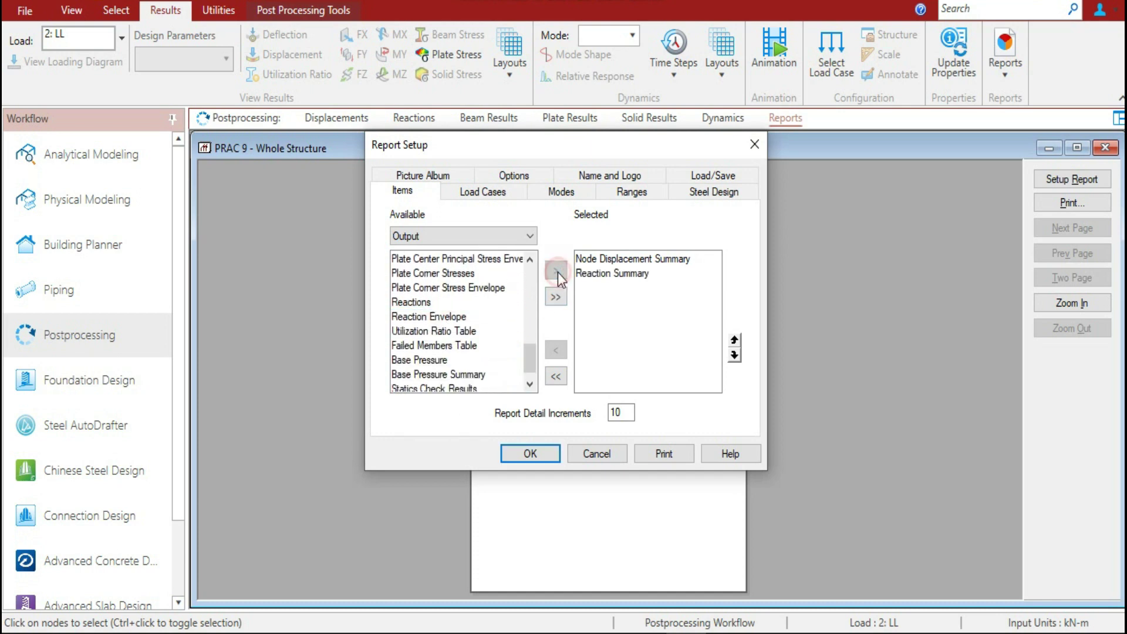
click(545, 453)
Examine the Node Displacement Summary and Reaction Summary tables up close in the generated report
click(574, 233)
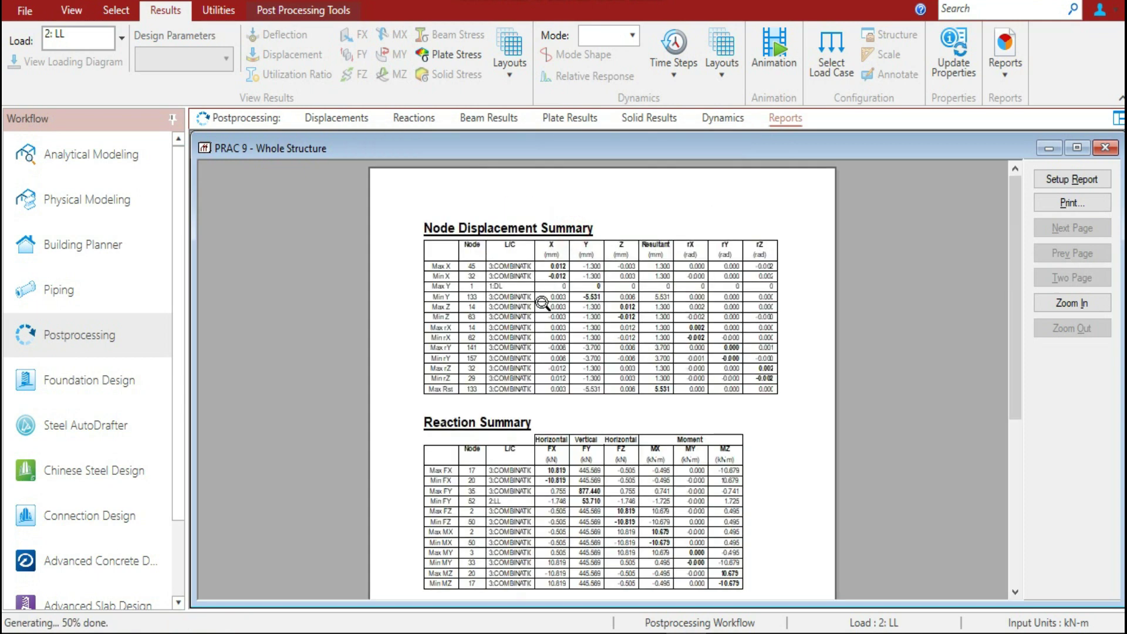
click(541, 301)
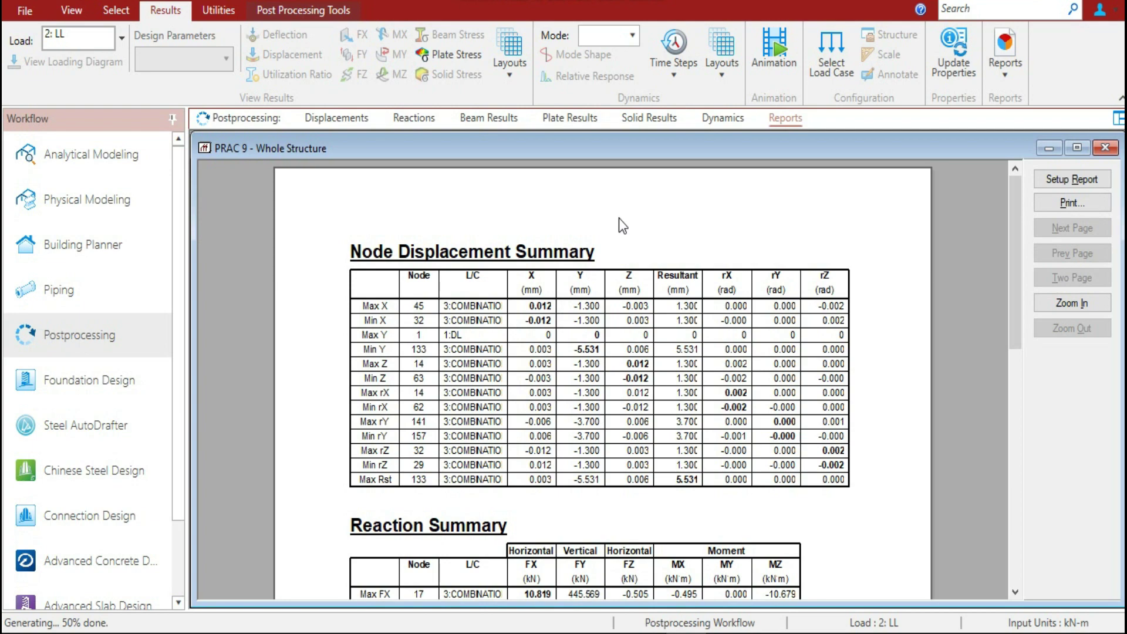
scroll(618, 218, down, 5)
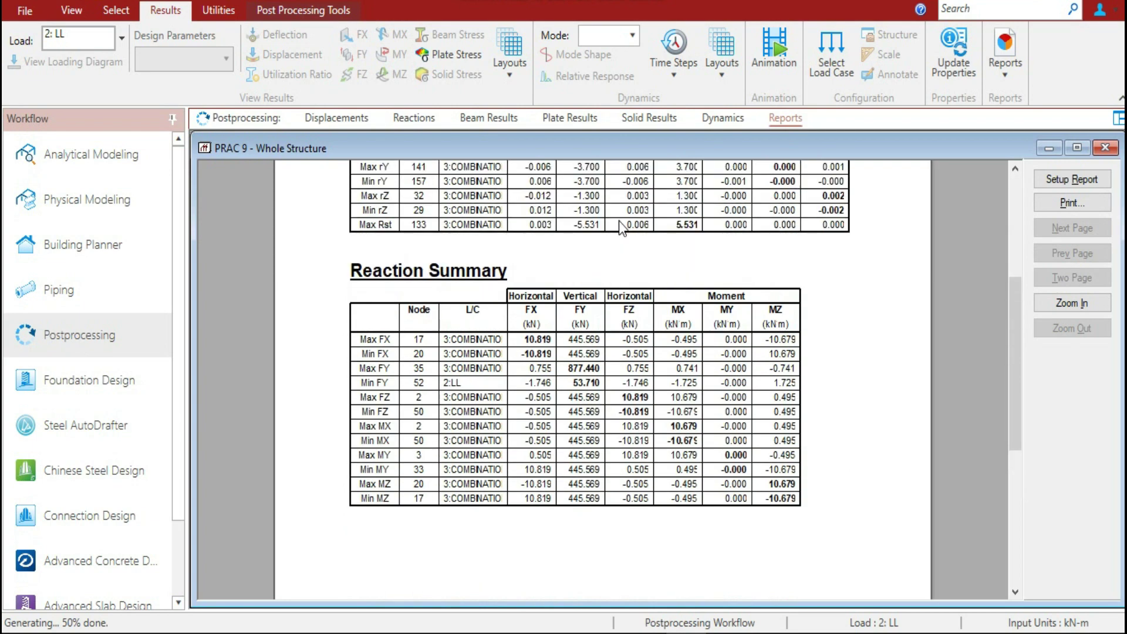
click(1042, 300)
click(534, 389)
click(545, 376)
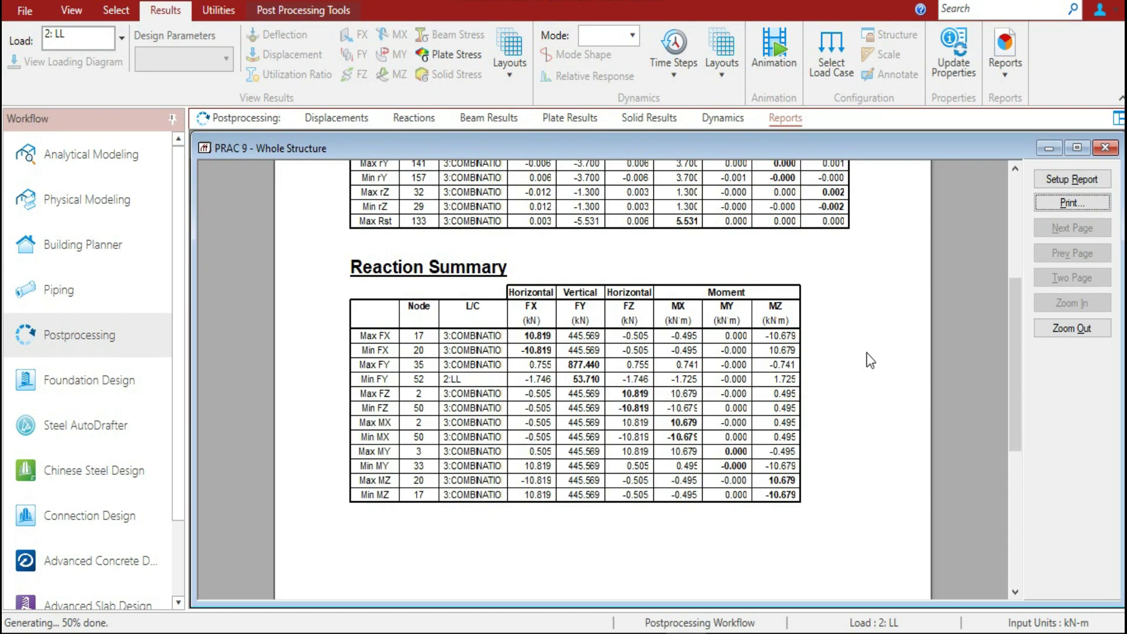
scroll(865, 354, up, 5)
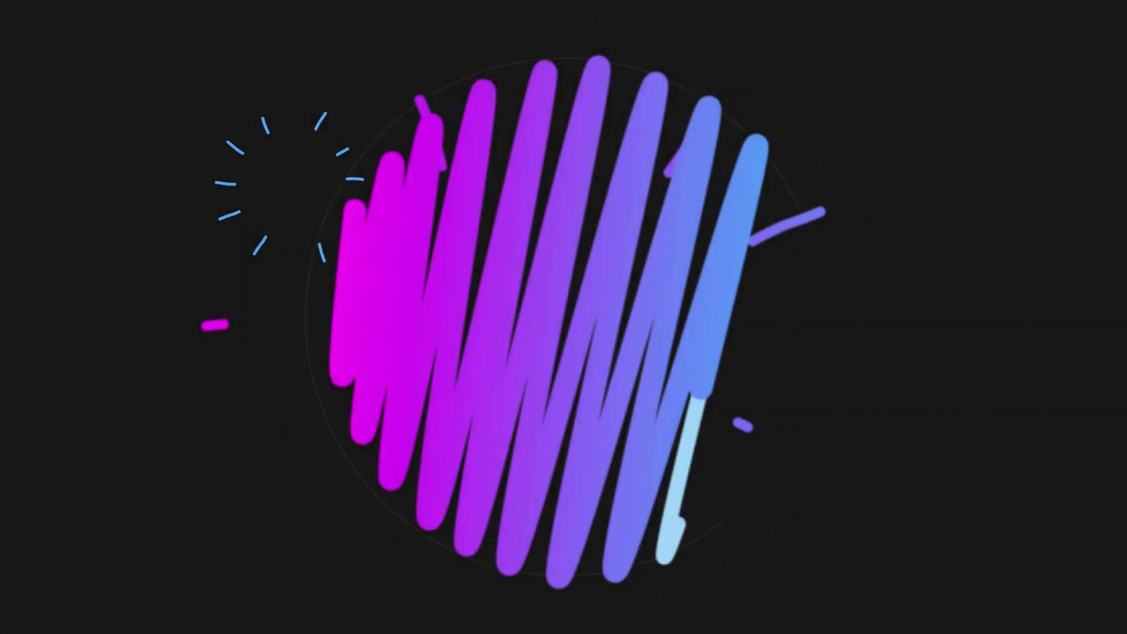